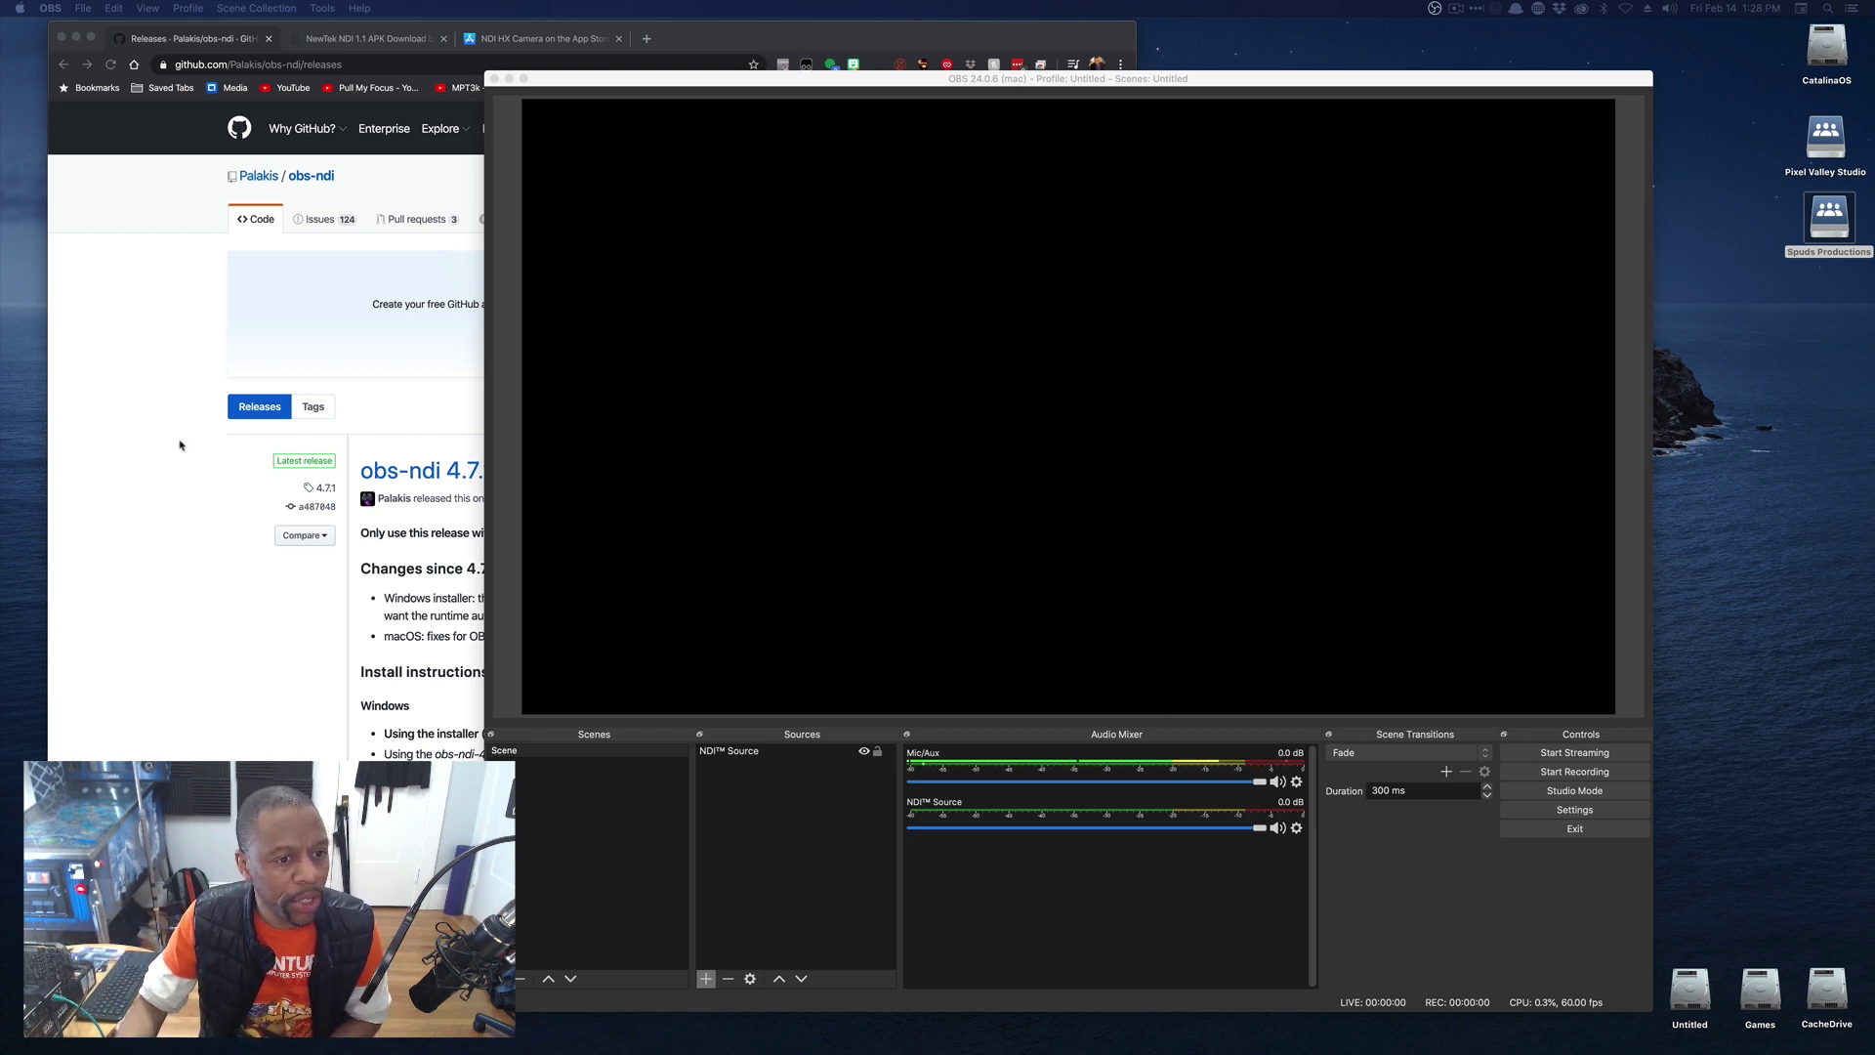
- Scroll the obs-ndi 4.7.1 release page to its macOS install notes and seven-item Assets list
click(134, 581)
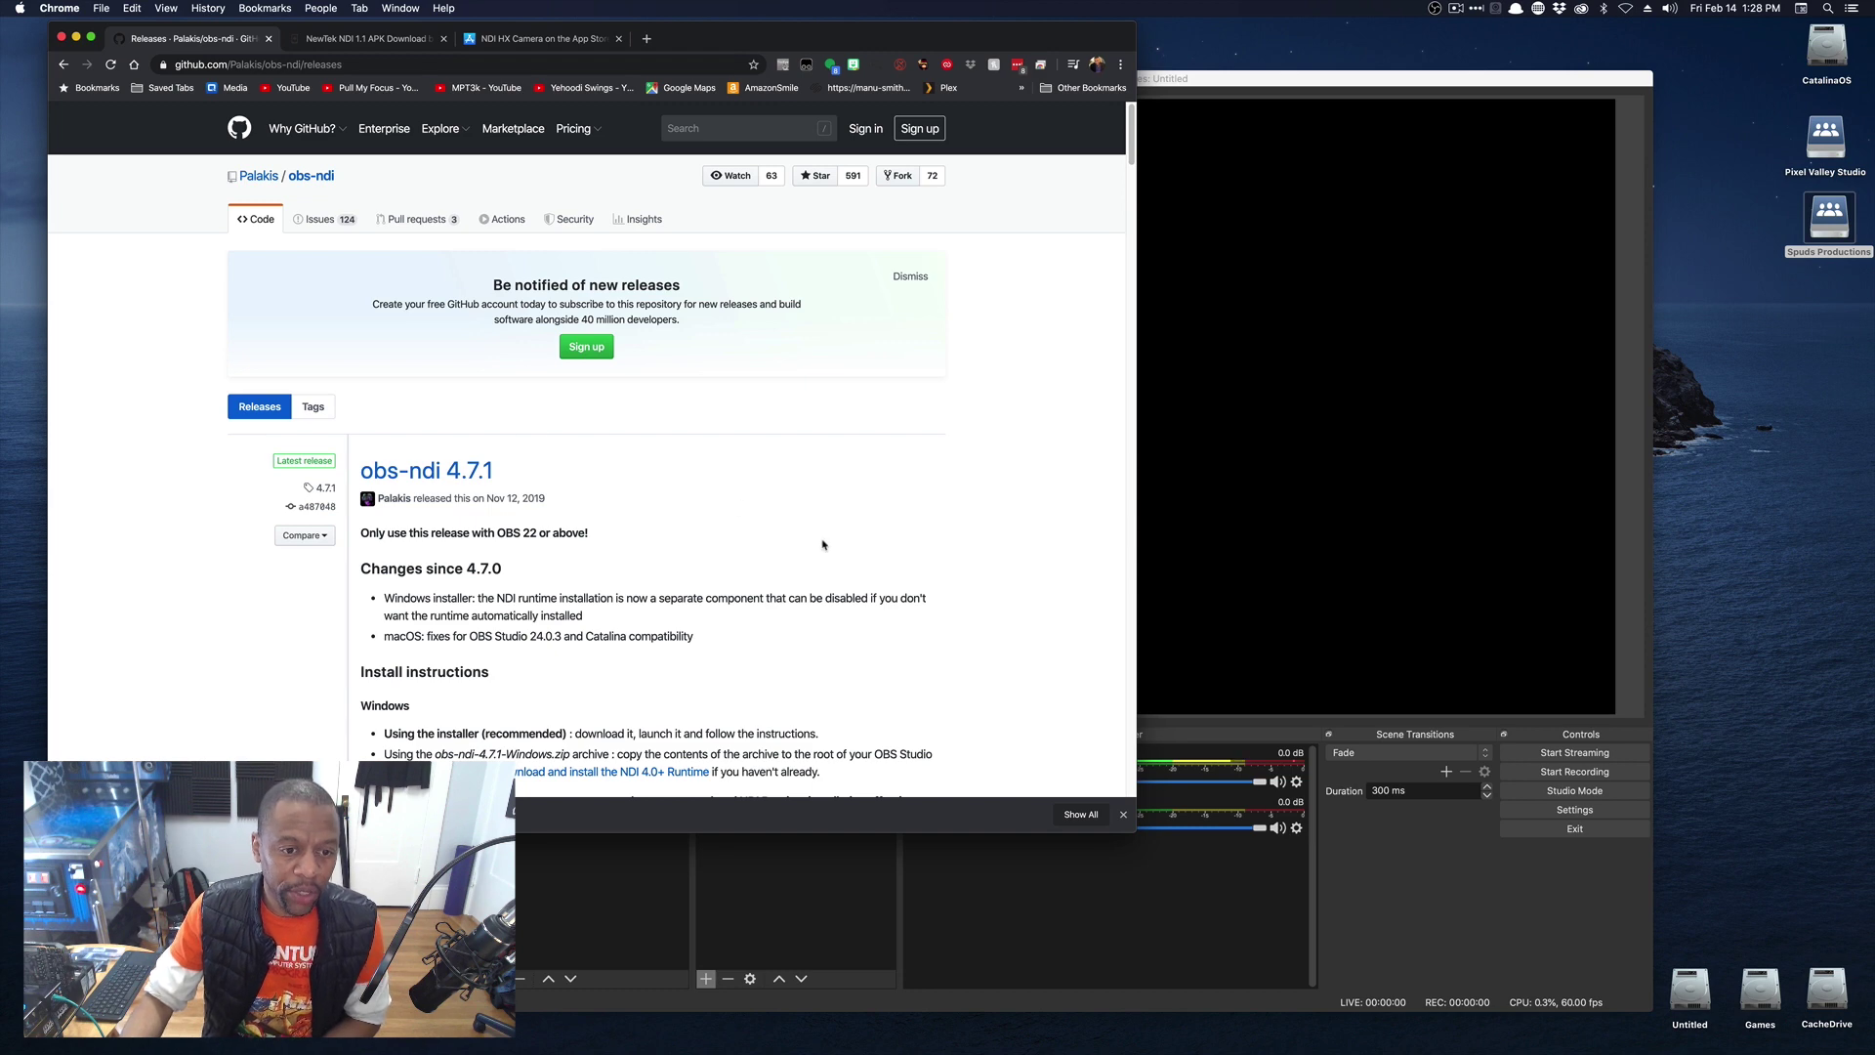
scroll(846, 537, down, 5)
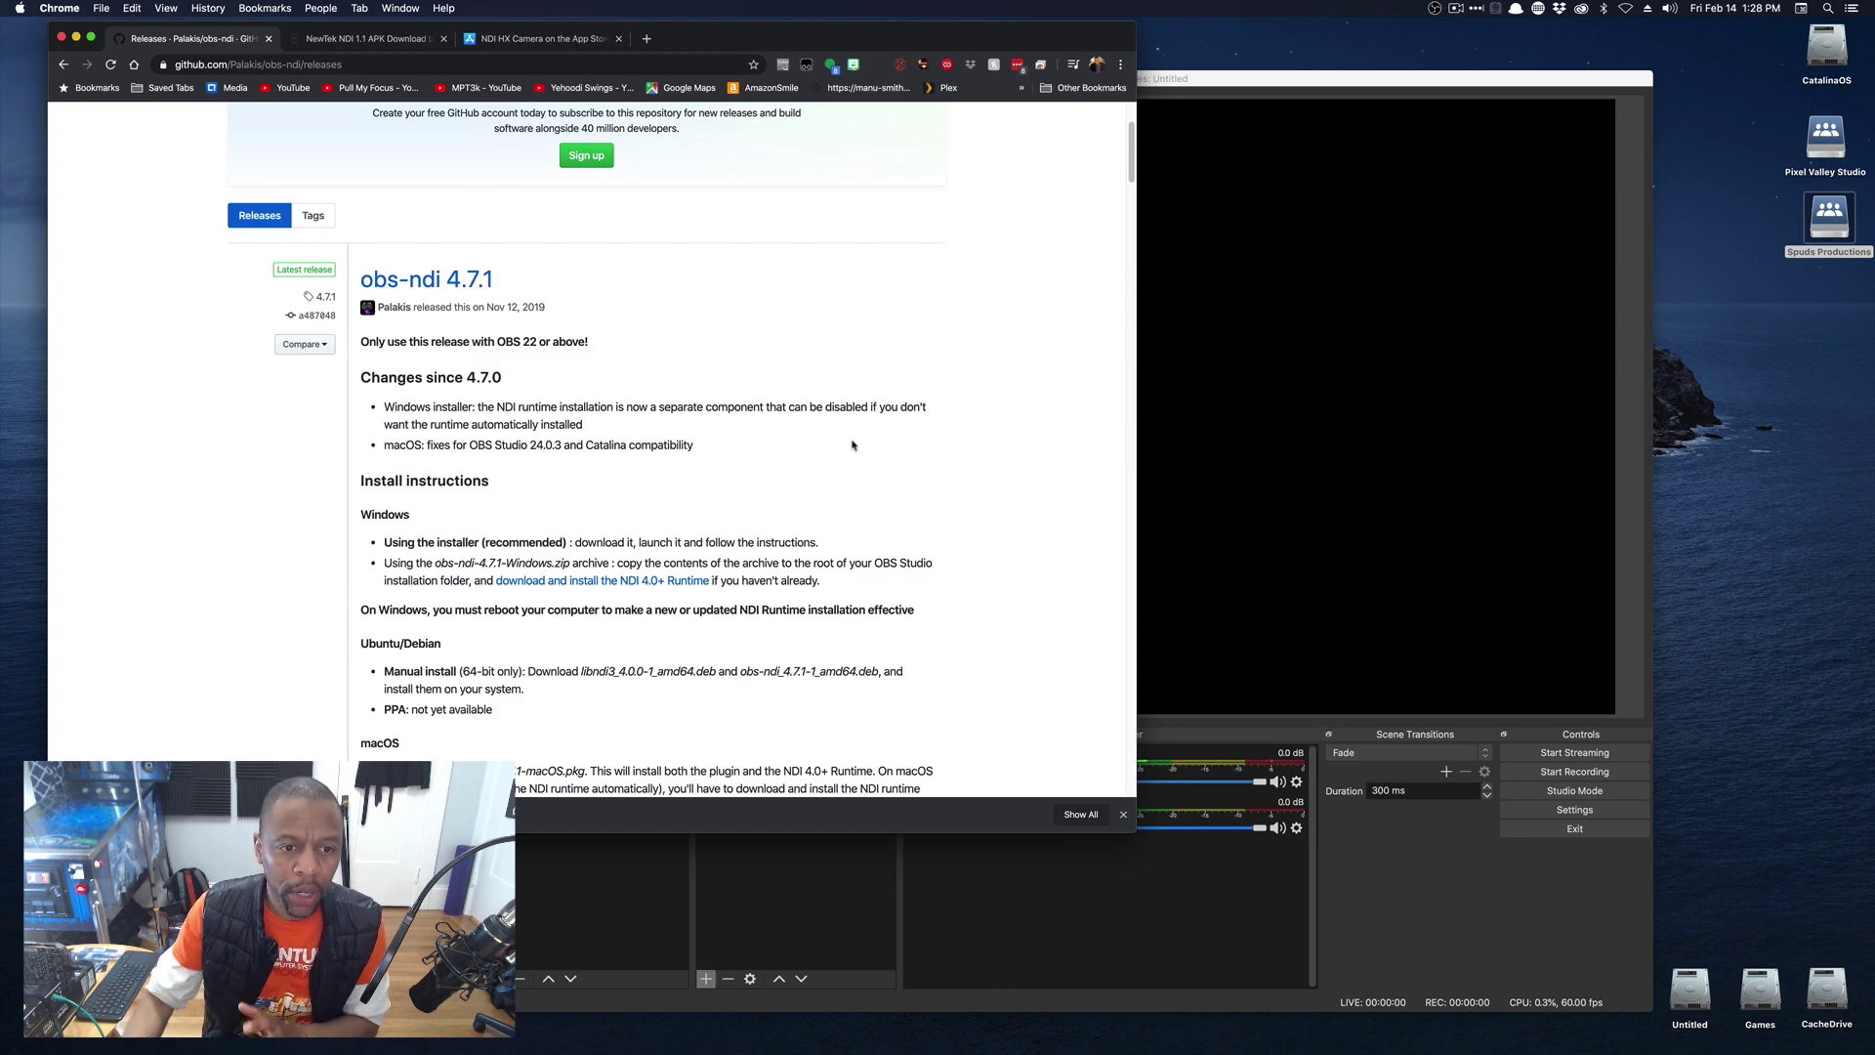
scroll(879, 459, down, 5)
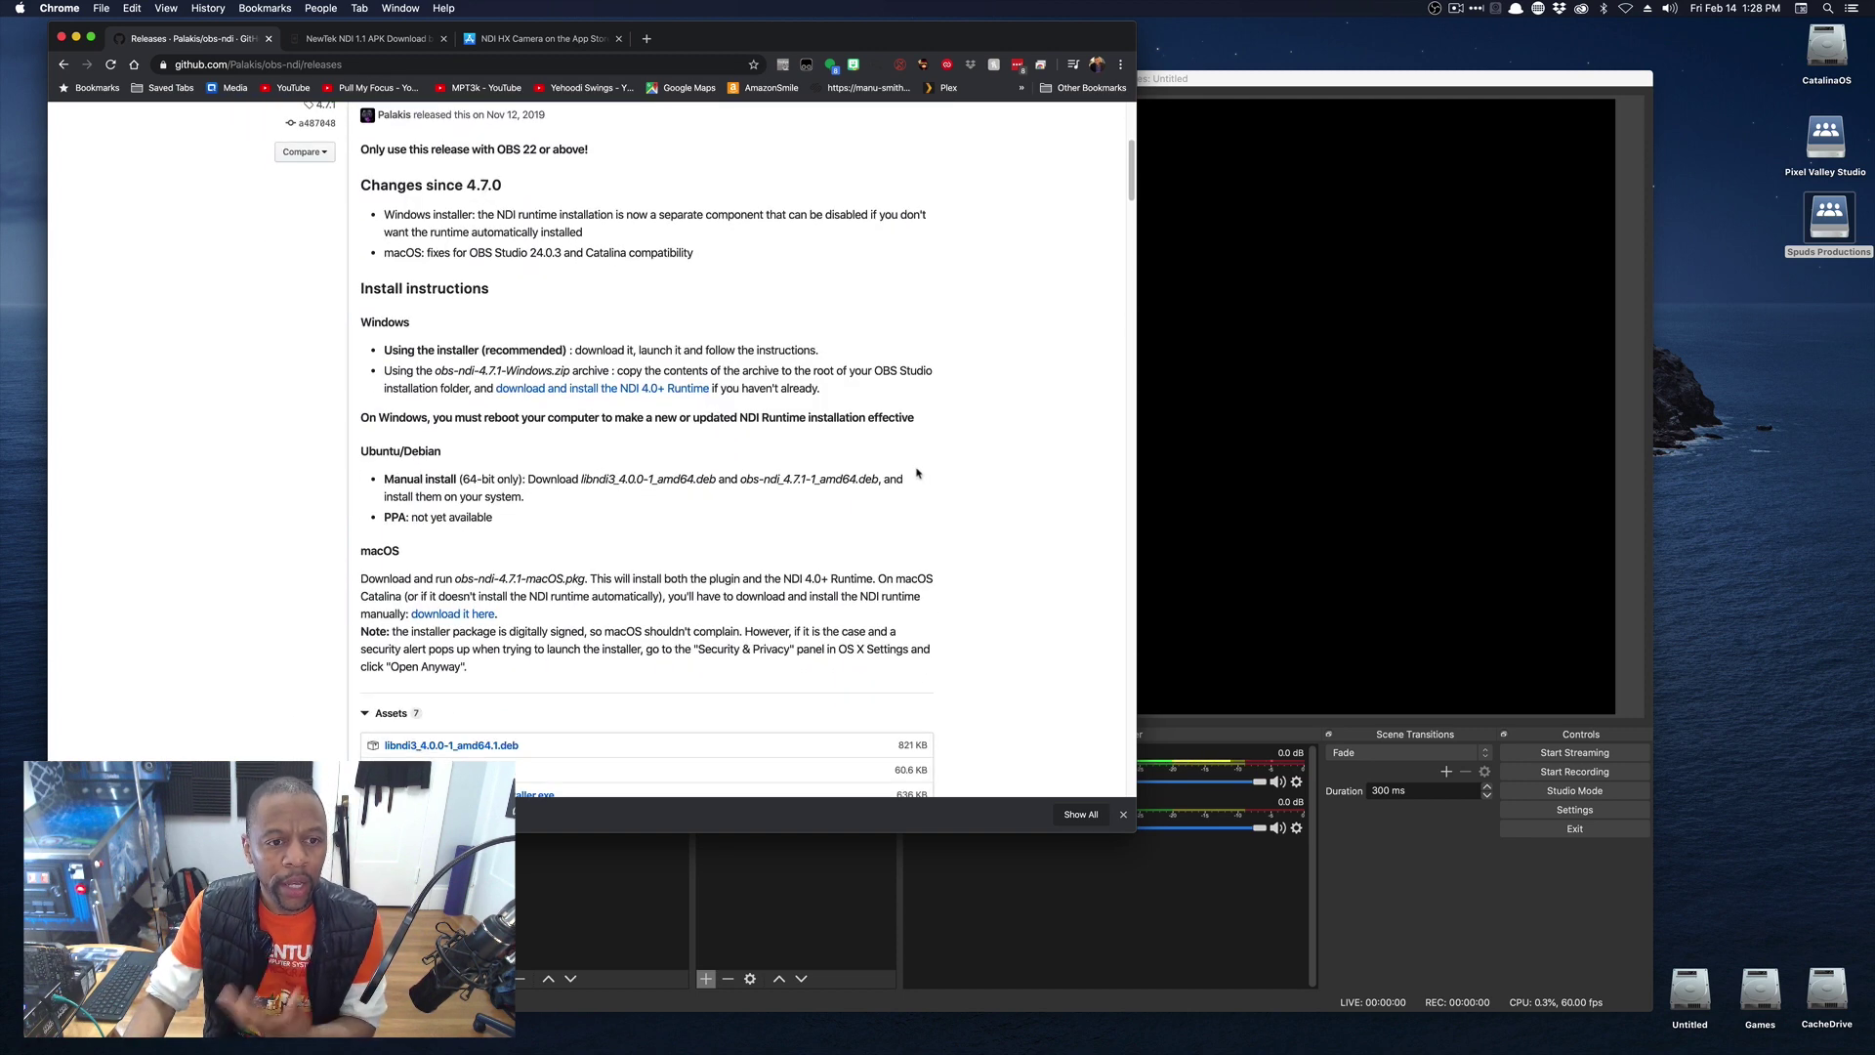
scroll(918, 469, down, 3)
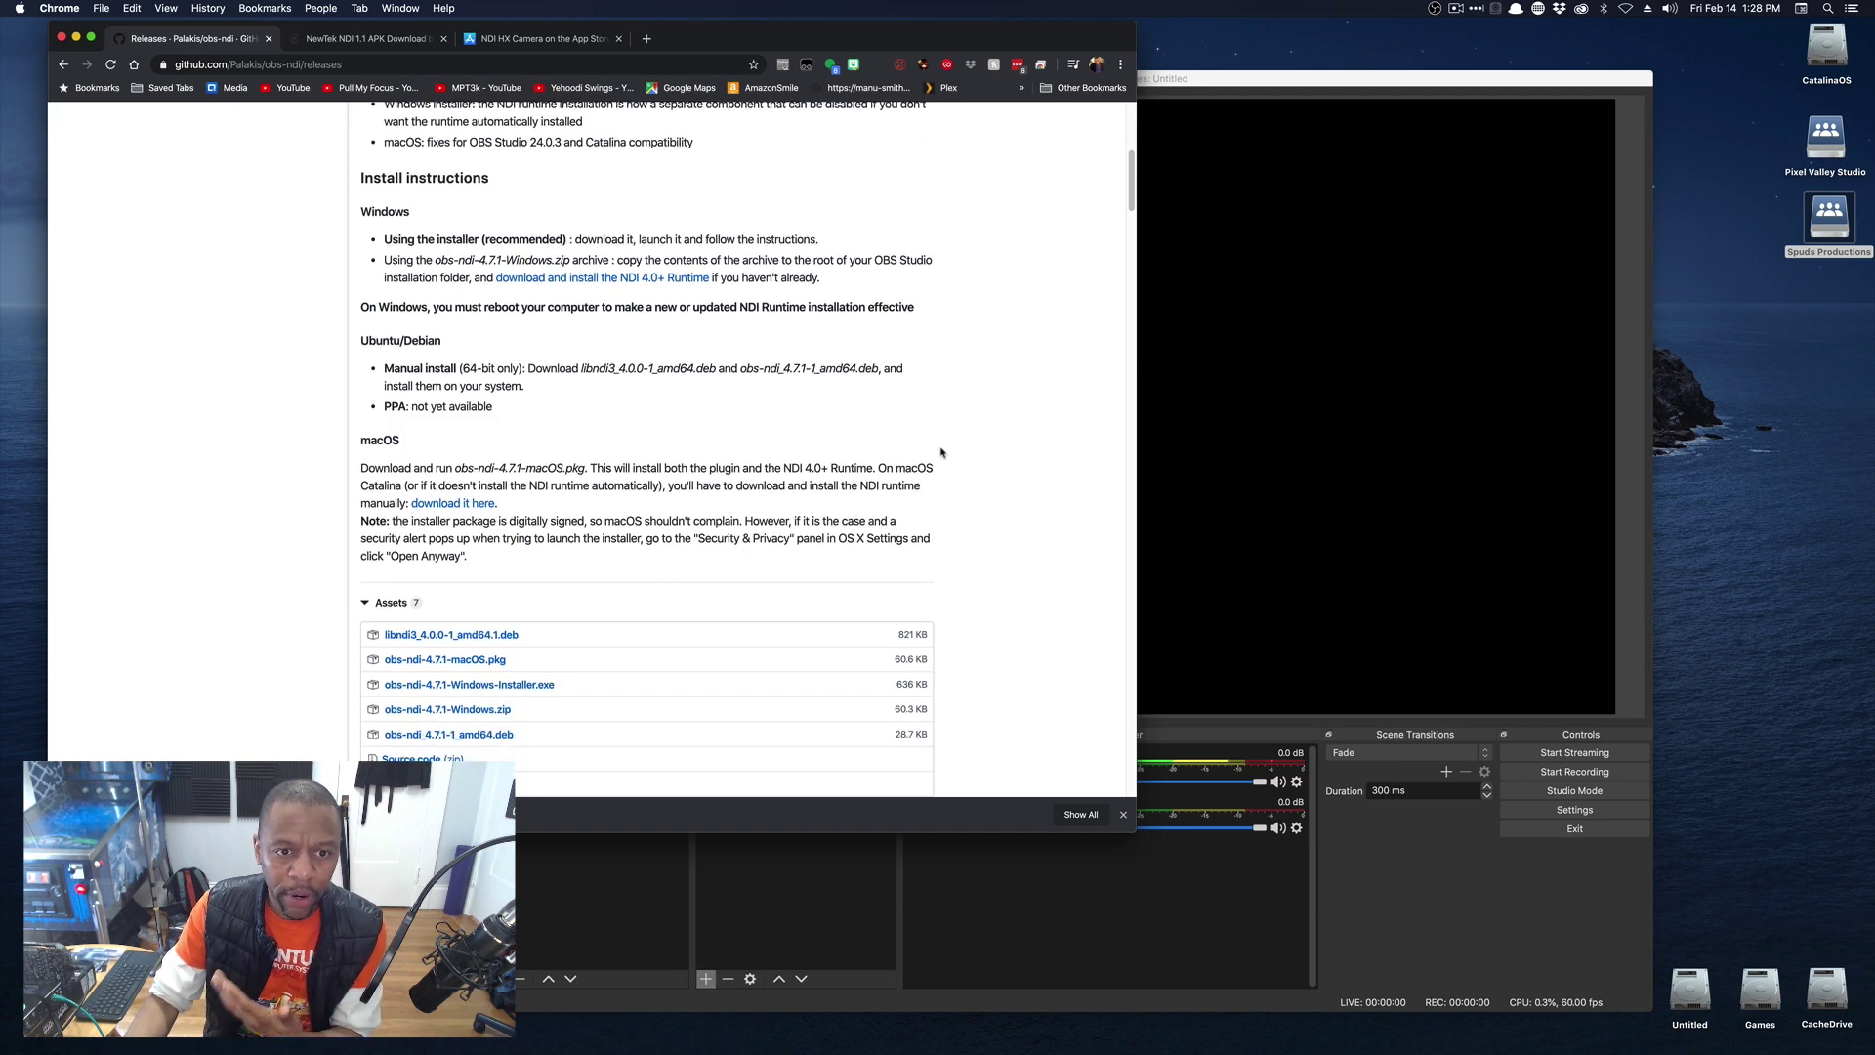
scroll(940, 459, down, 3)
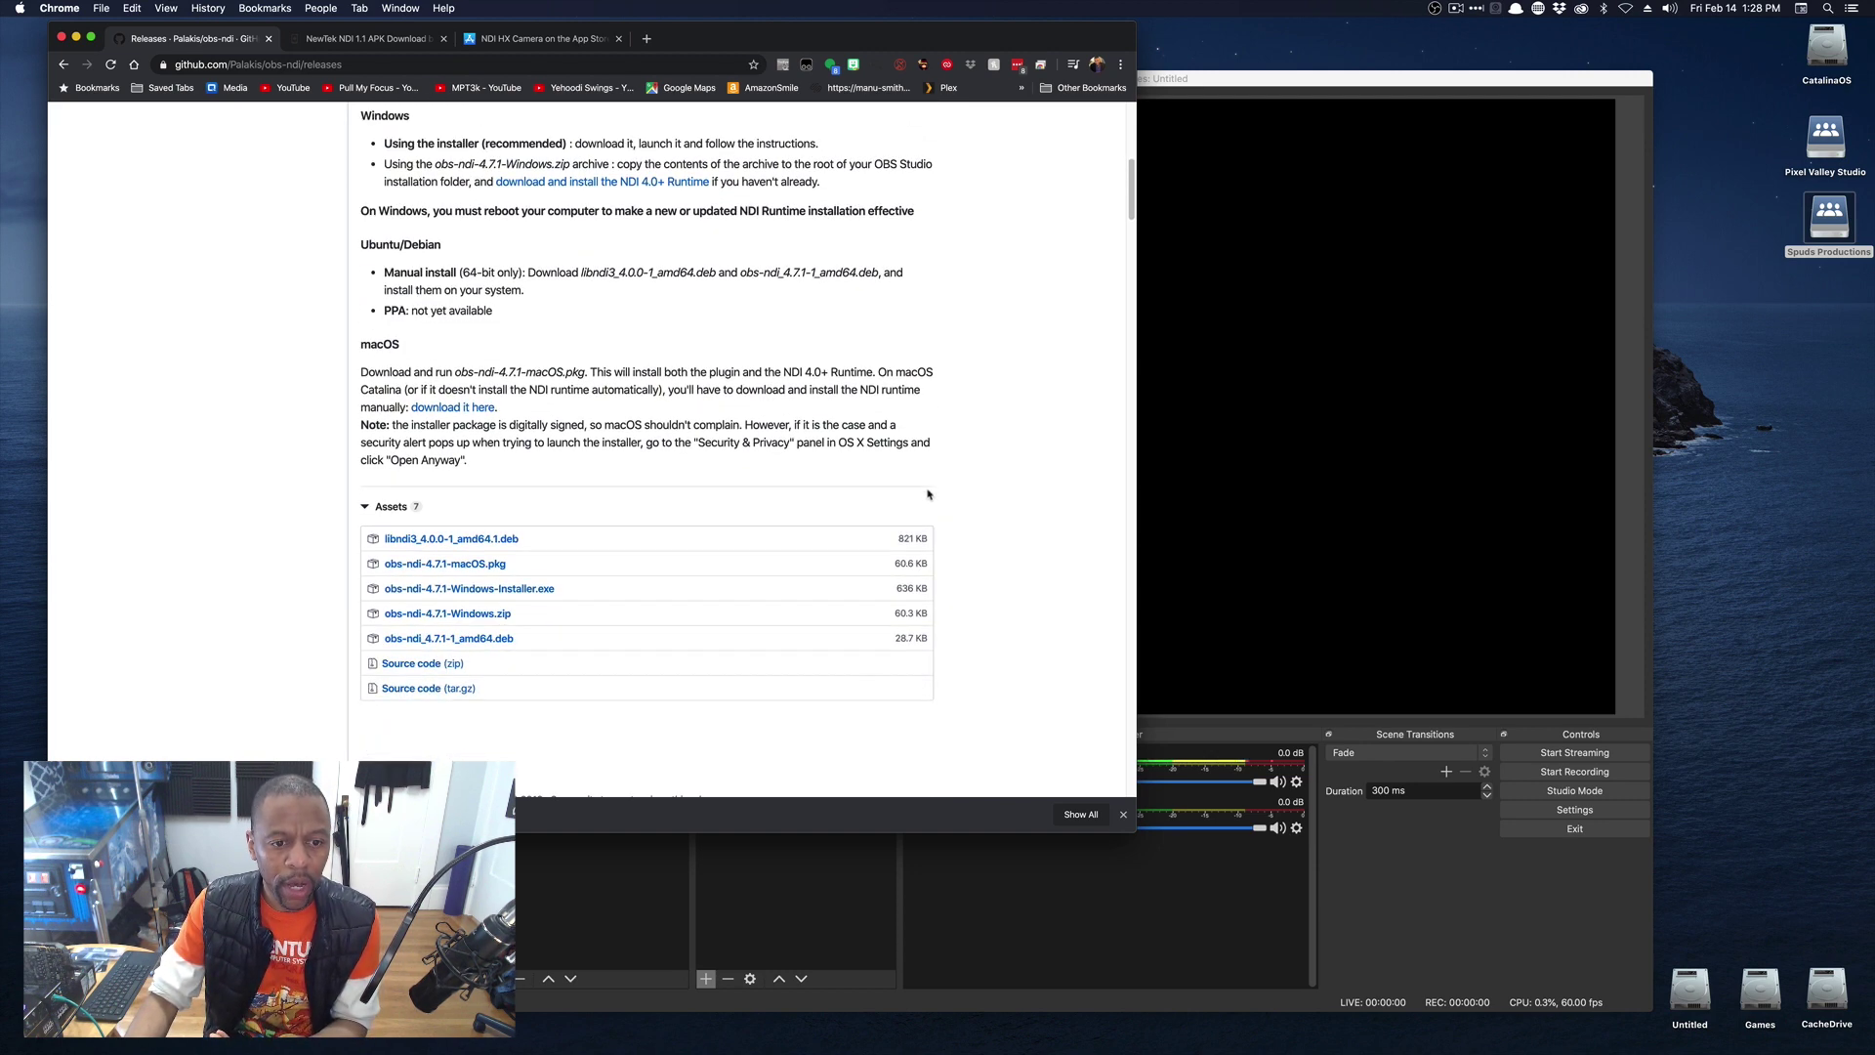
scroll(958, 484, down, 1)
scroll(909, 493, up, 4)
scroll(840, 508, down, 4)
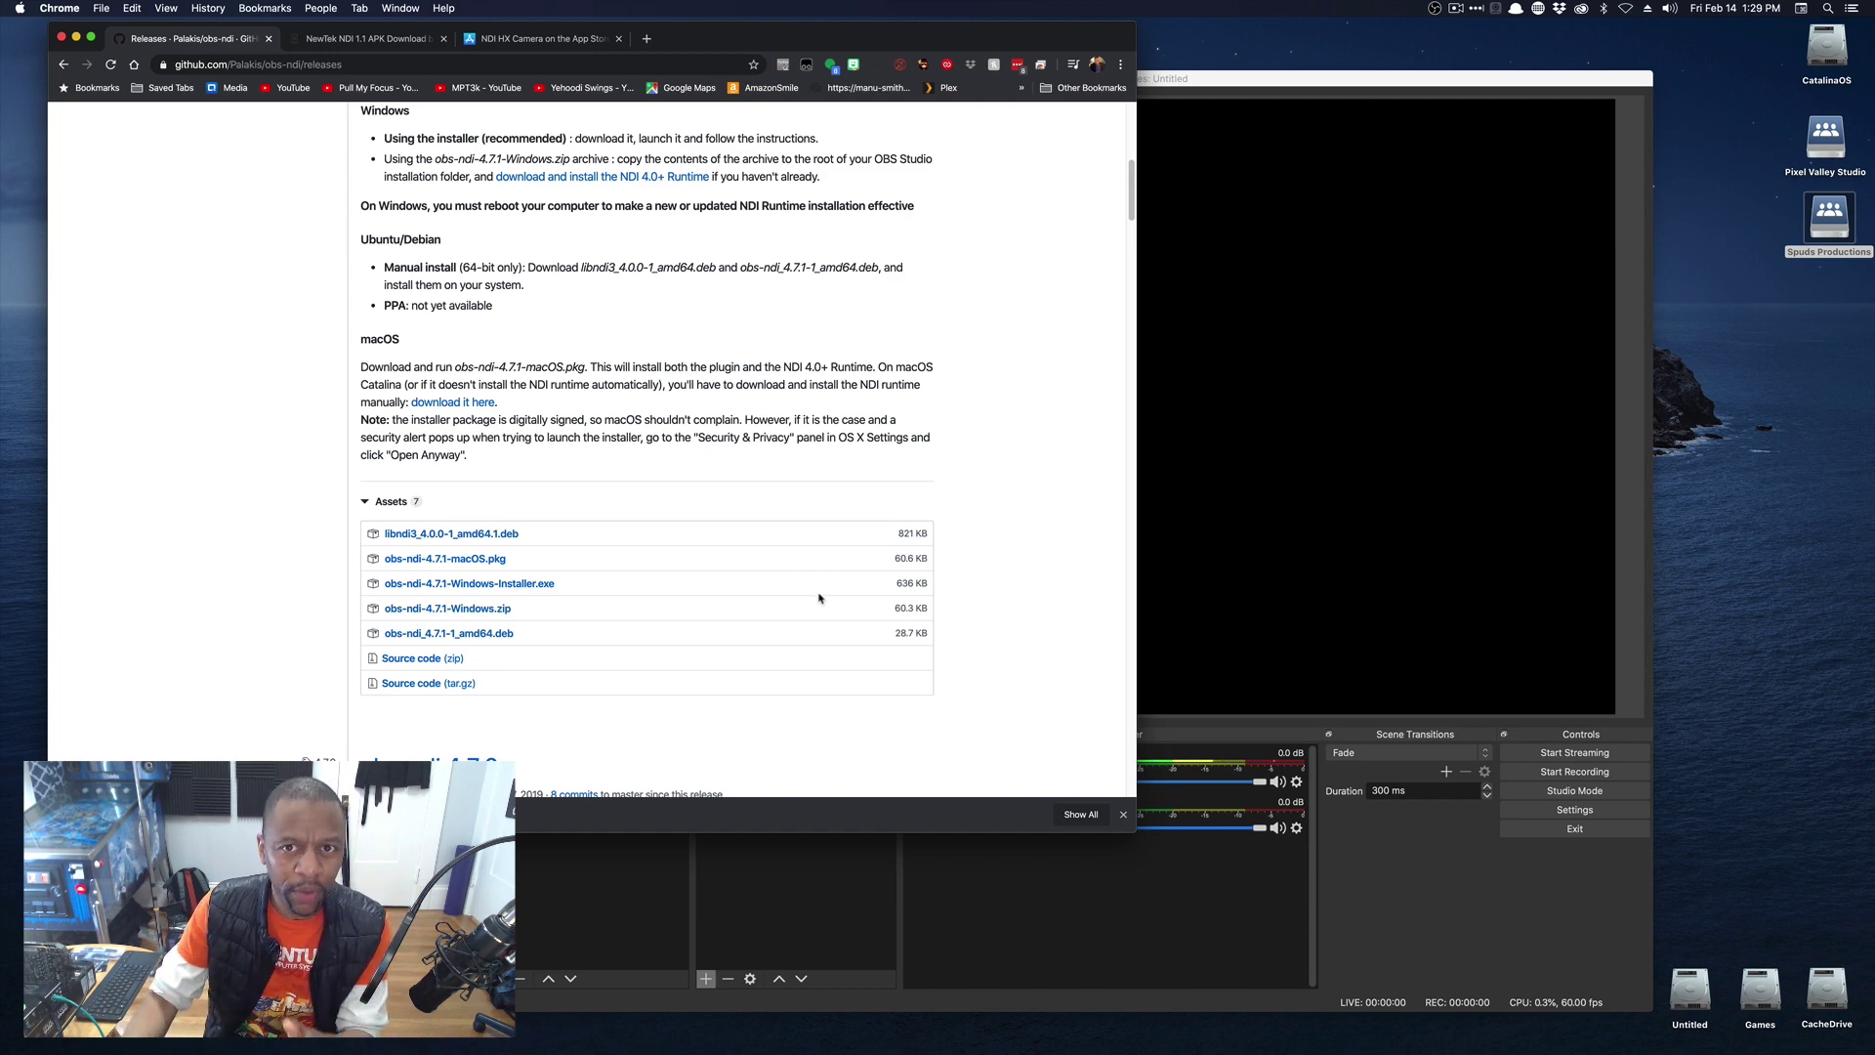
scroll(850, 587, down, 5)
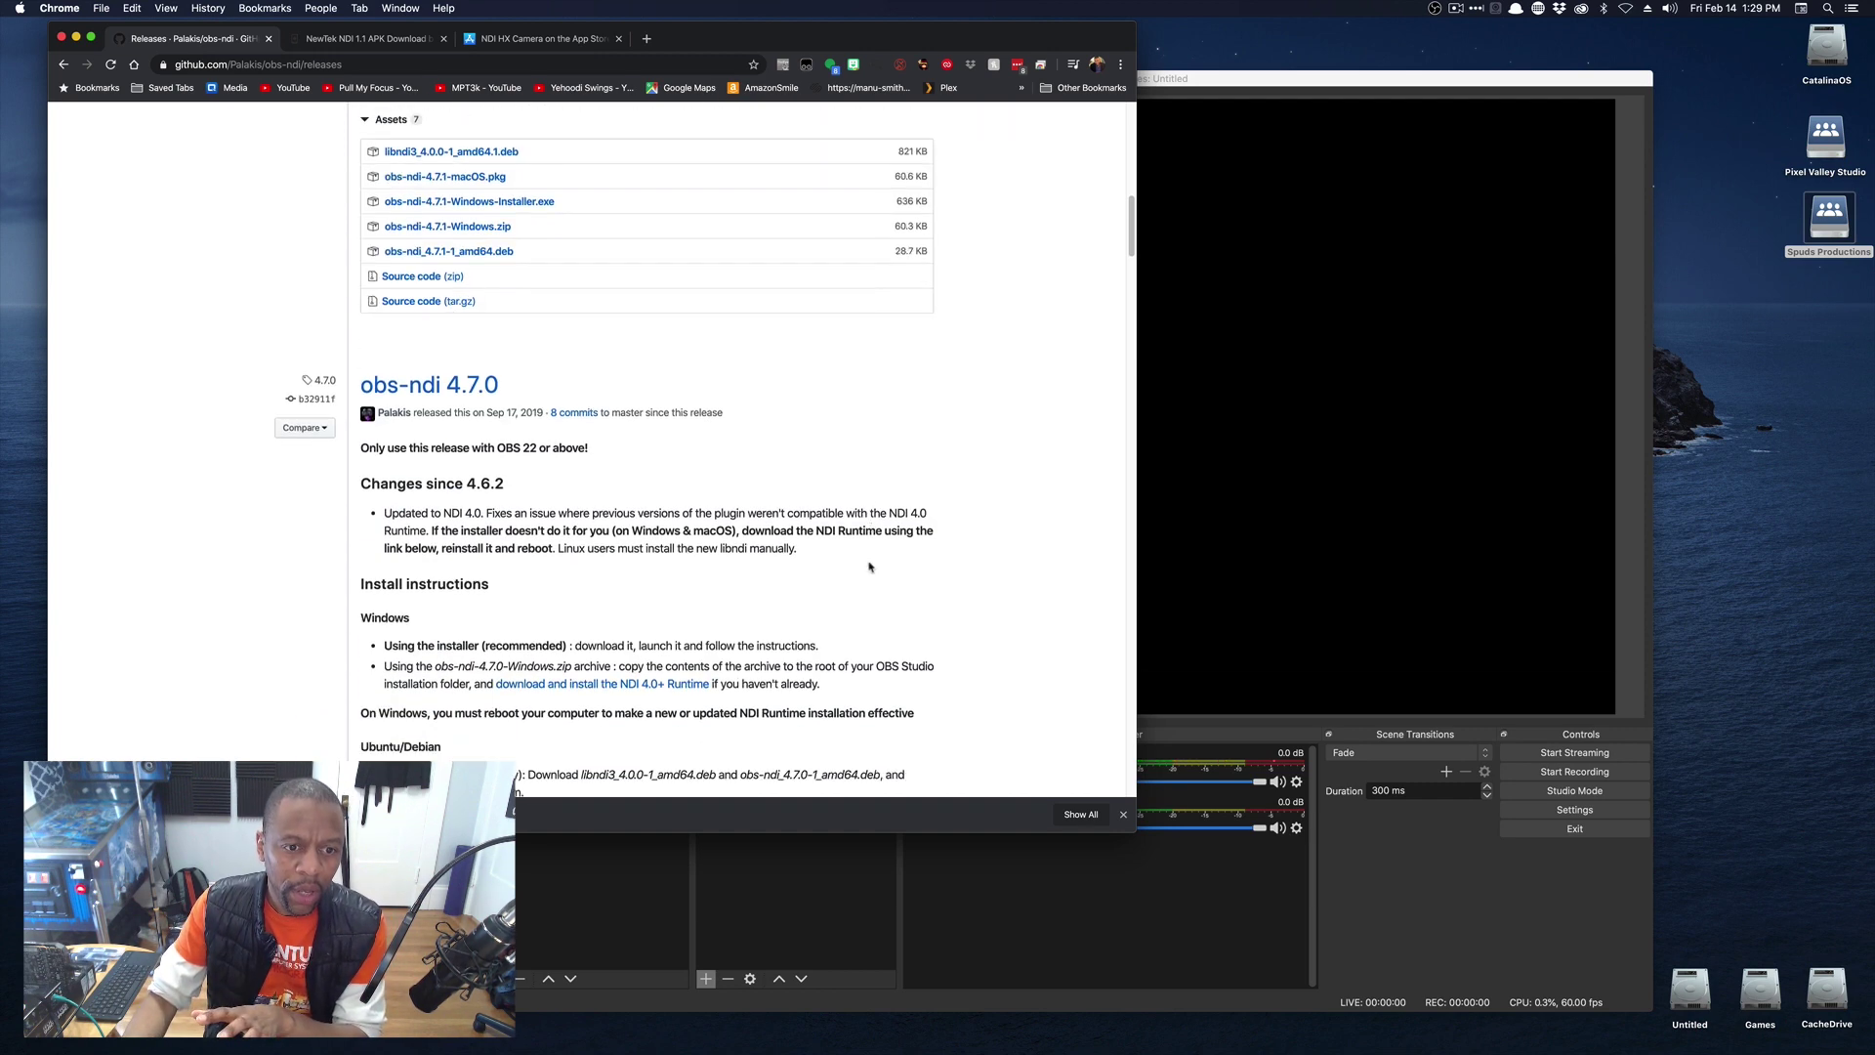
scroll(870, 567, down, 2)
scroll(918, 574, up, 5)
scroll(928, 575, up, 2)
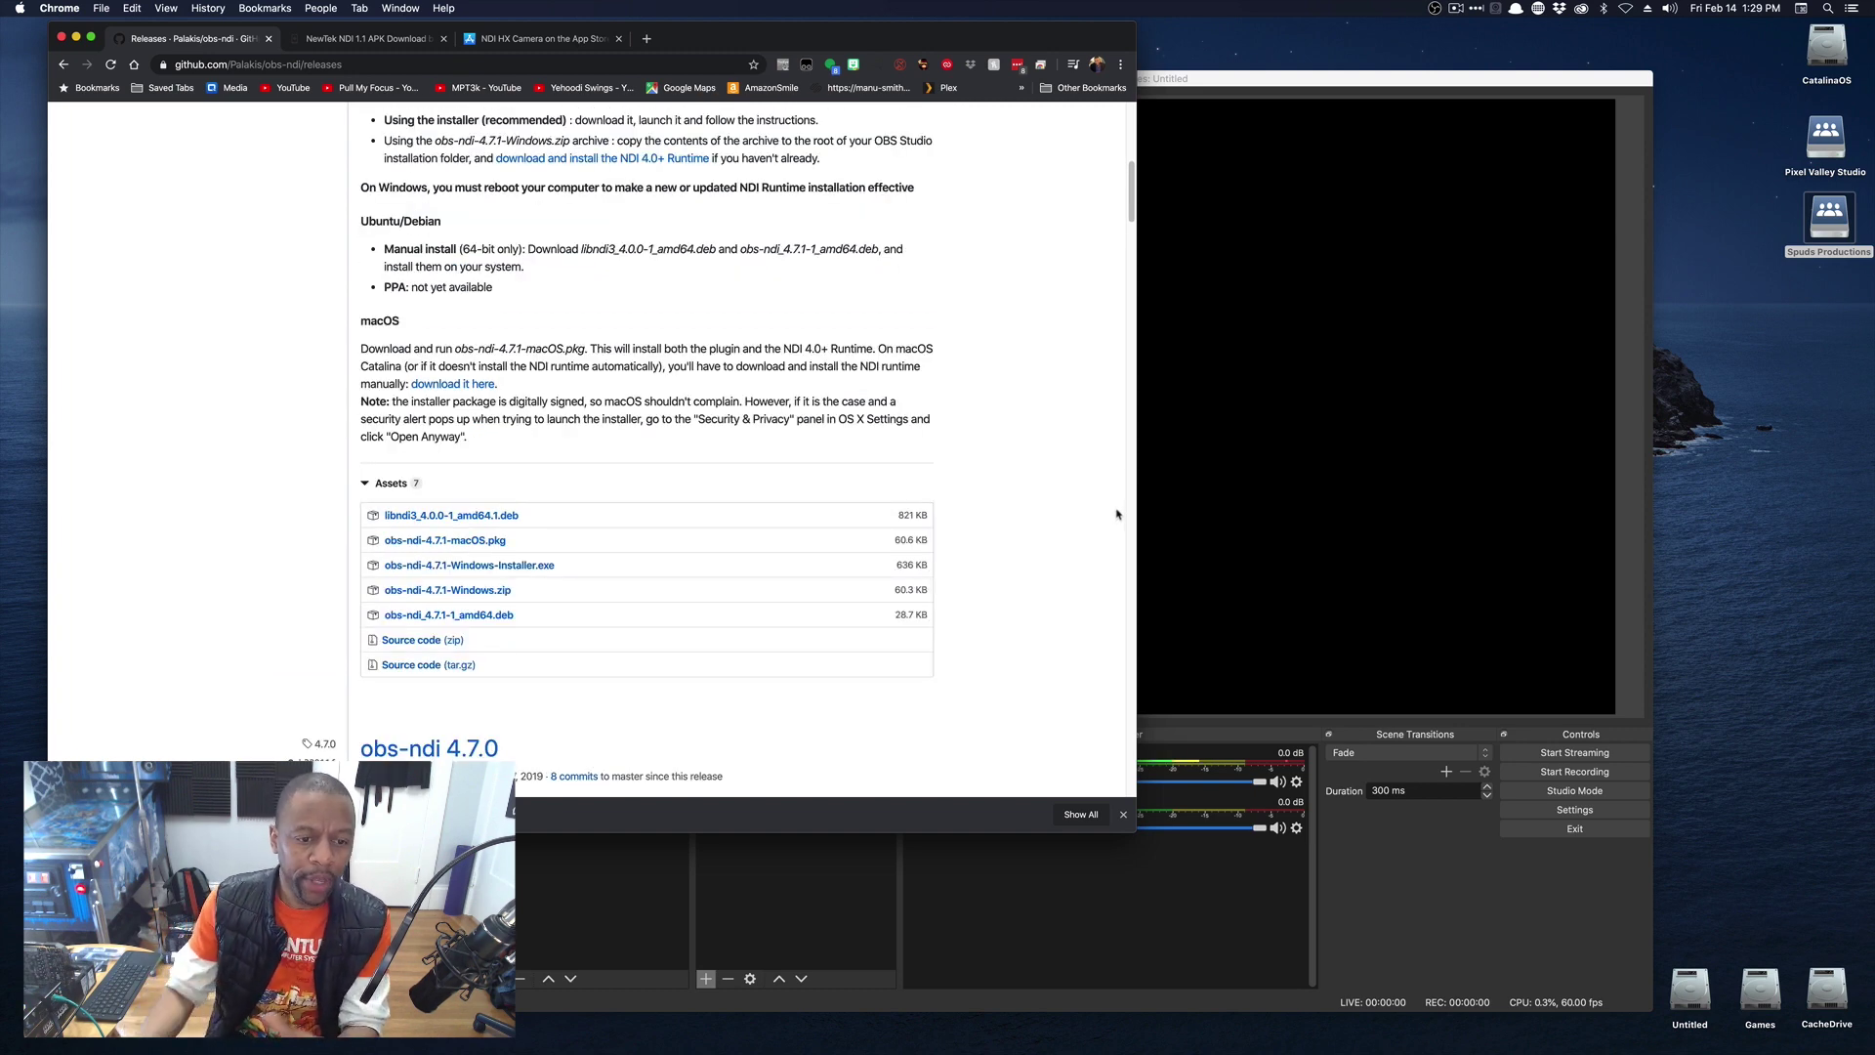
scroll(1113, 517, up, 4)
scroll(1084, 557, down, 3)
scroll(1082, 559, down, 2)
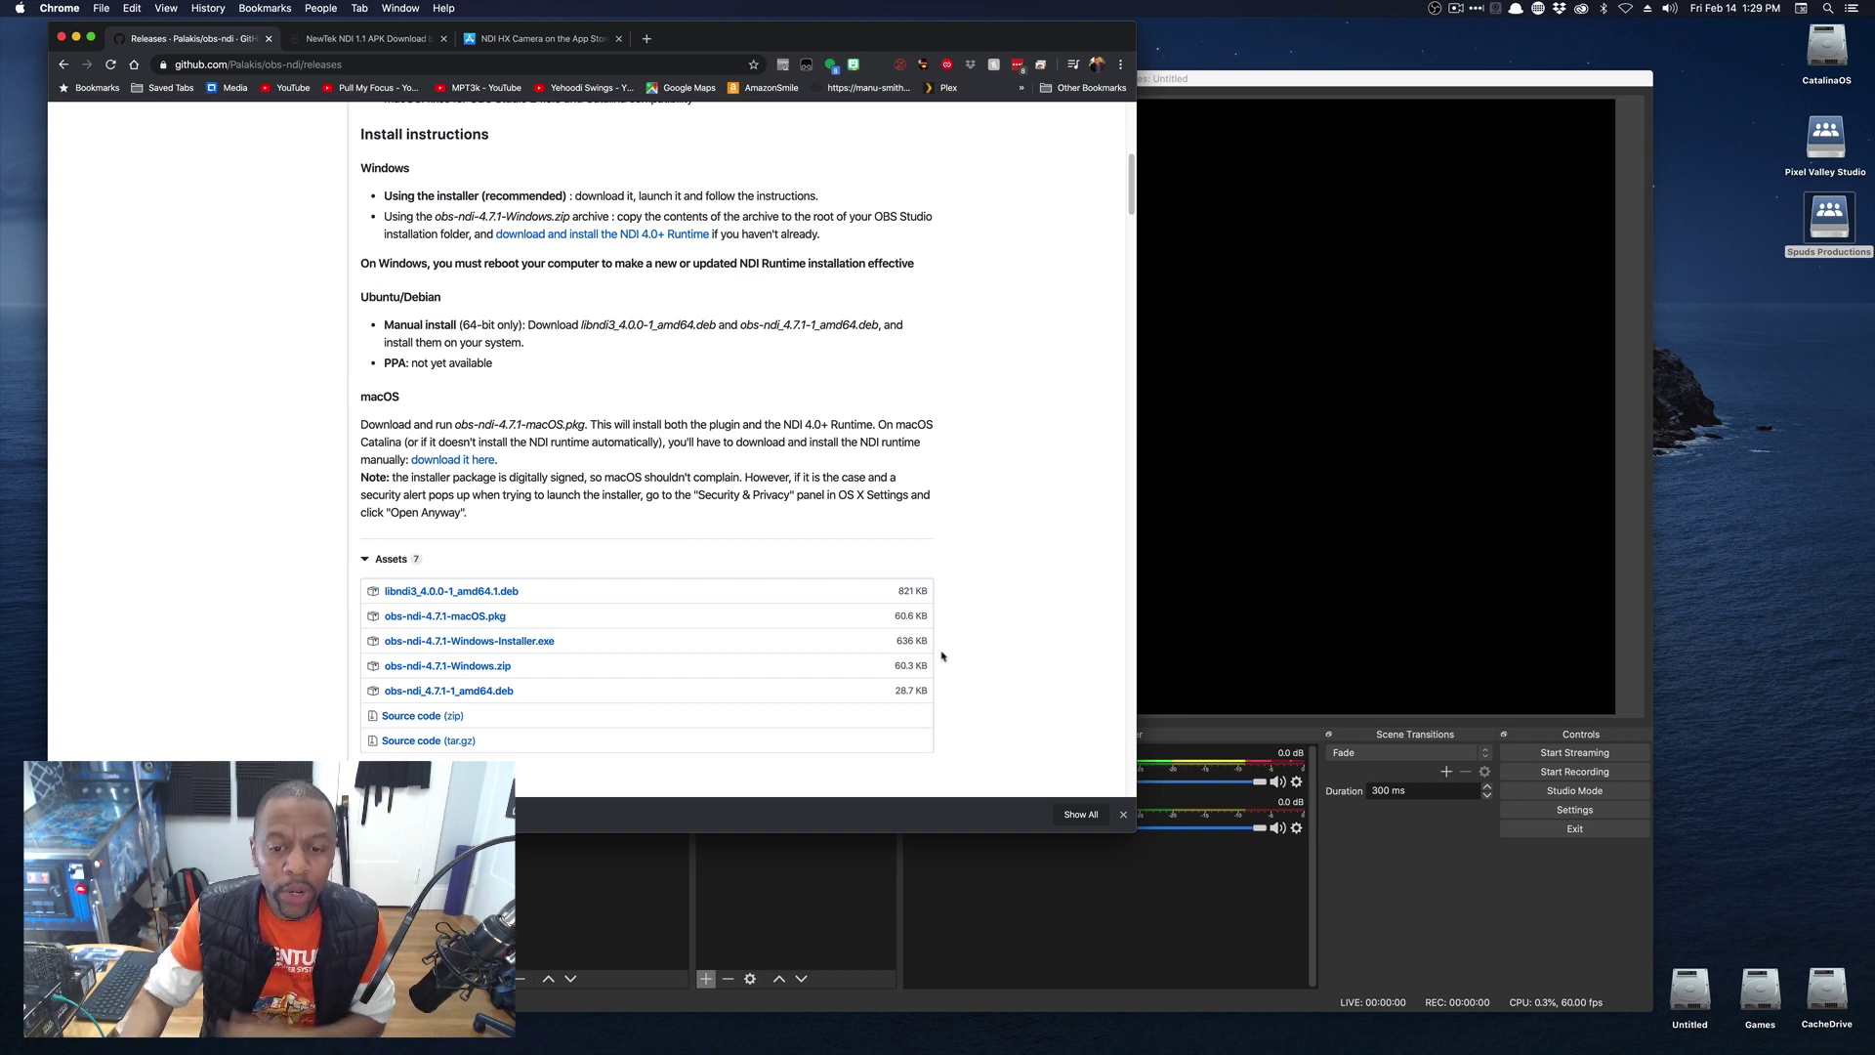
- Back in OBS Studio, delete the existing NDI™ Source from the scene
click(799, 920)
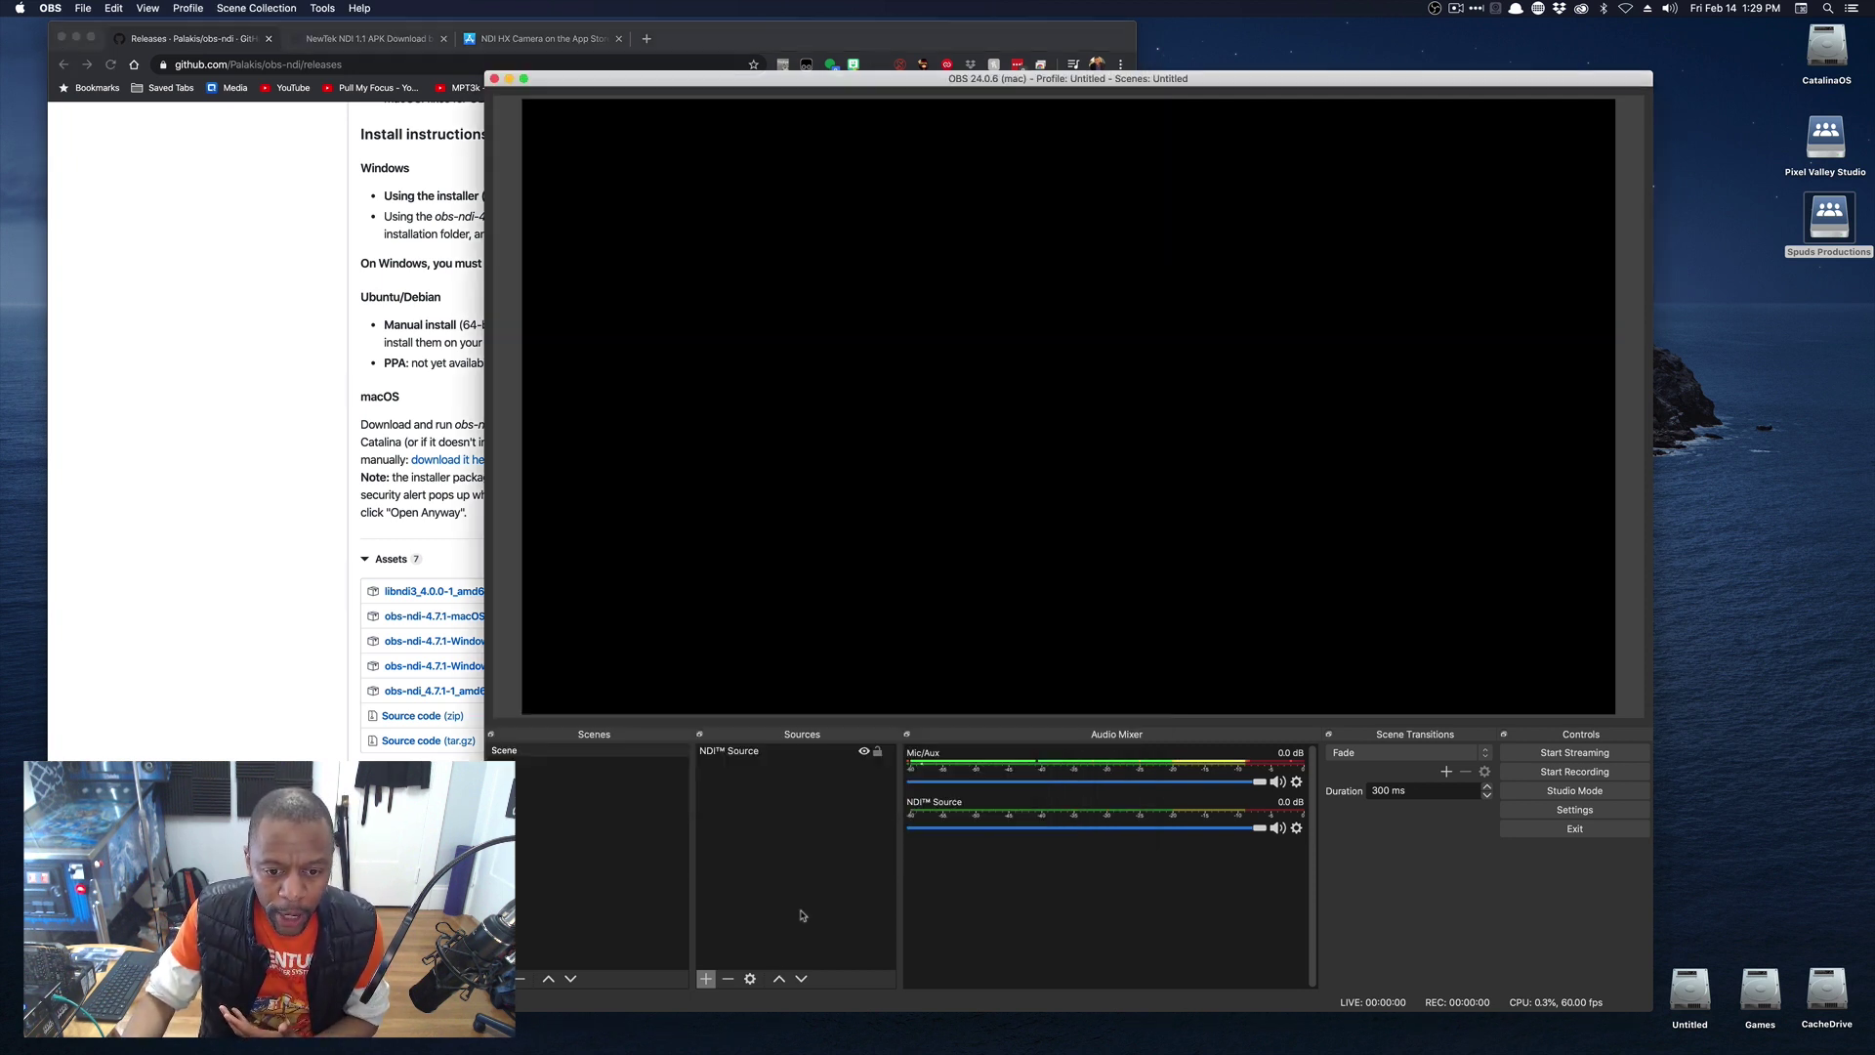
click(762, 752)
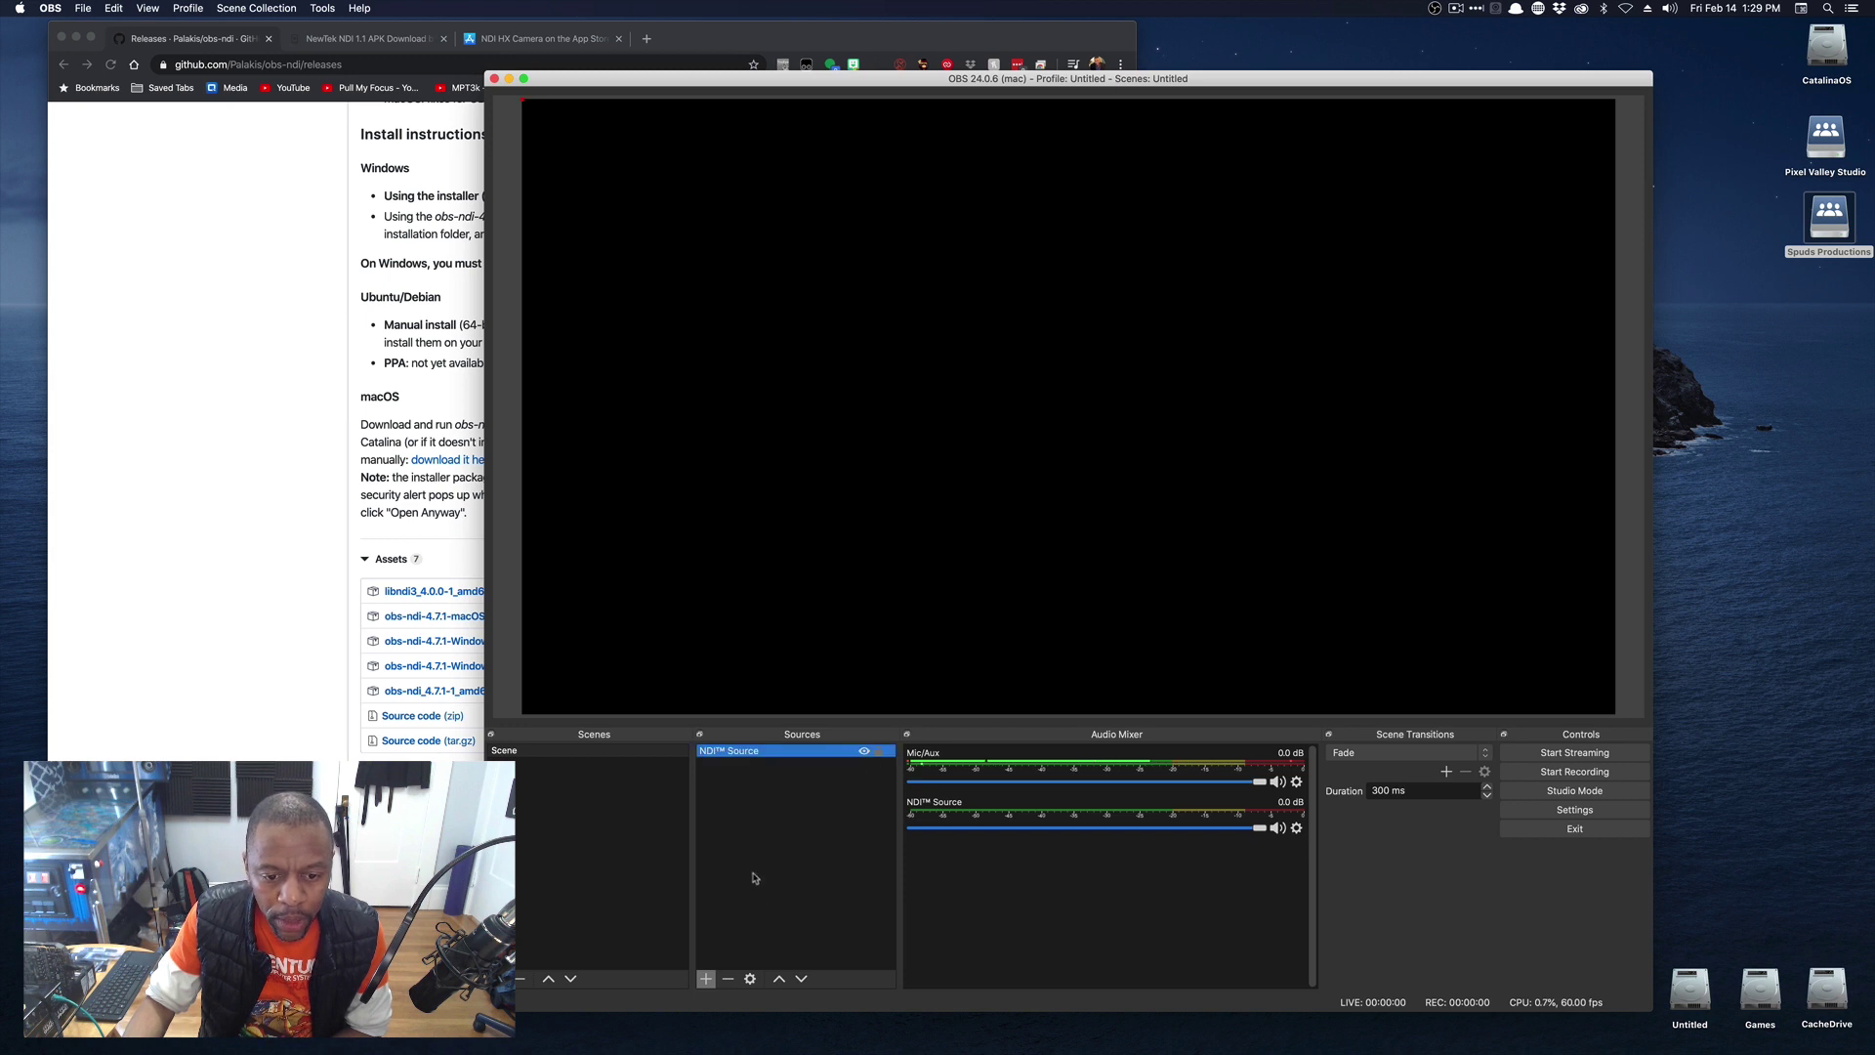
click(729, 979)
key(Return)
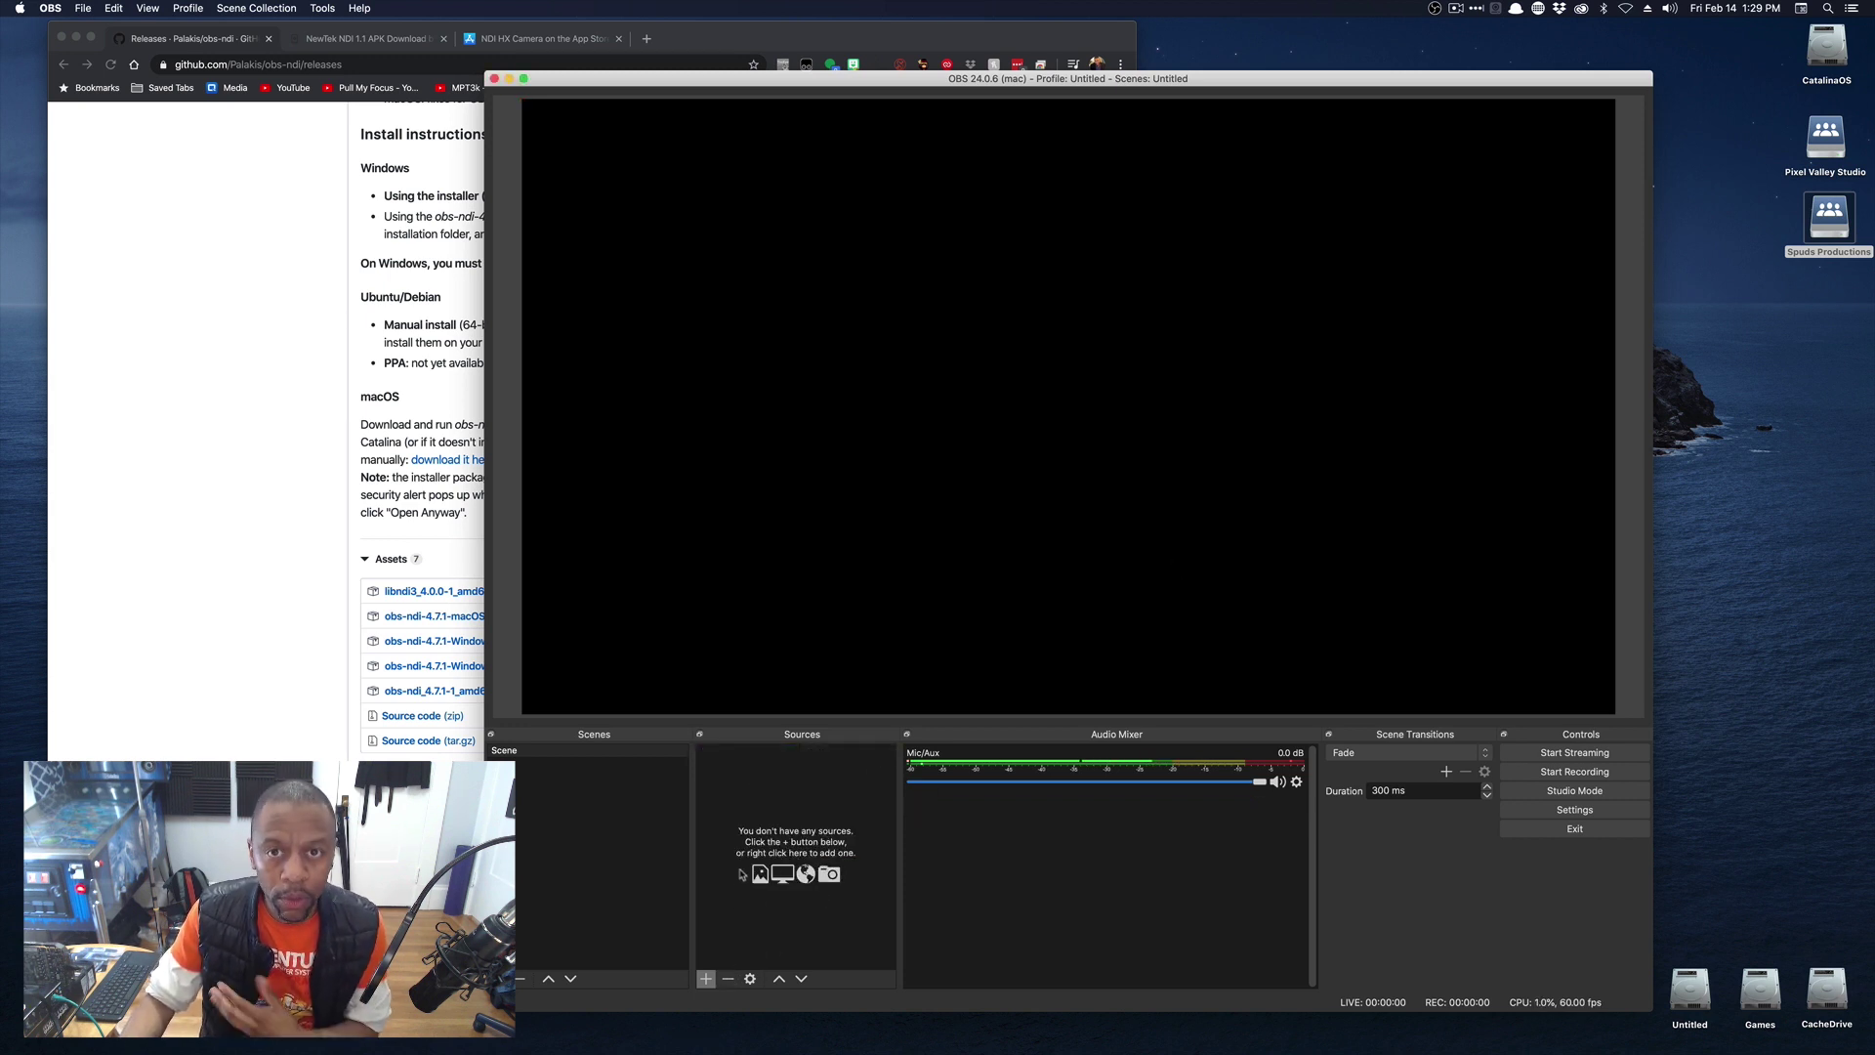
- Add a newly created NDI™ Source to the scene, opening its properties
click(706, 979)
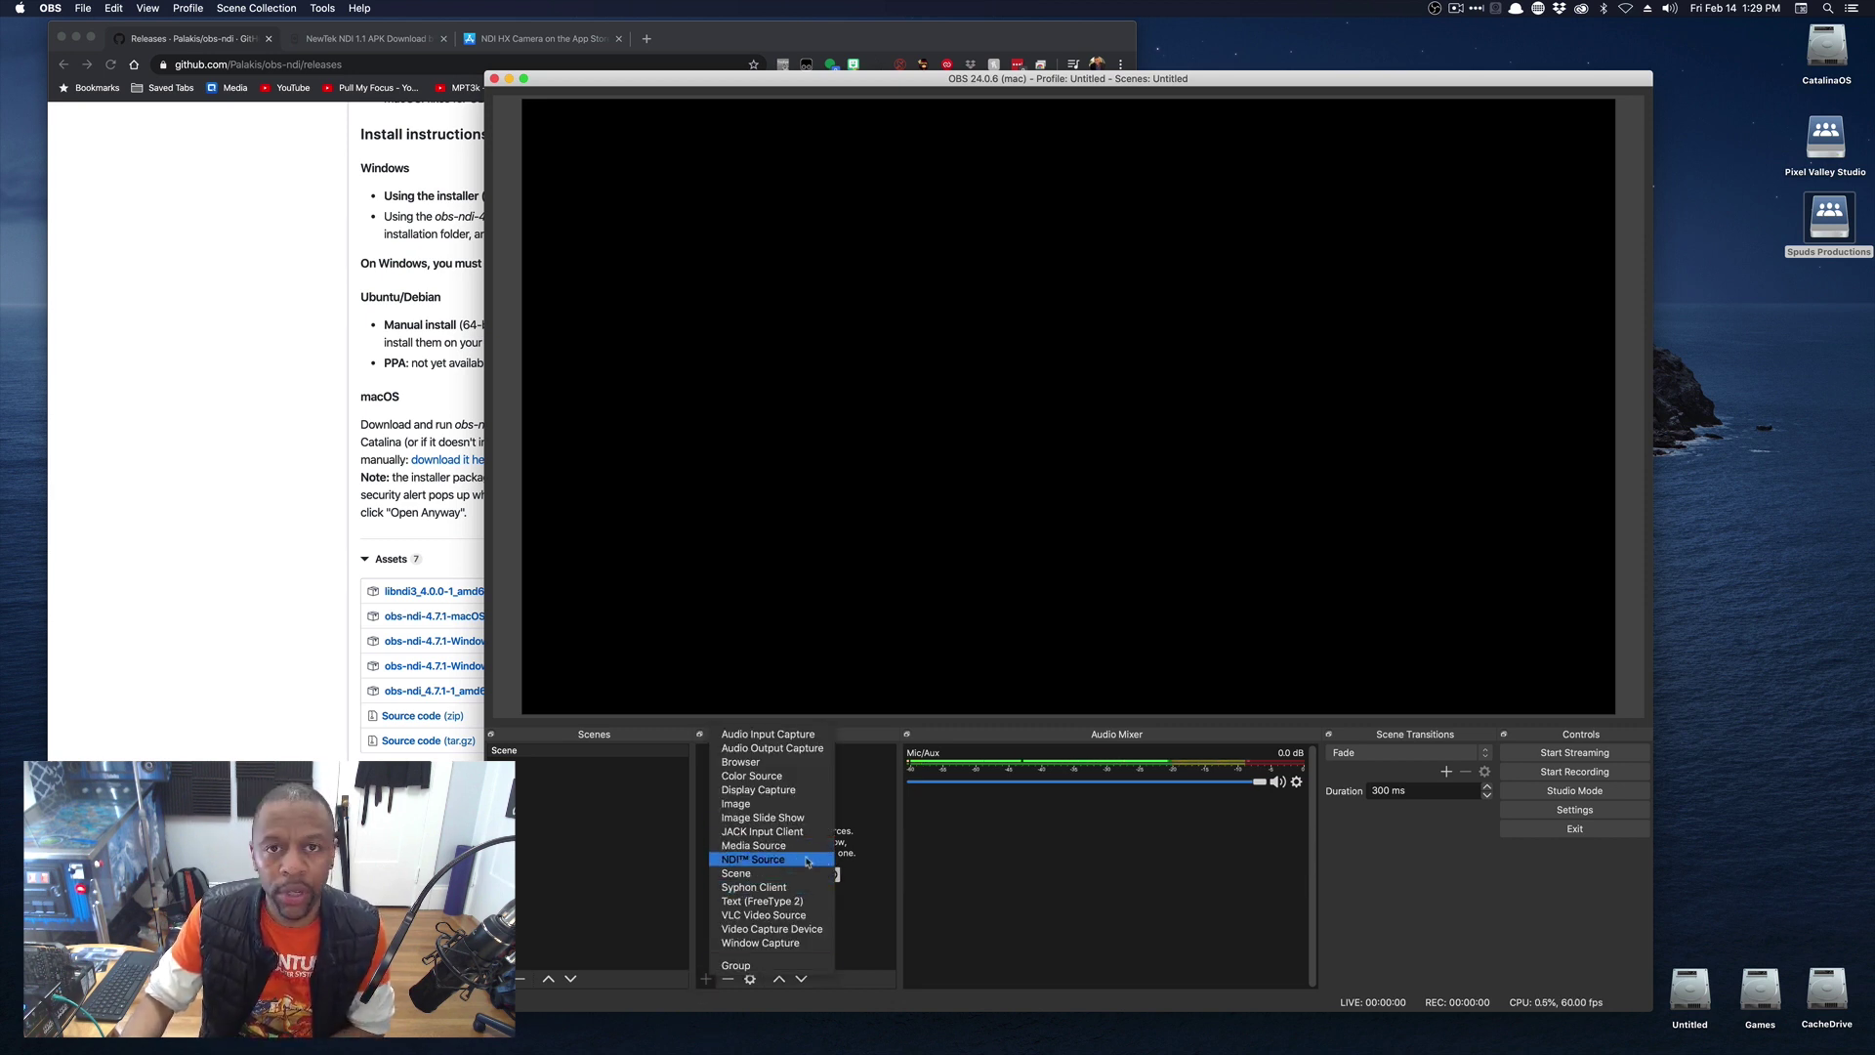
click(808, 862)
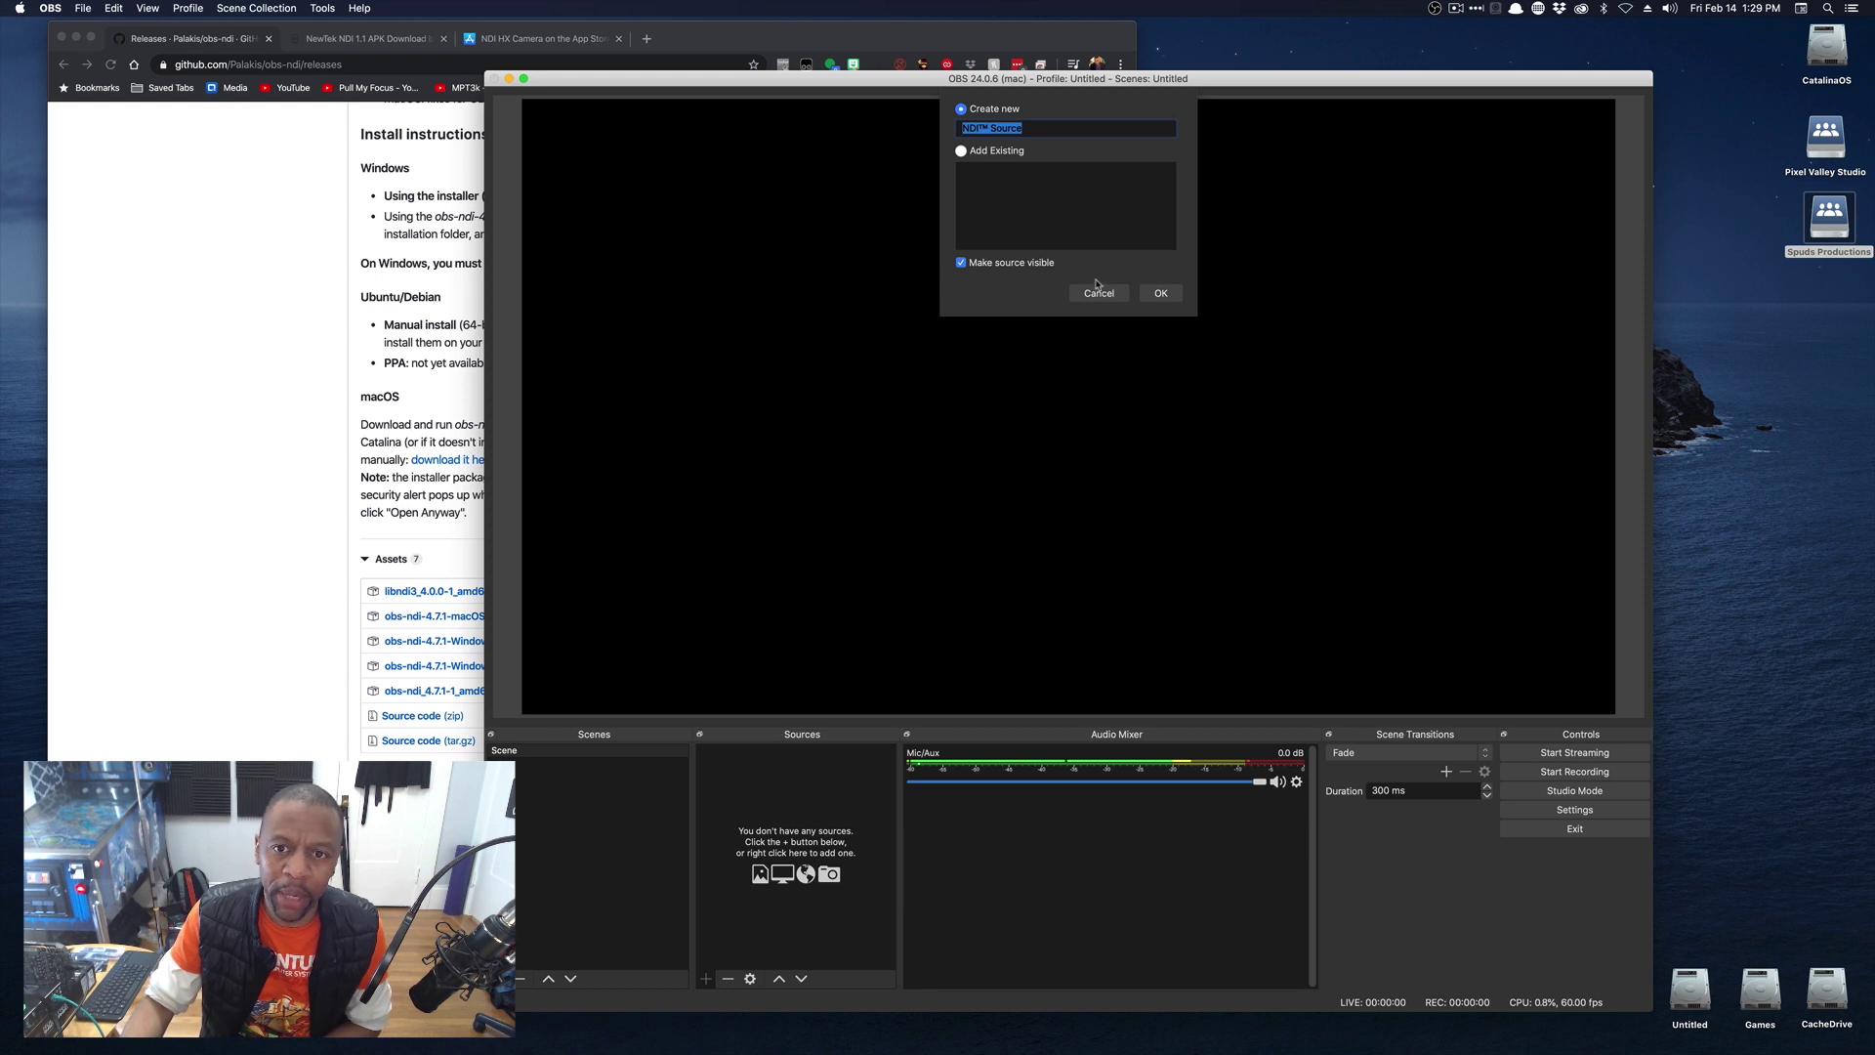
click(1162, 295)
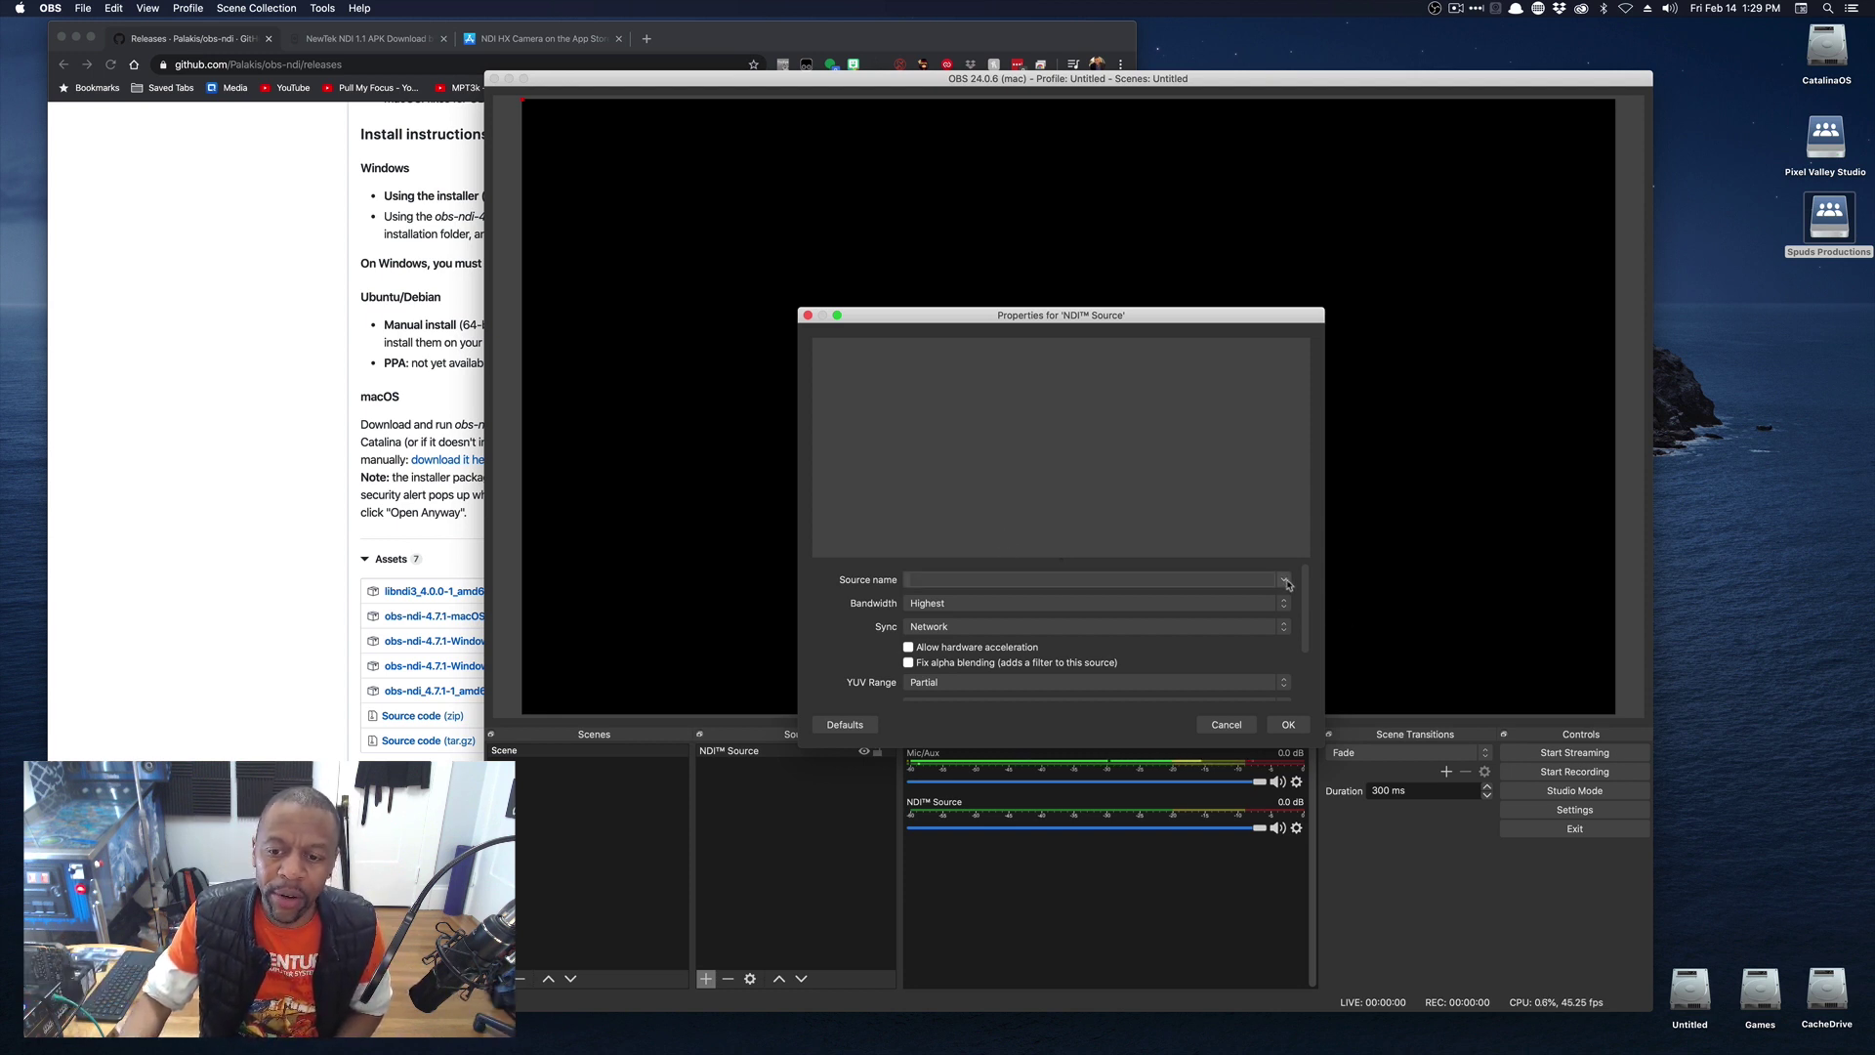
- Check the empty Source name list and leave Bandwidth at Highest after briefly trying Audio Only
click(1287, 583)
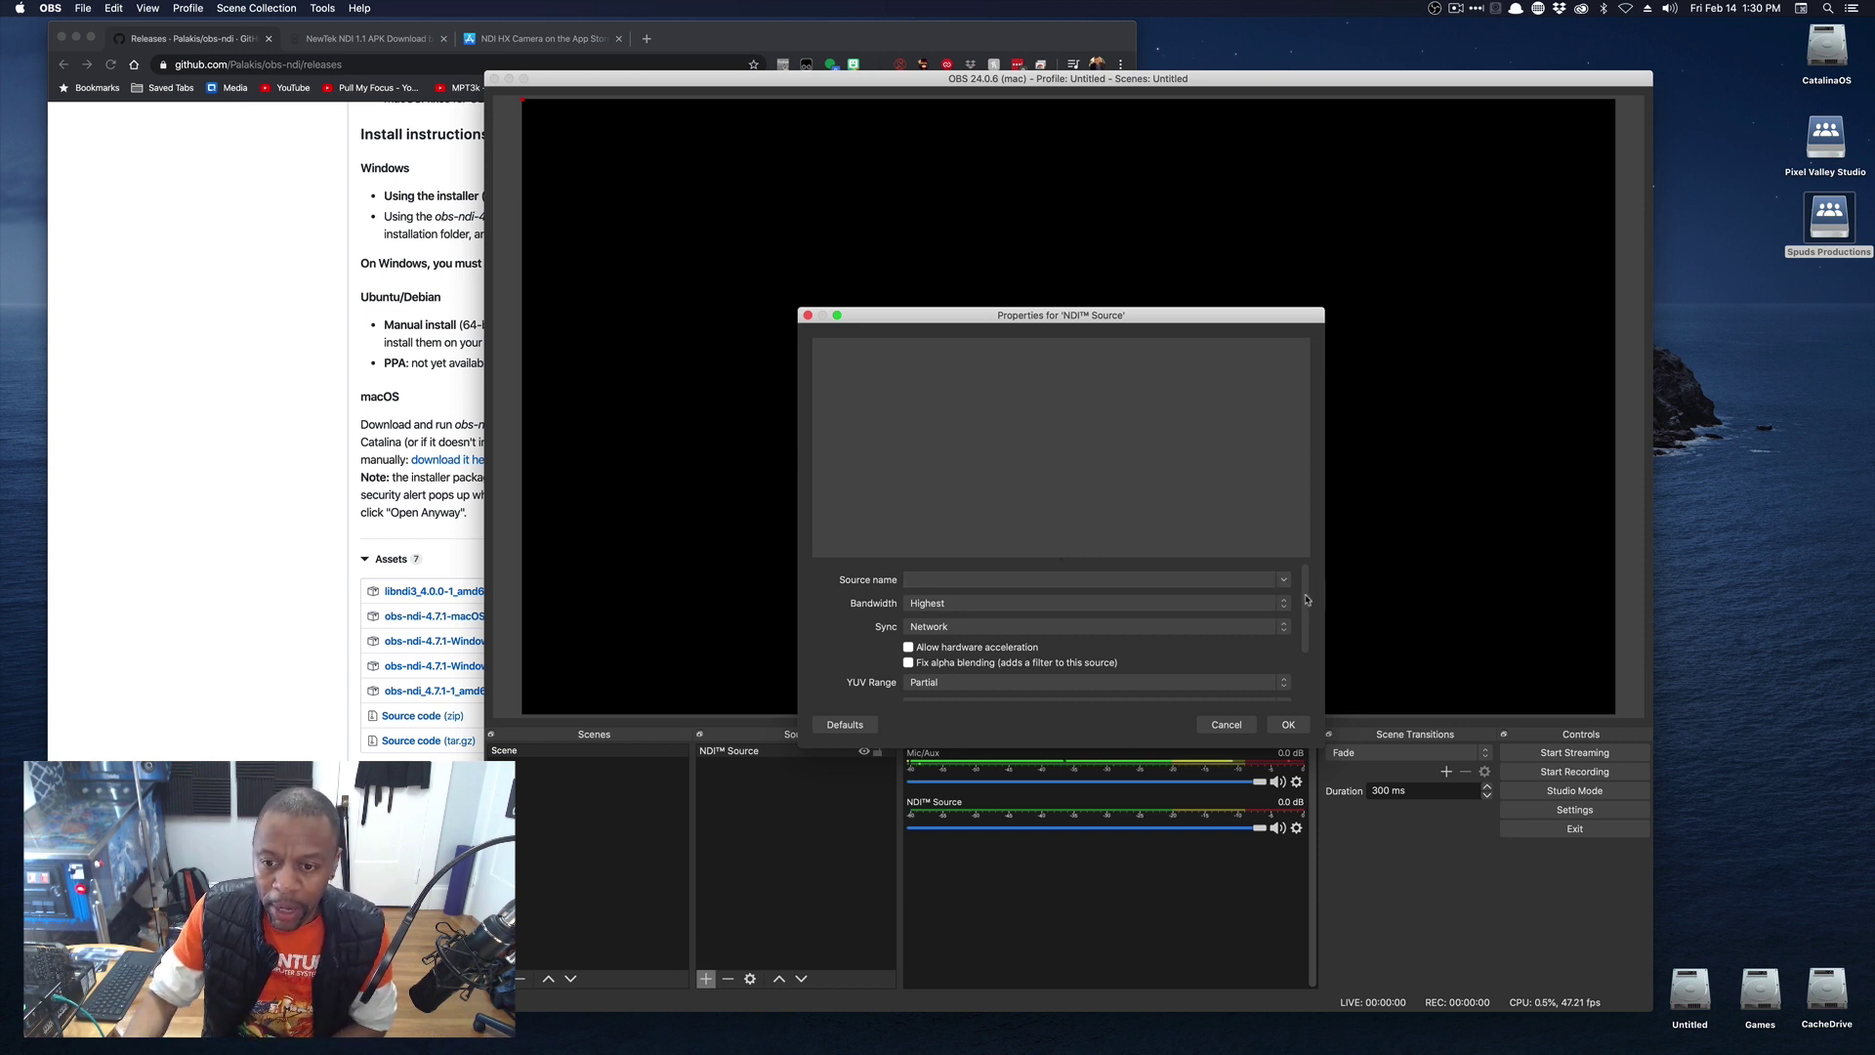
mouse_move(1305, 601)
mouse_down()
mouse_move(1302, 622)
mouse_move(1303, 600)
mouse_up()
click(1164, 605)
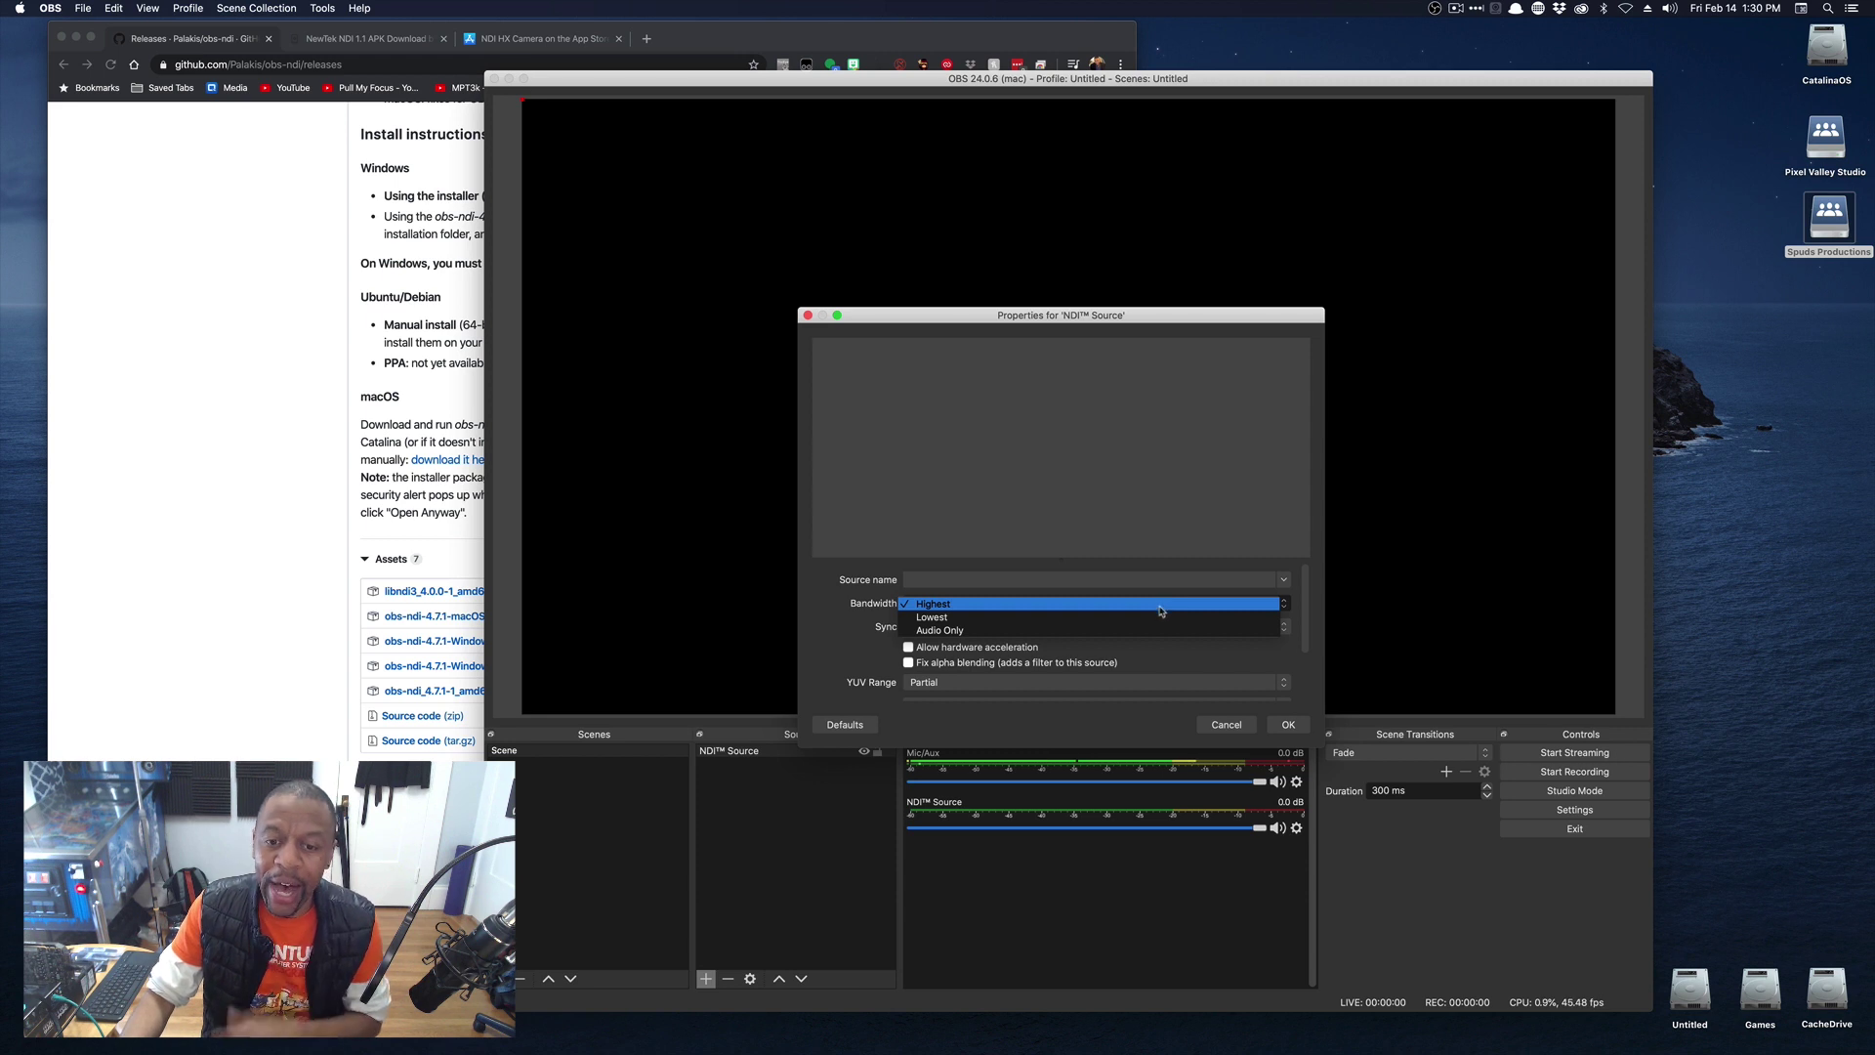
click(1162, 629)
click(1135, 536)
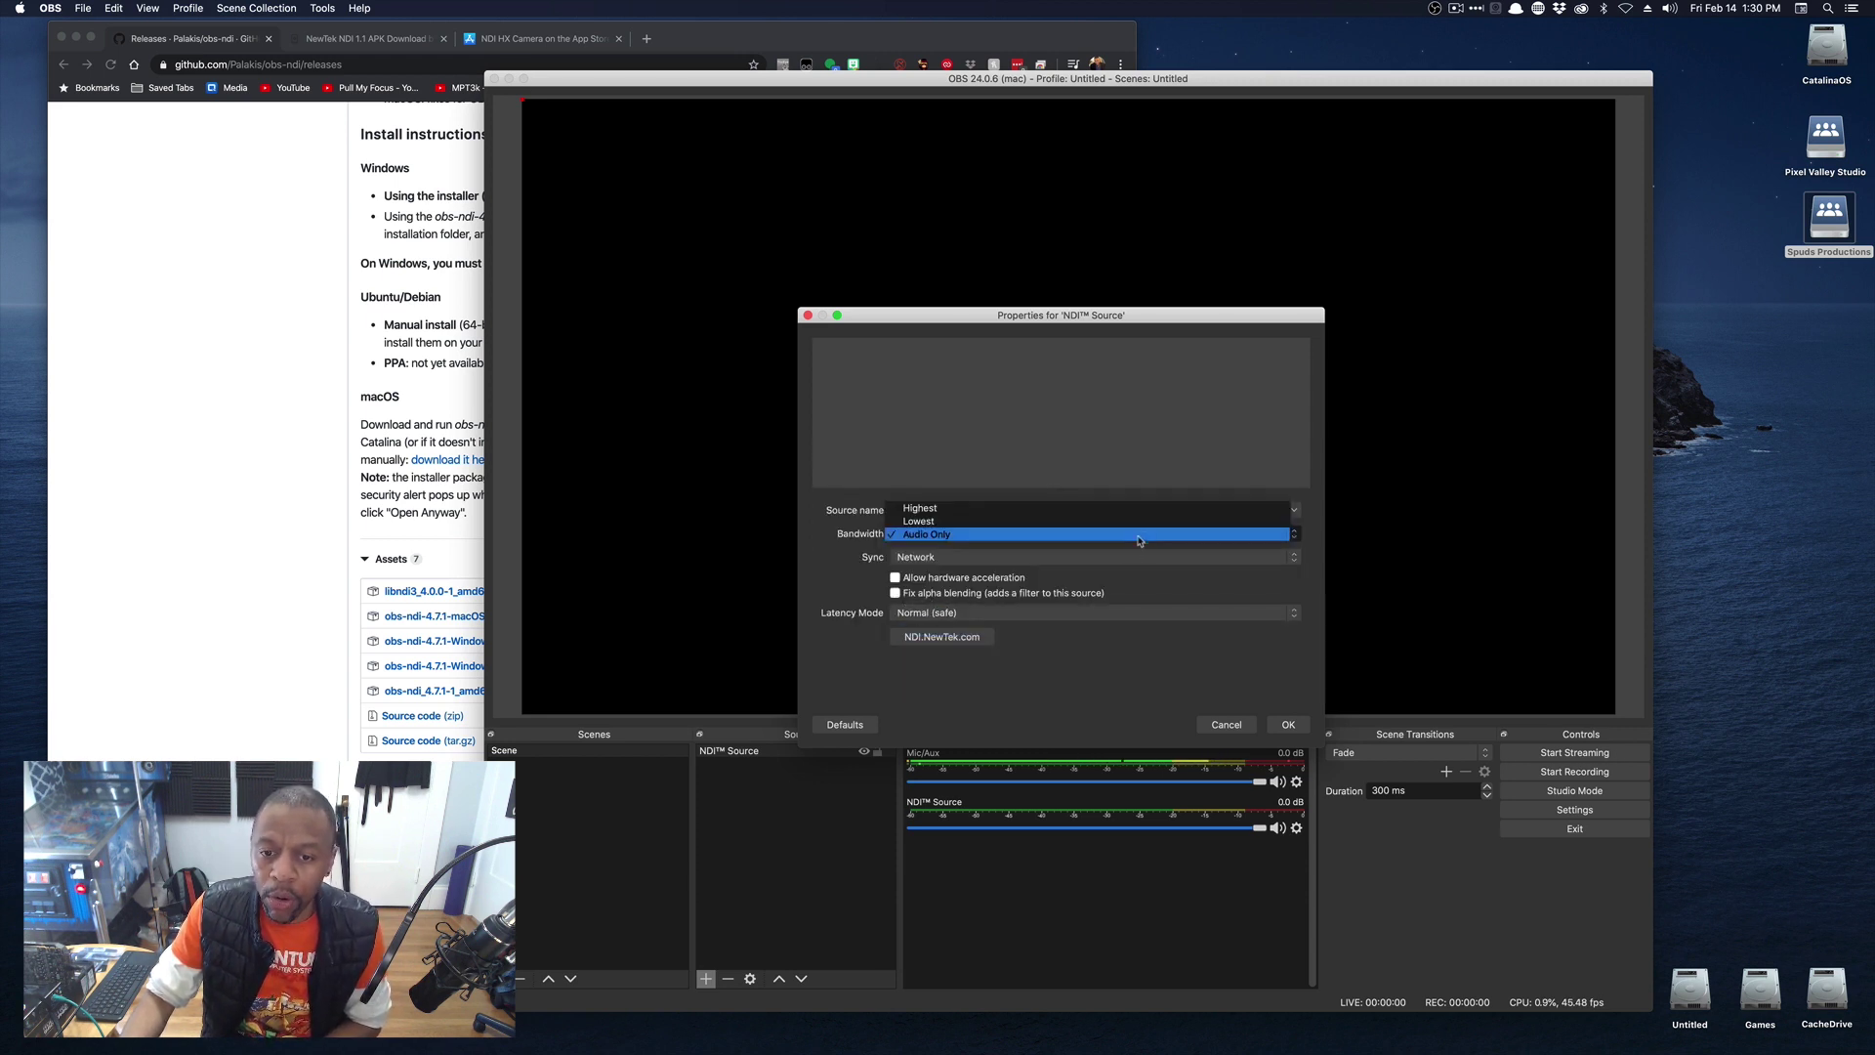
click(1123, 508)
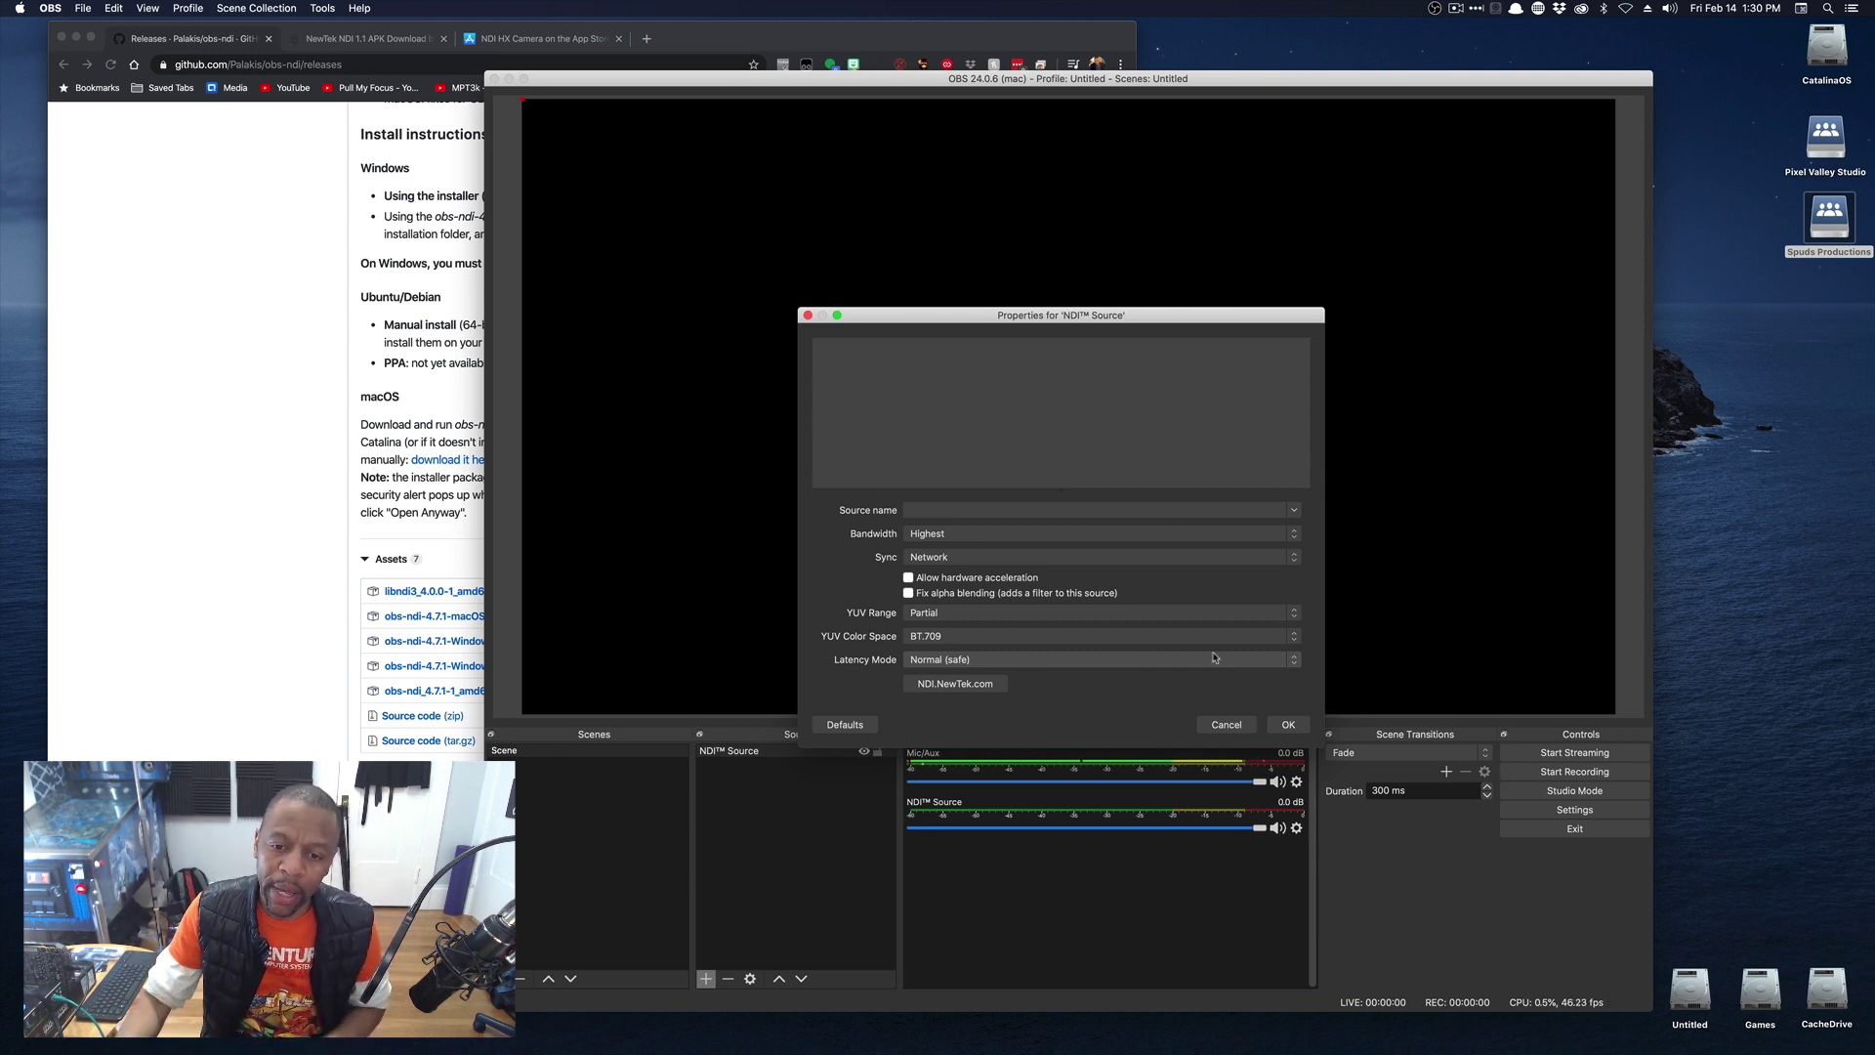
- Keep Latency Mode at Normal (safe), accept, then reopen the properties and cancel unchanged
click(1211, 660)
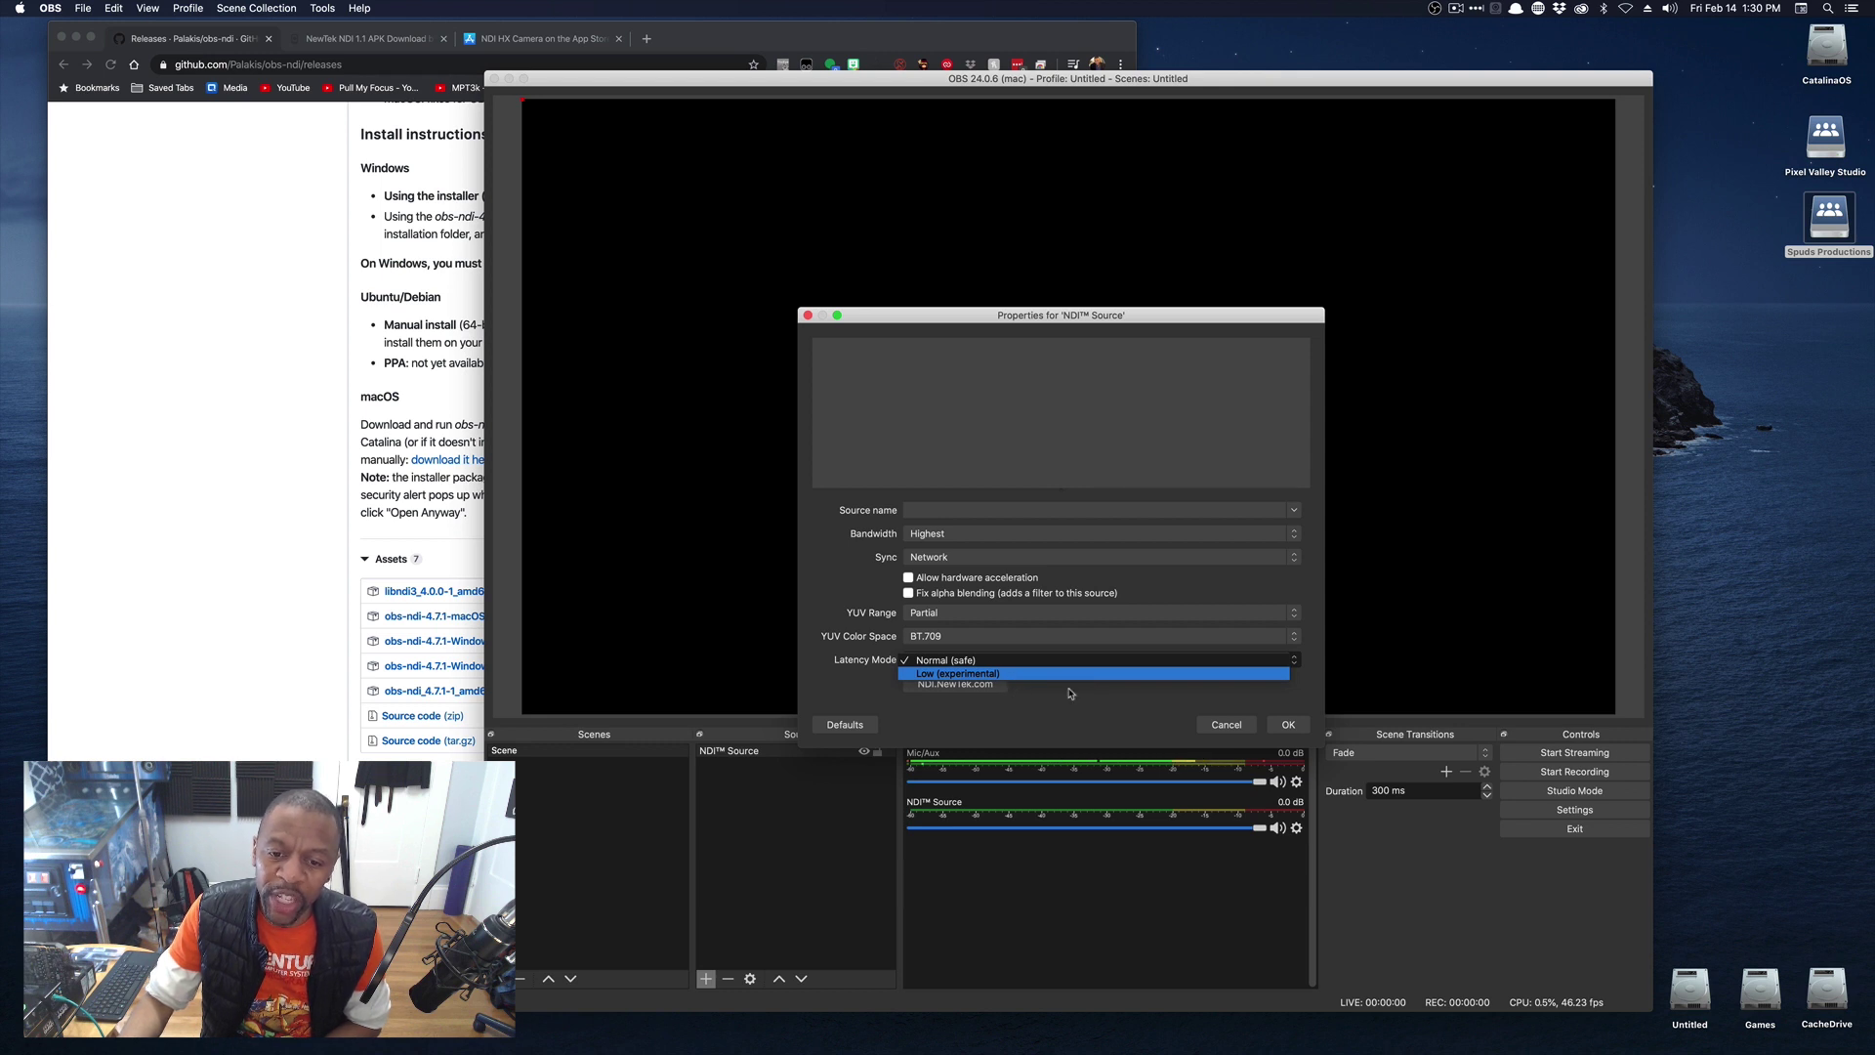
click(1084, 719)
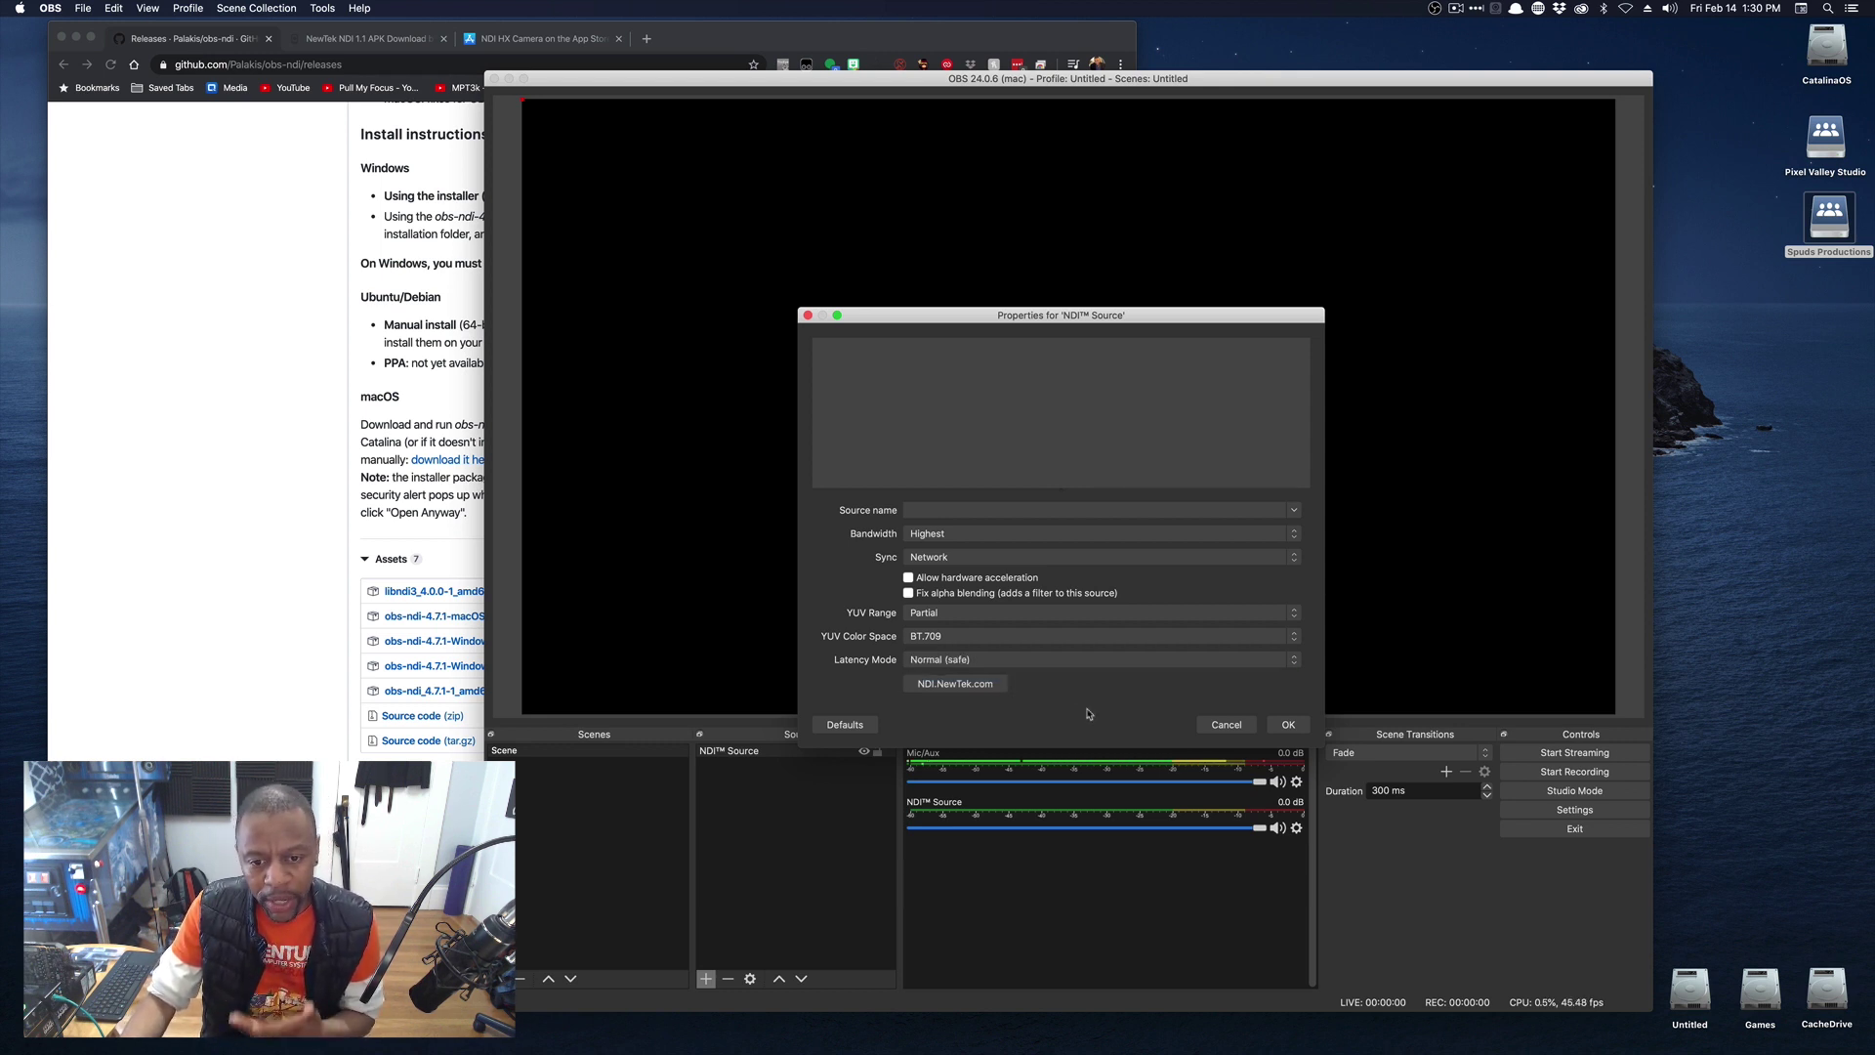
click(1065, 663)
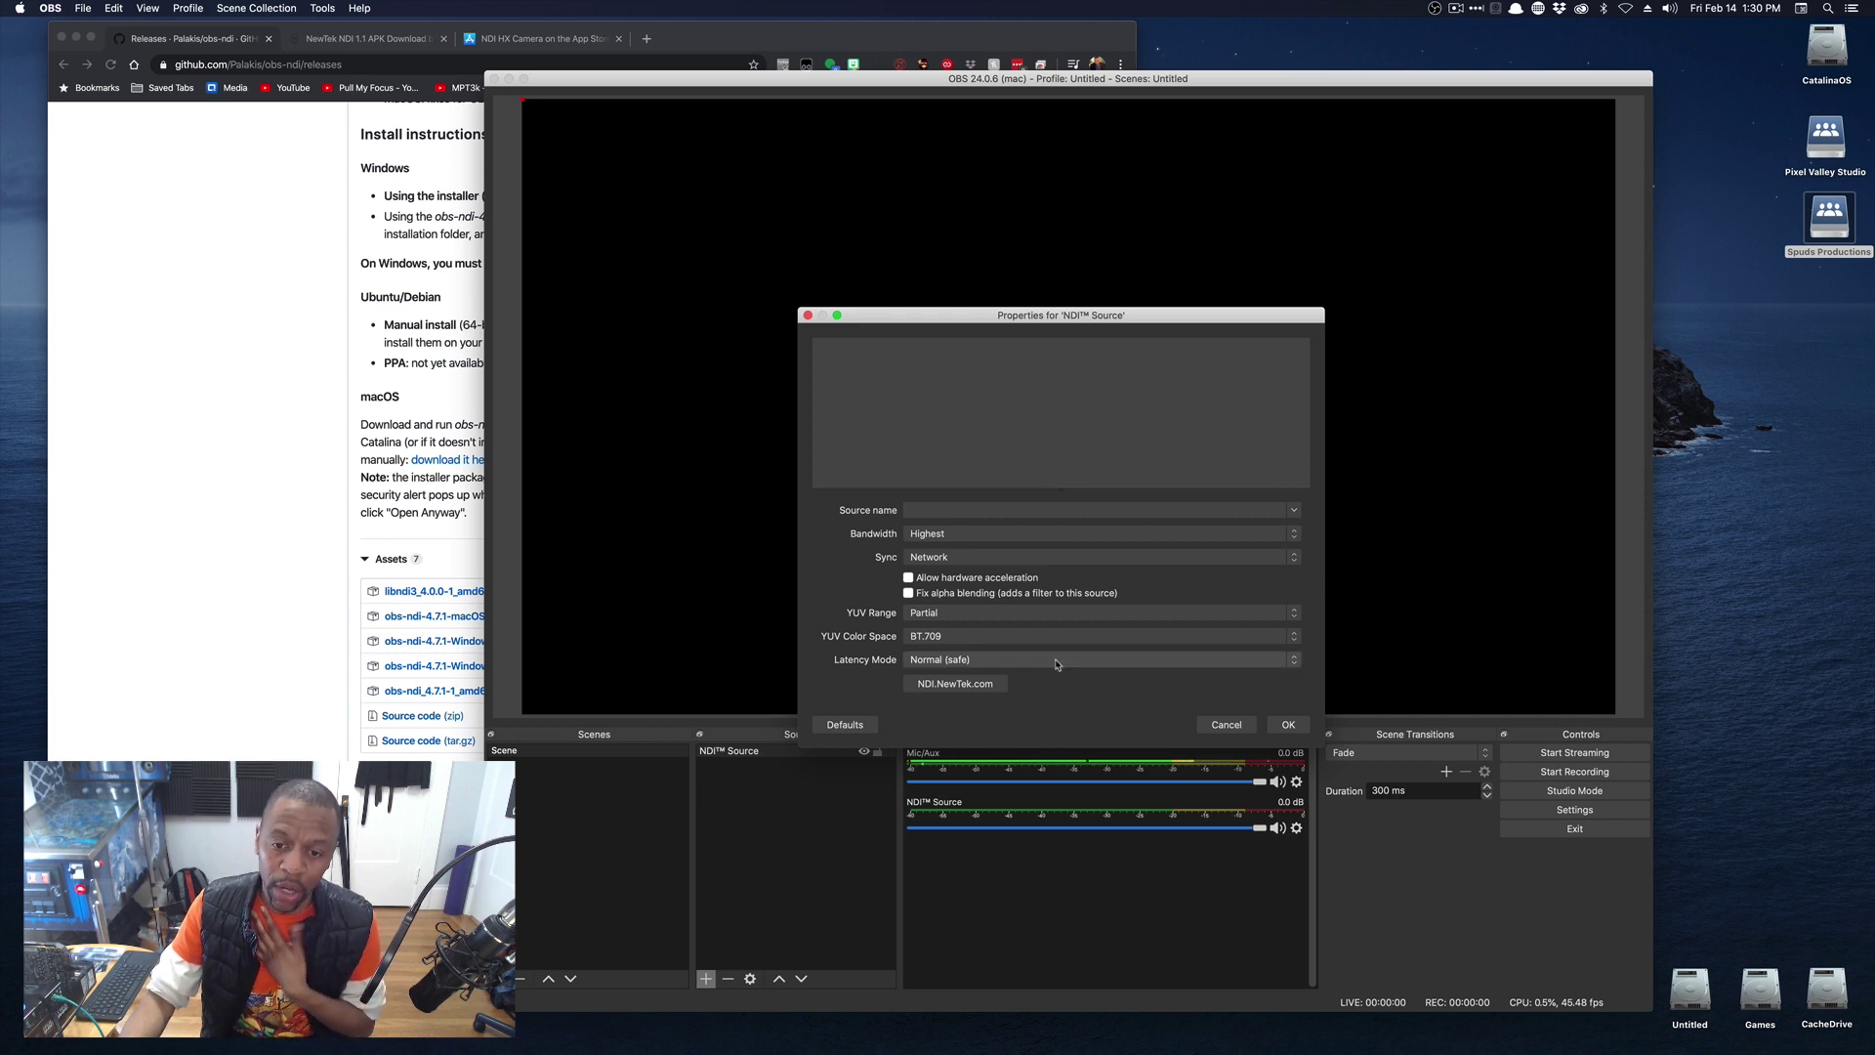
click(1083, 714)
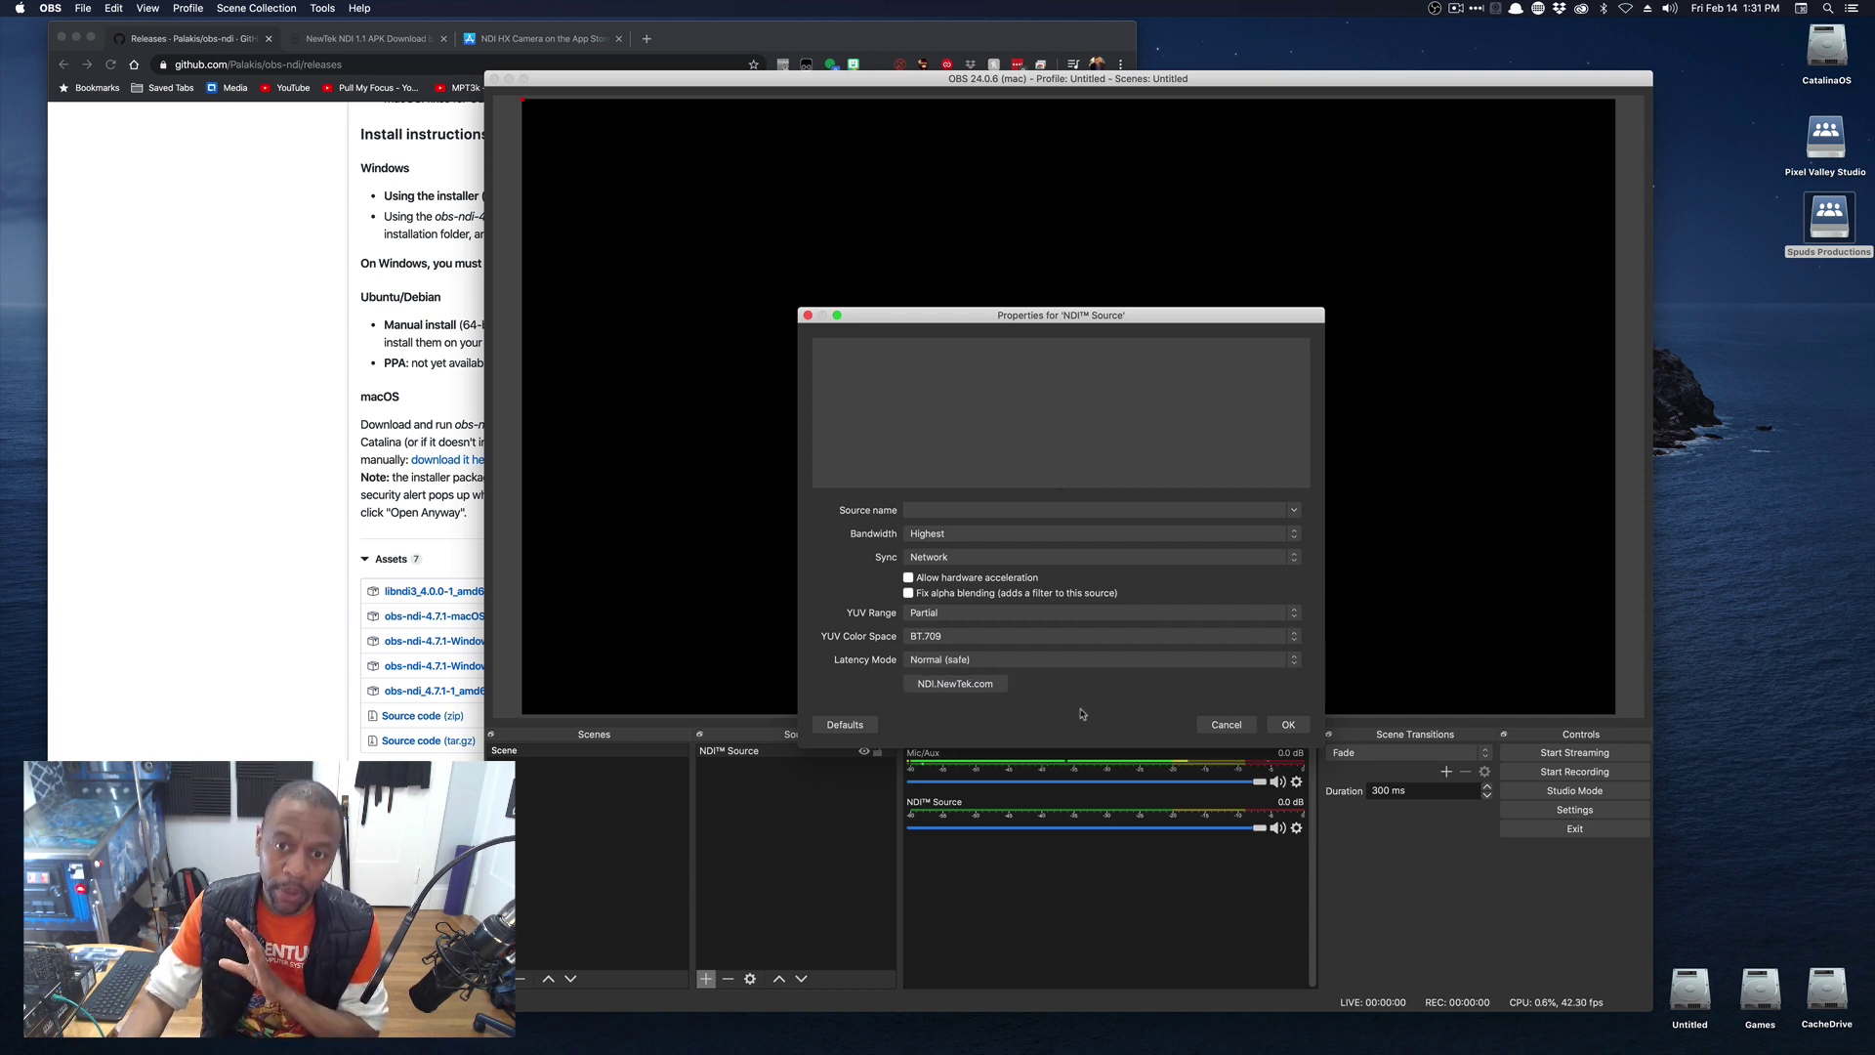
click(1286, 725)
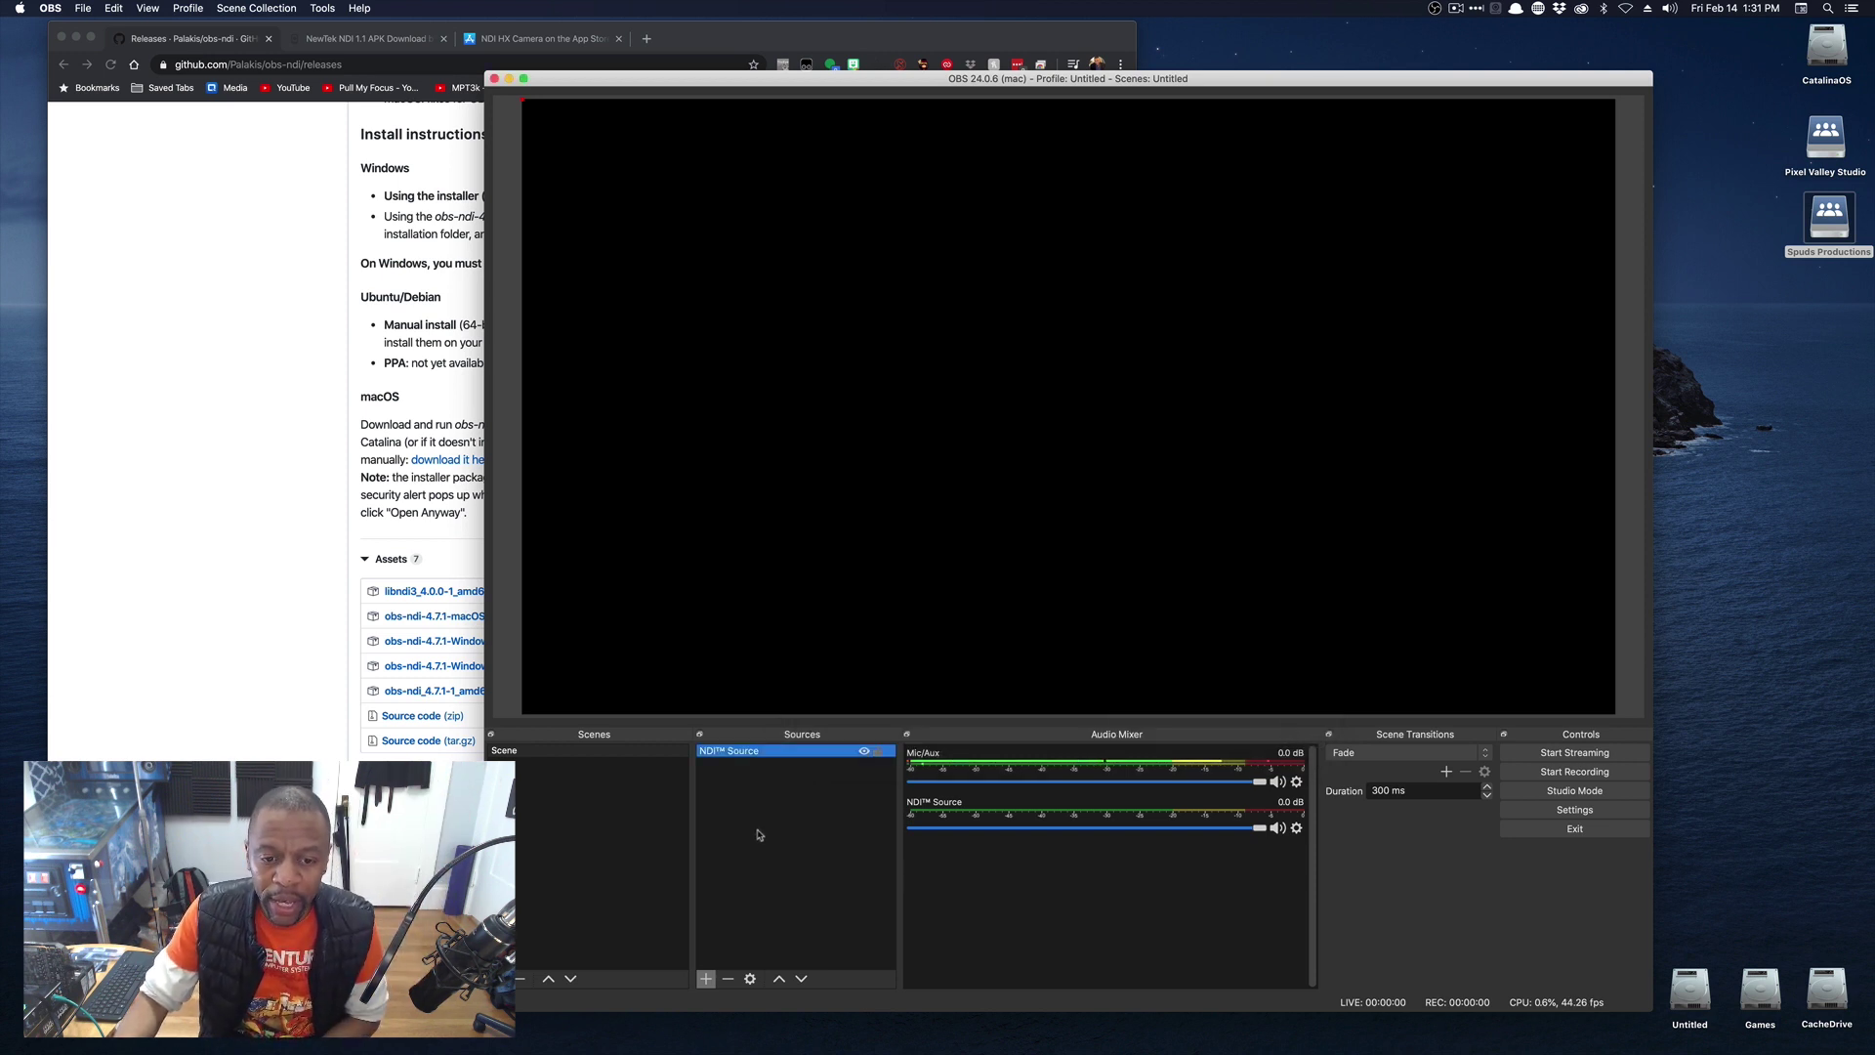
click(787, 827)
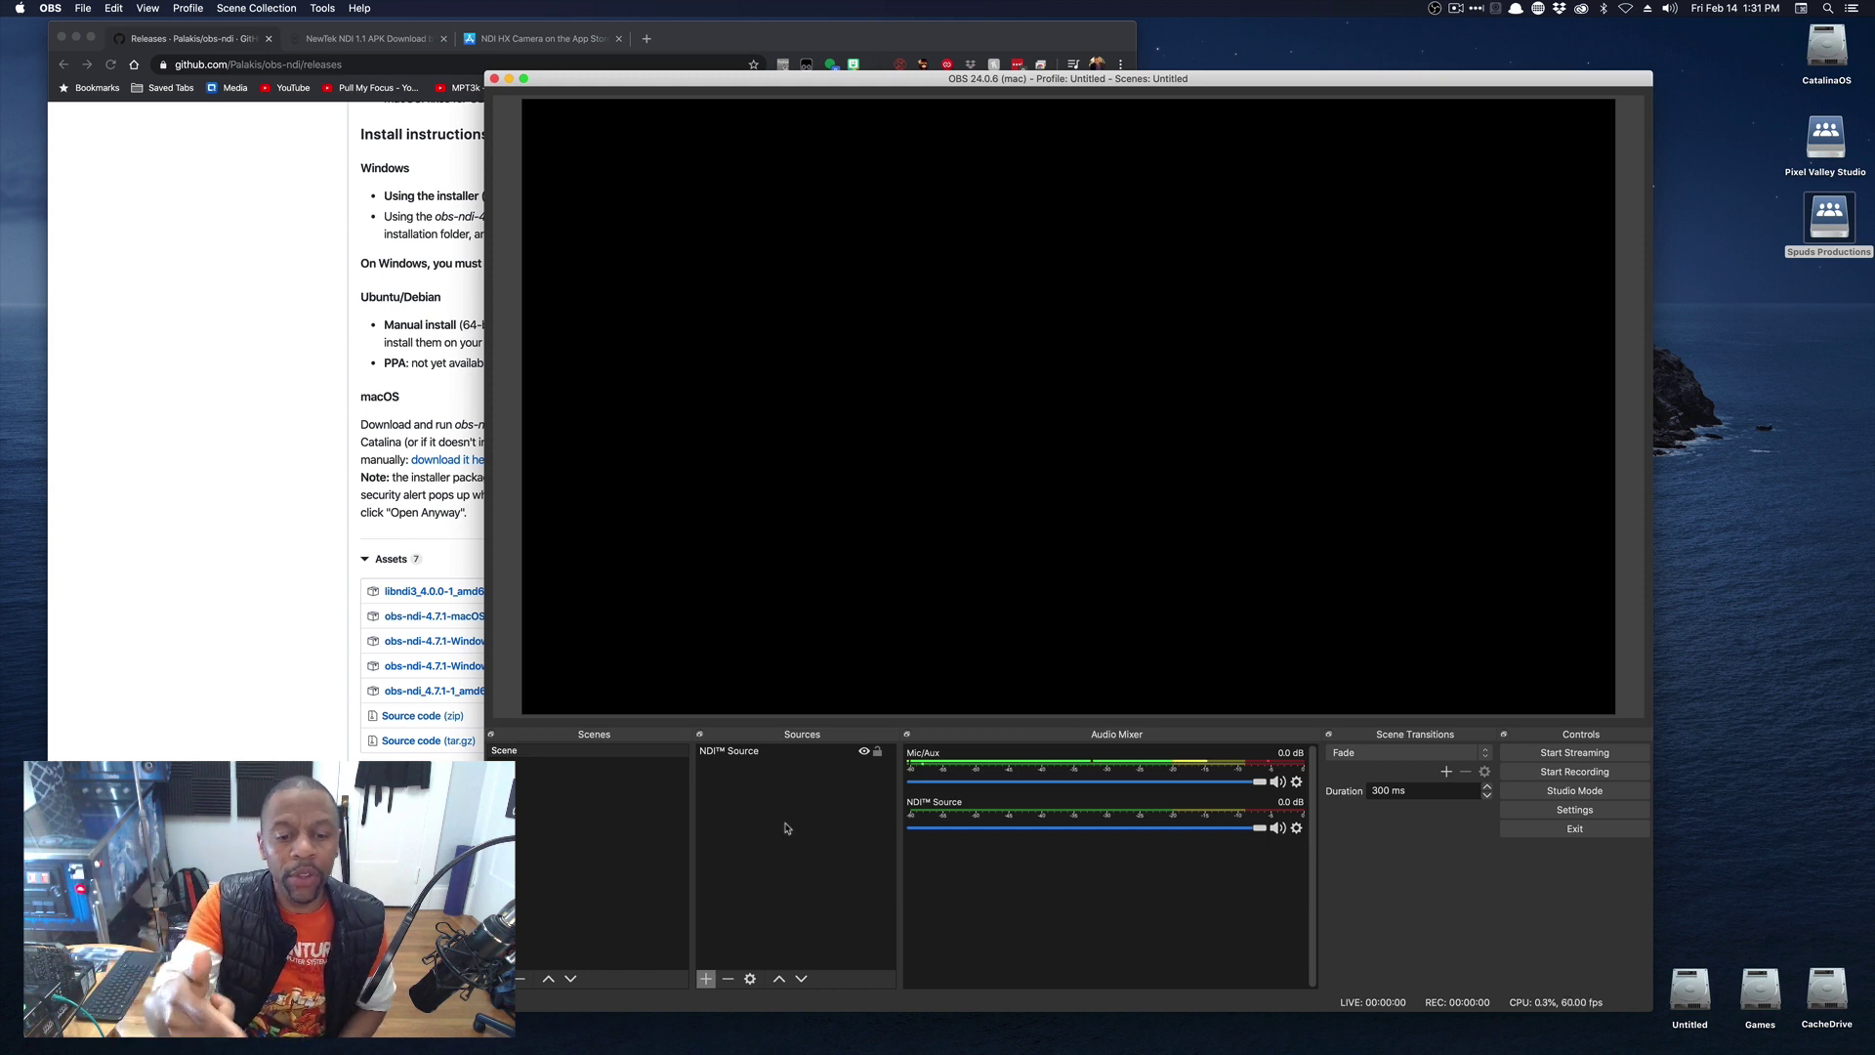
double_click(786, 758)
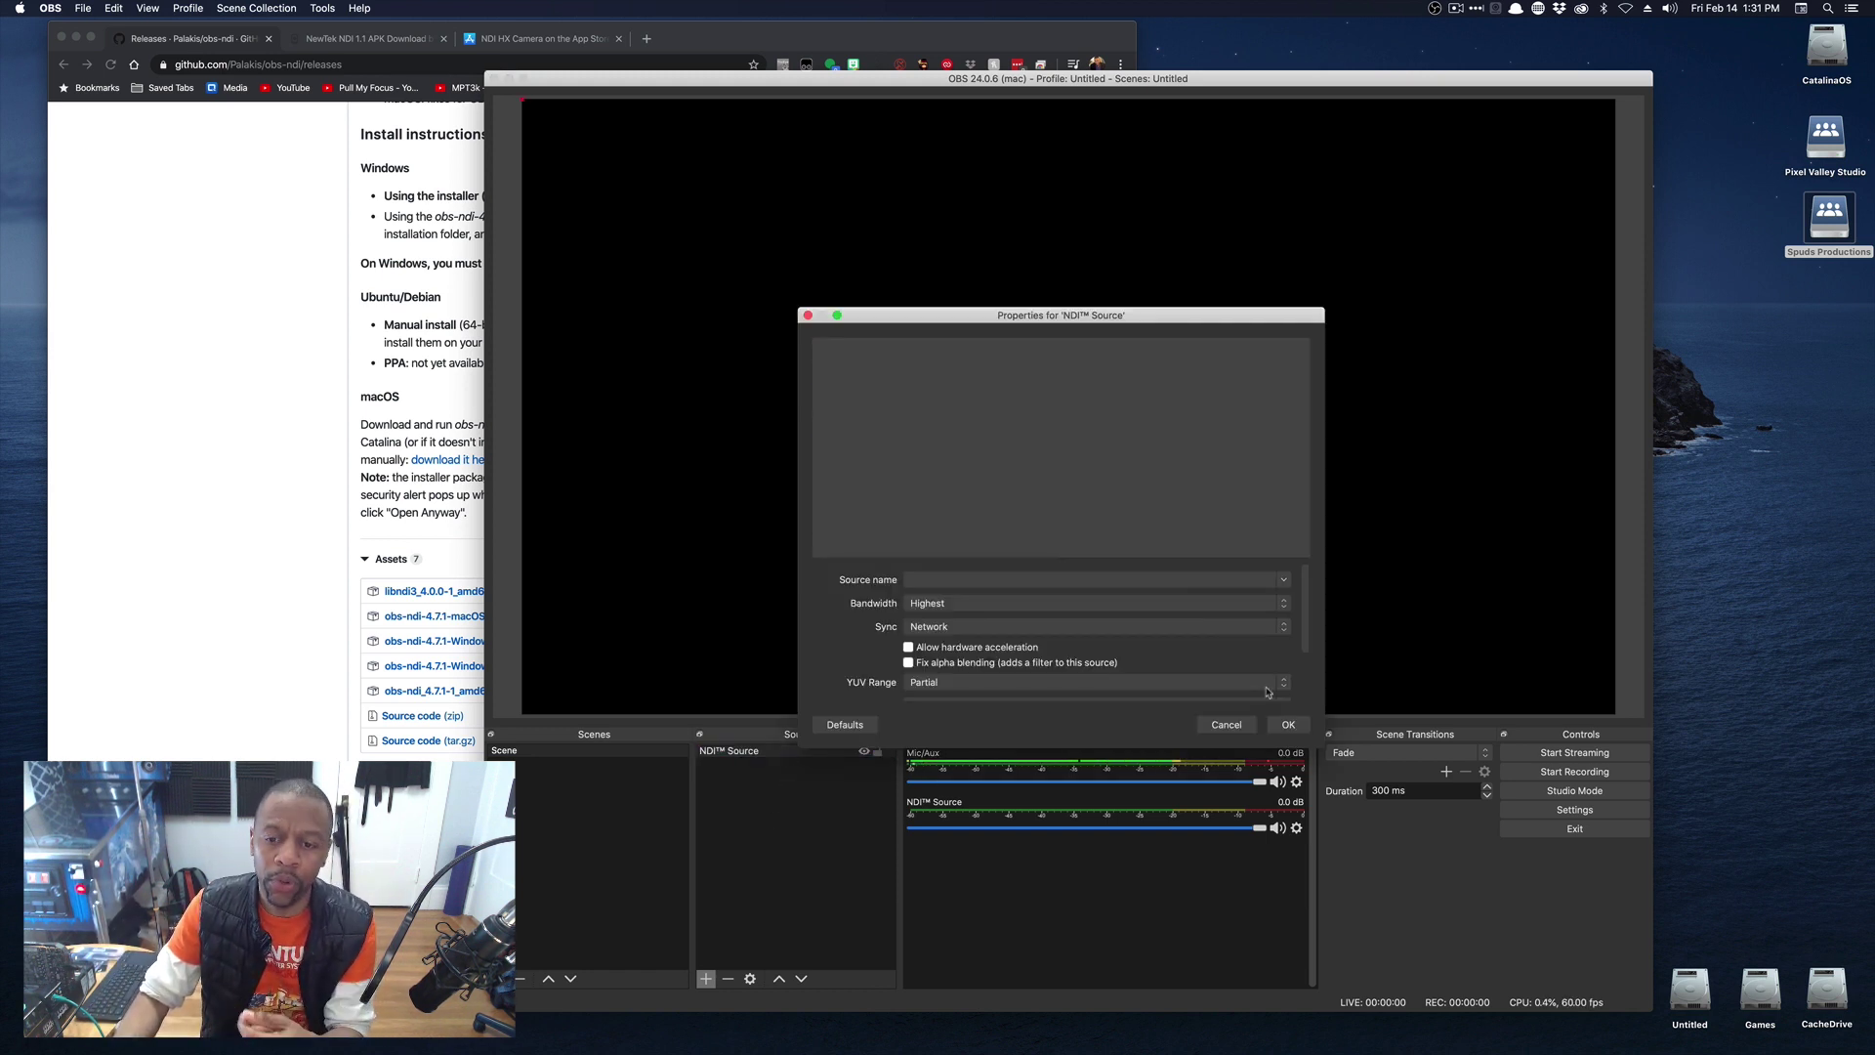
click(1226, 725)
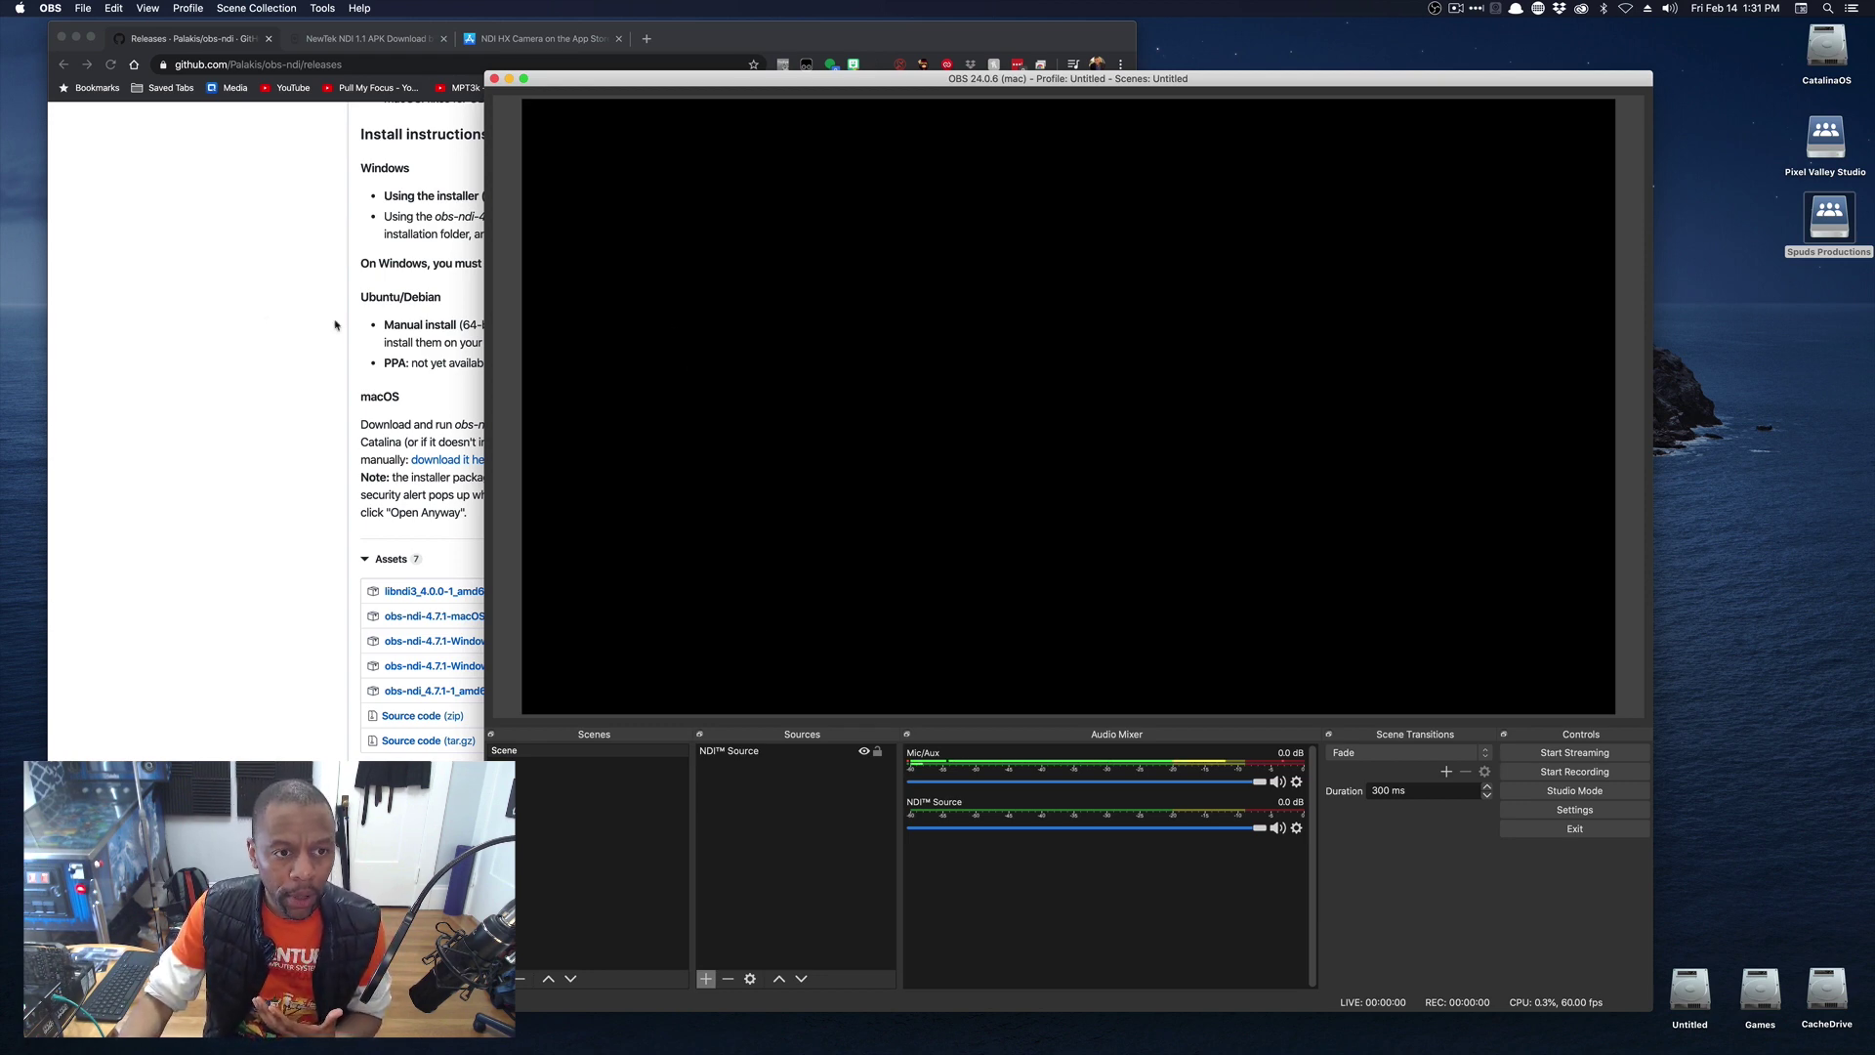
- Bring Chrome forward on the android-apk.org NewTek NDI 1.1 APK download page
click(259, 318)
click(367, 38)
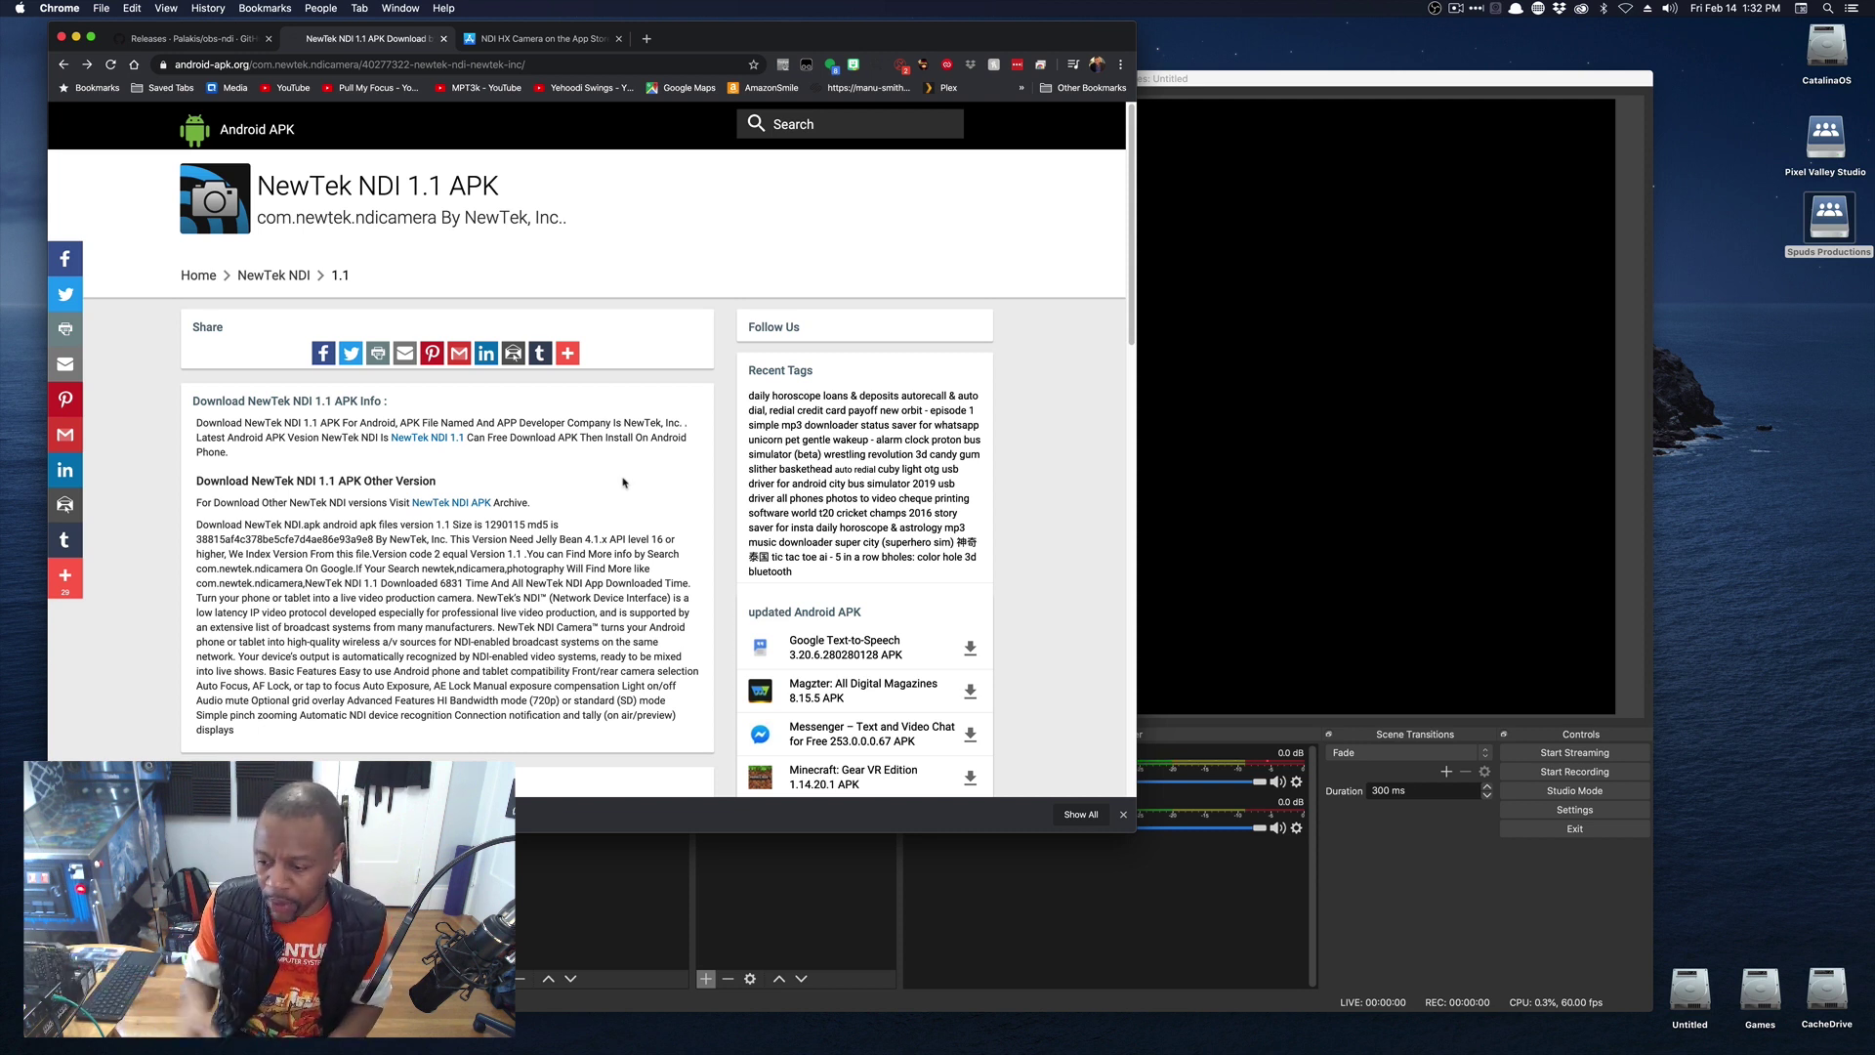
- Switch to the NDI HX Camera App Store tab showing the $19.99 iPhone/iPad app
click(557, 42)
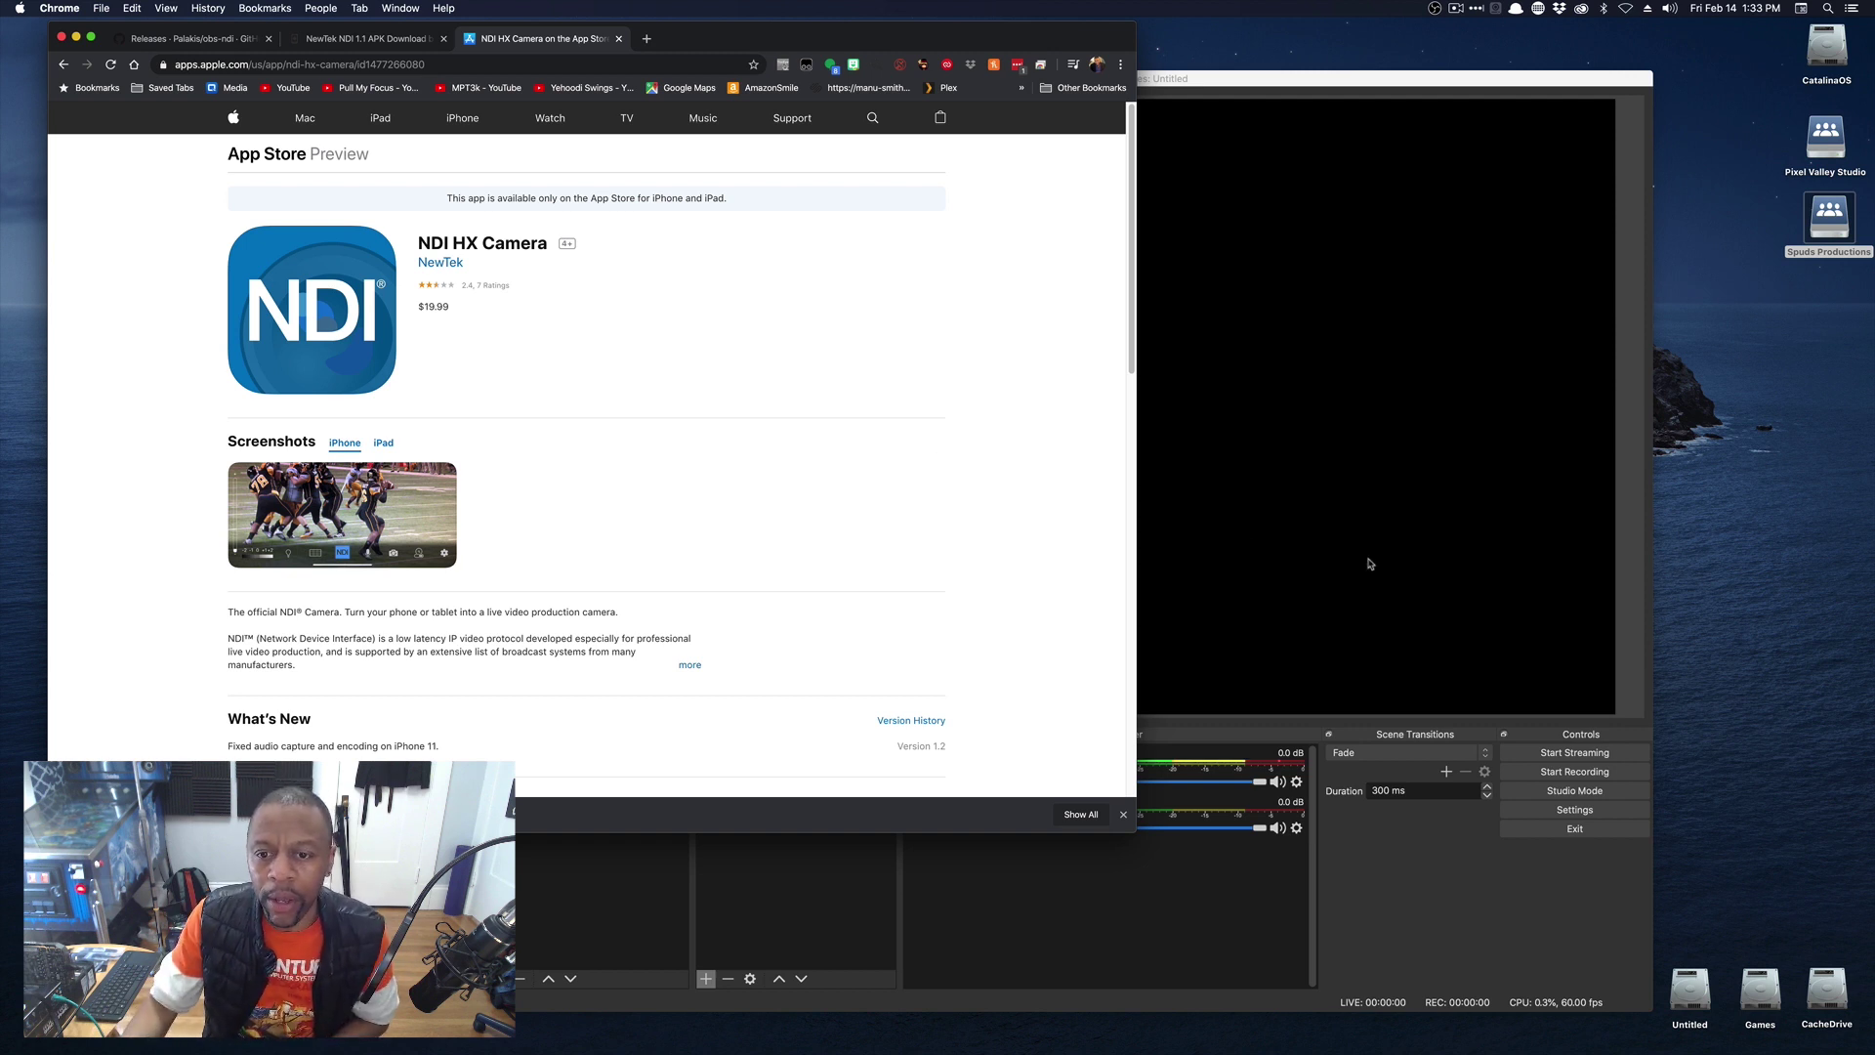
- Return to OBS Studio, with the NDI™ Source preview still black
click(1292, 525)
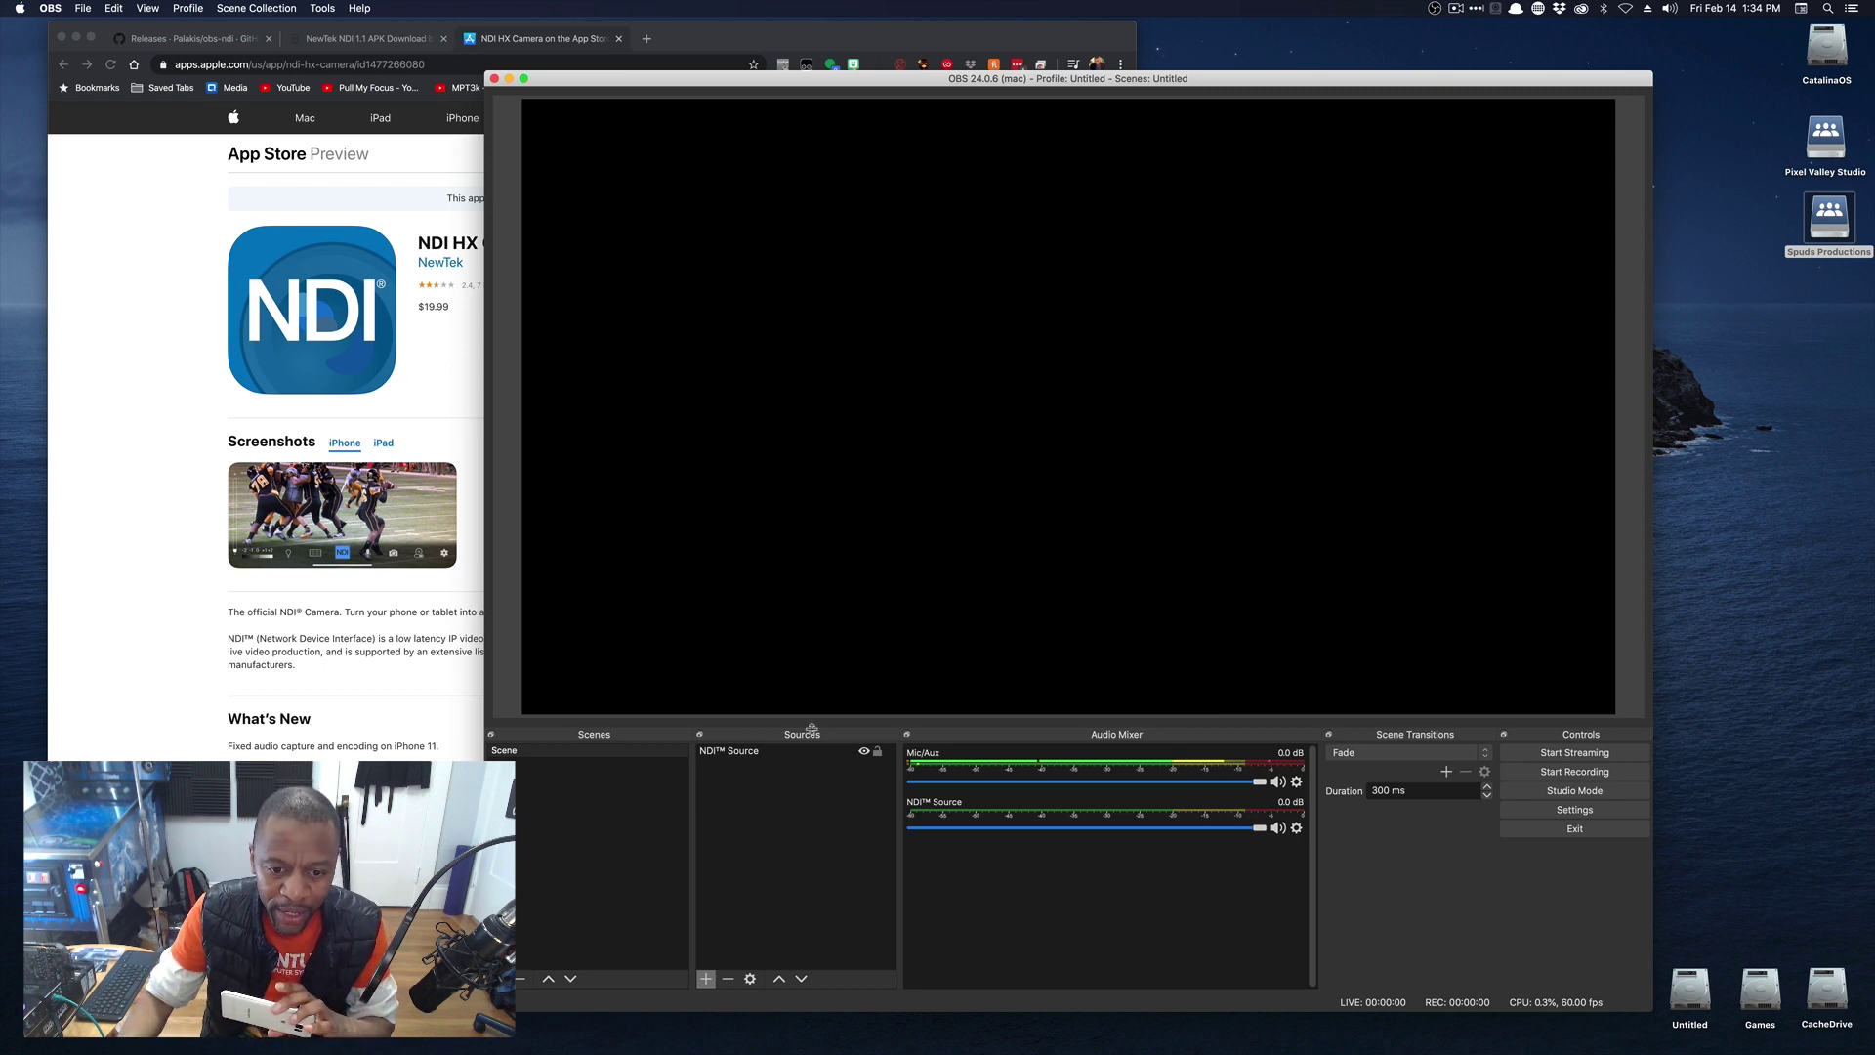
- Choose LOCALHOST (SAMSUNG-SM-N920A) as the NDI™ Source's source name
double_click(791, 754)
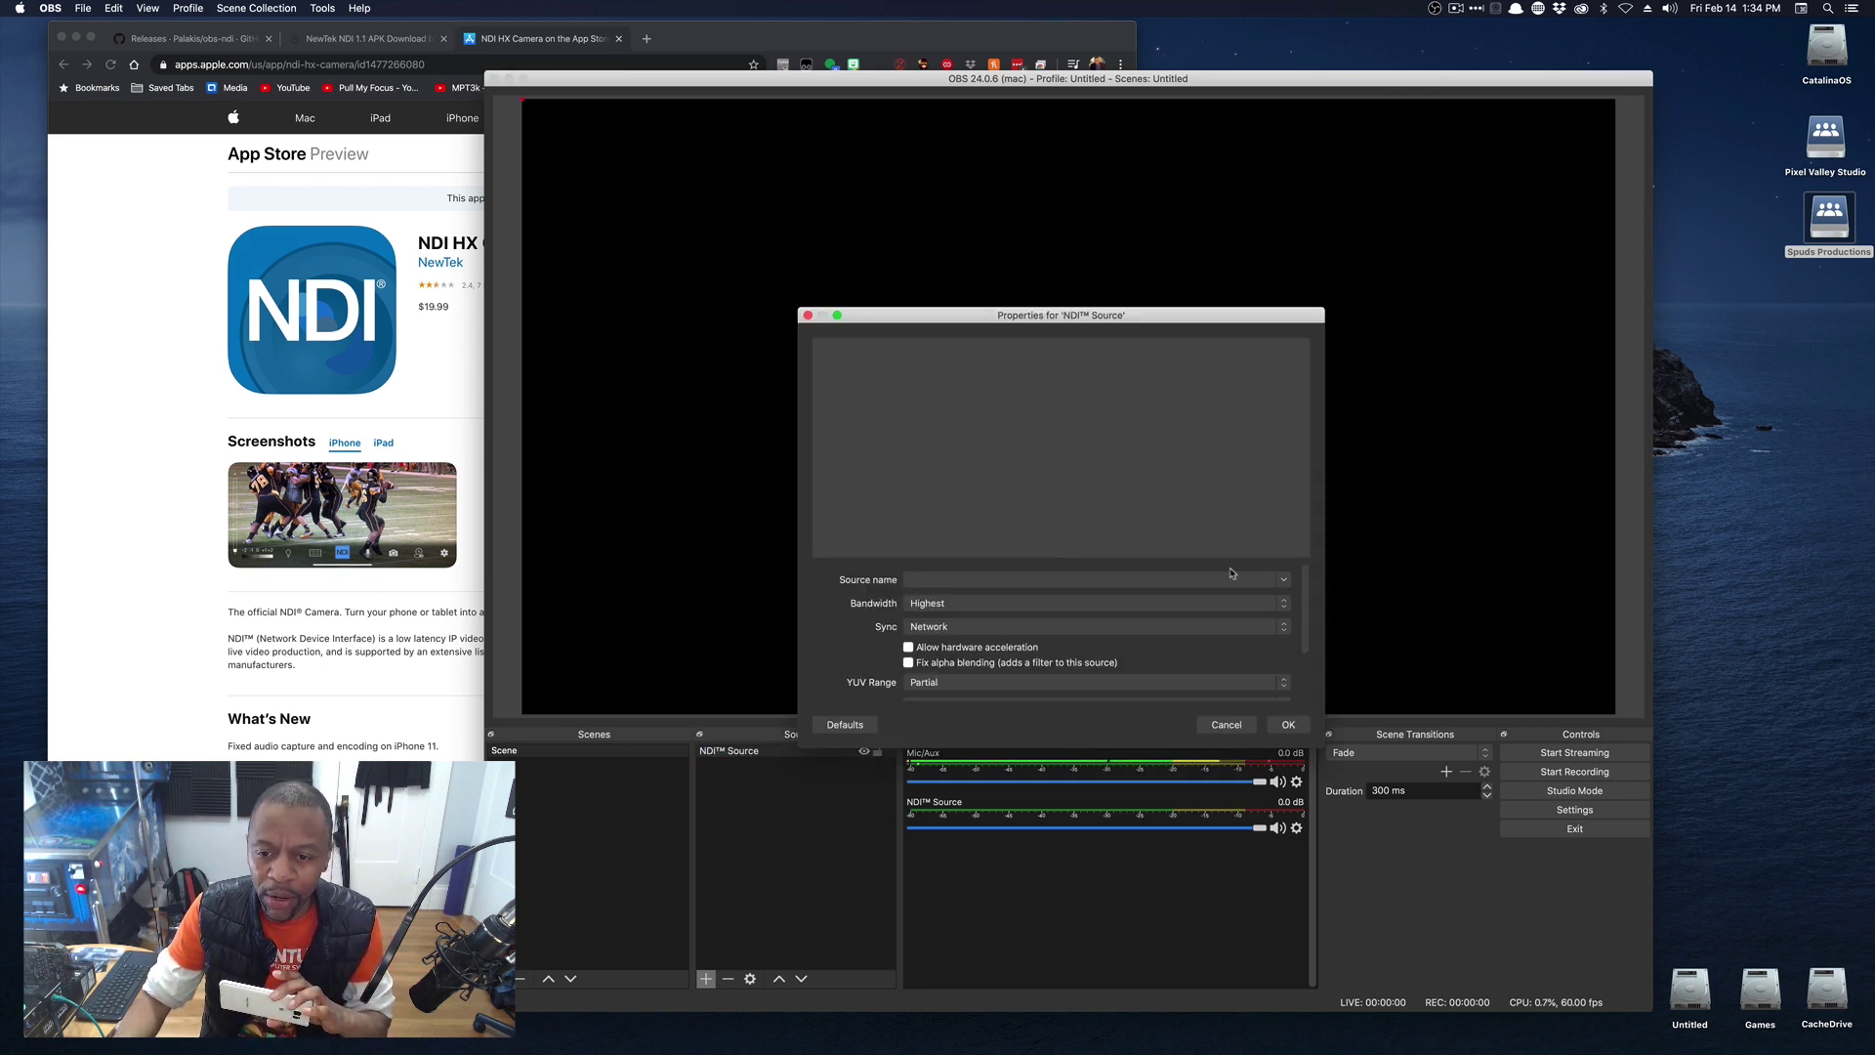
click(1284, 581)
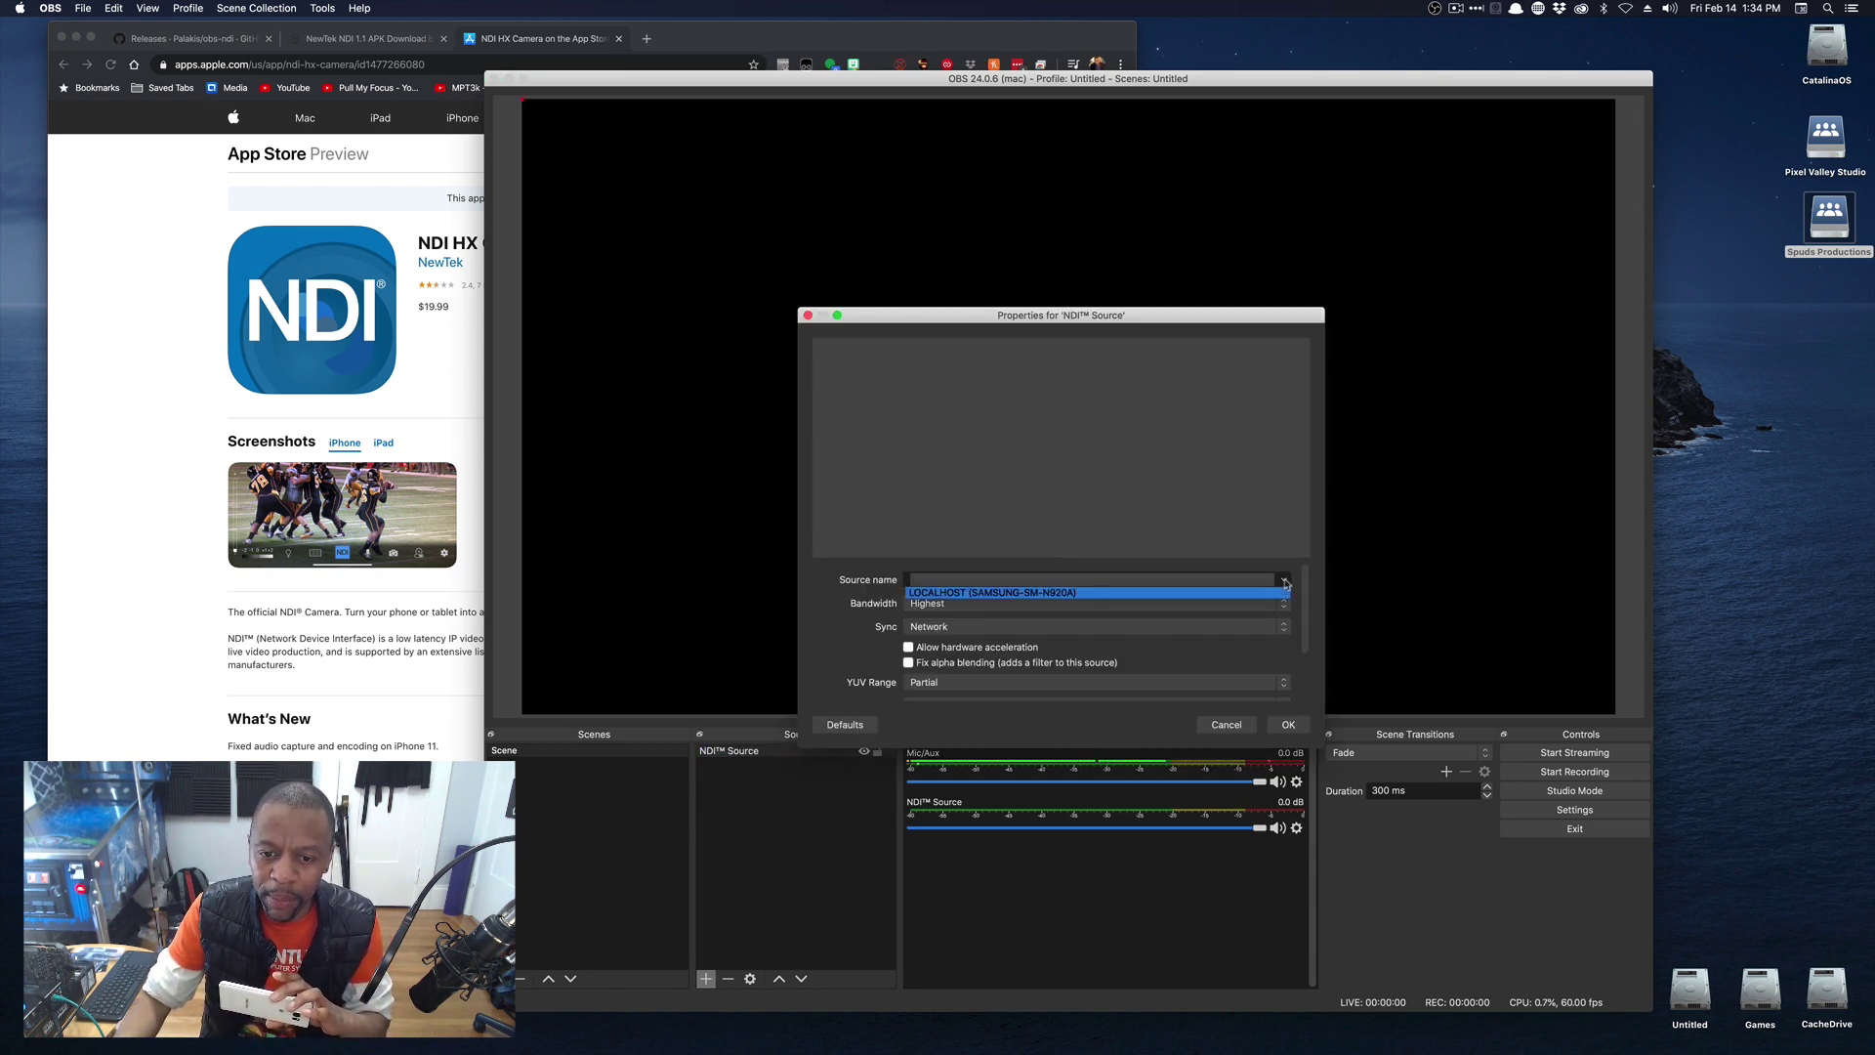
click(998, 593)
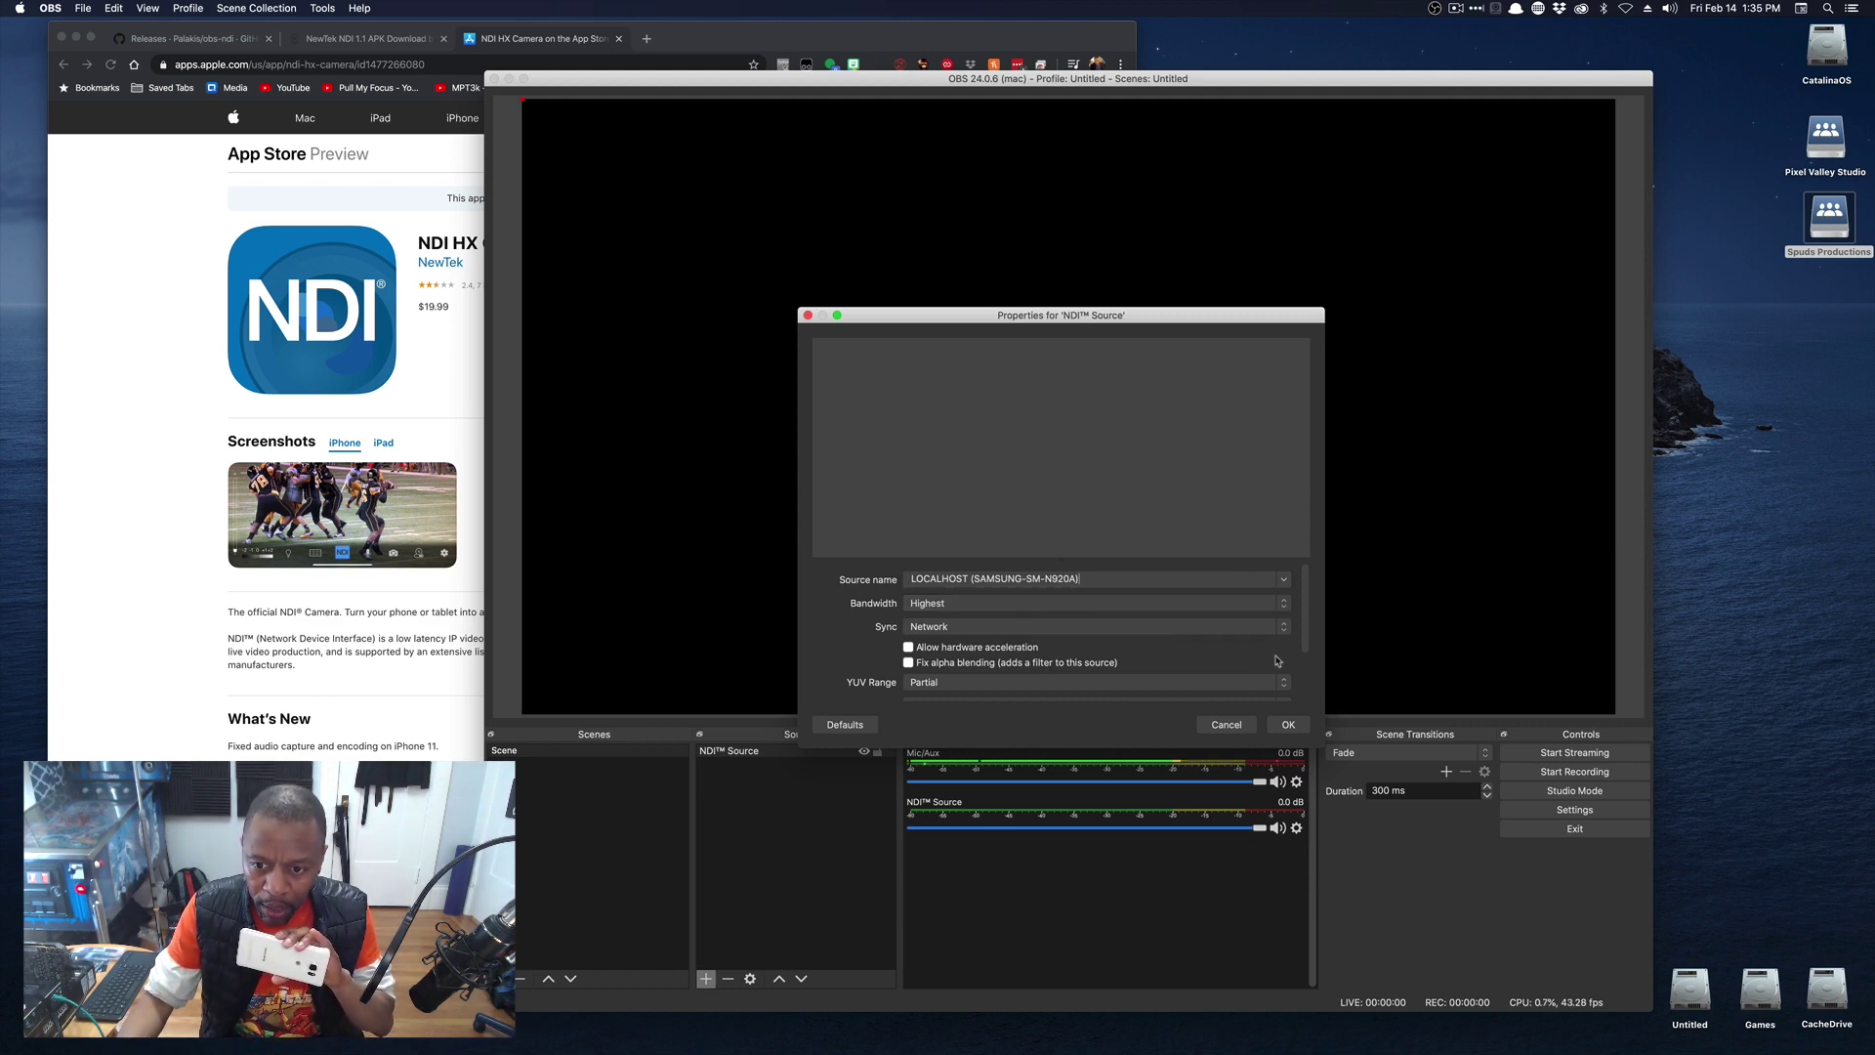
- Apply the NDI™ Source with Normal (safe) latency and drag the live feed toward the canvas centre
drag(1305, 642, 1318, 697)
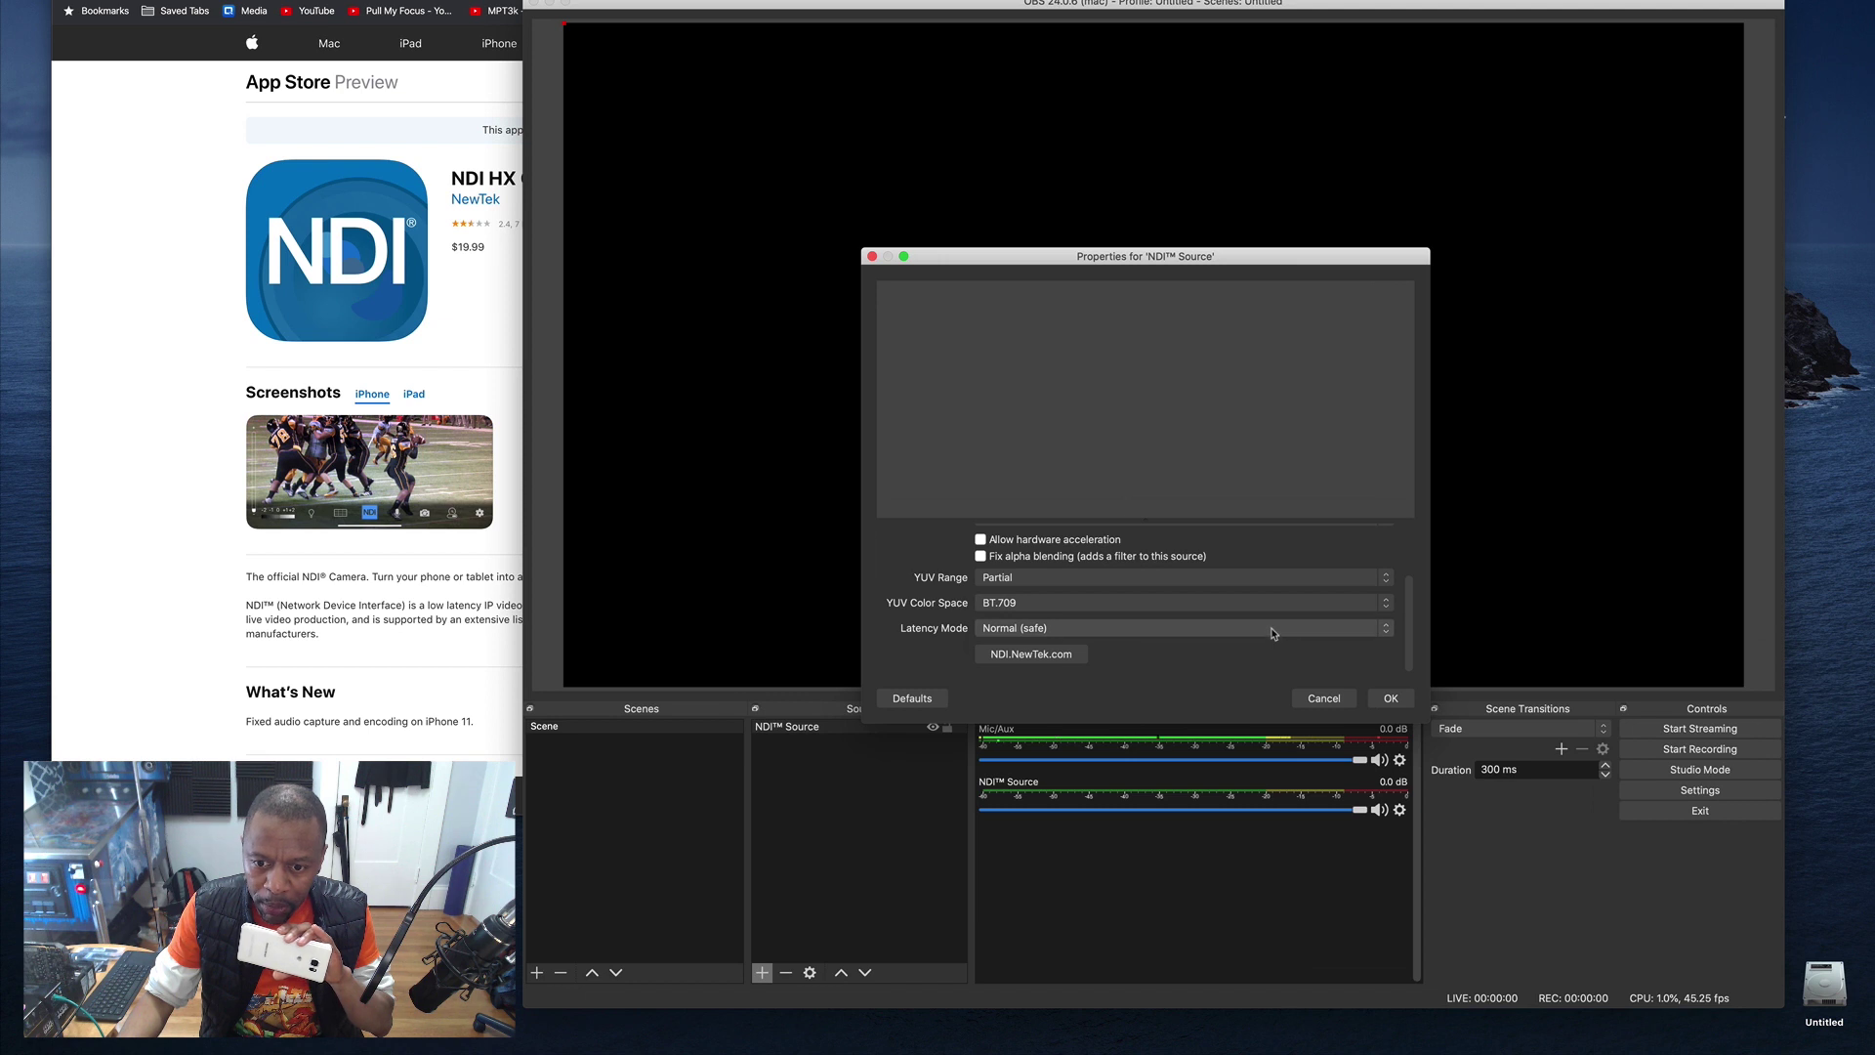
click(1180, 664)
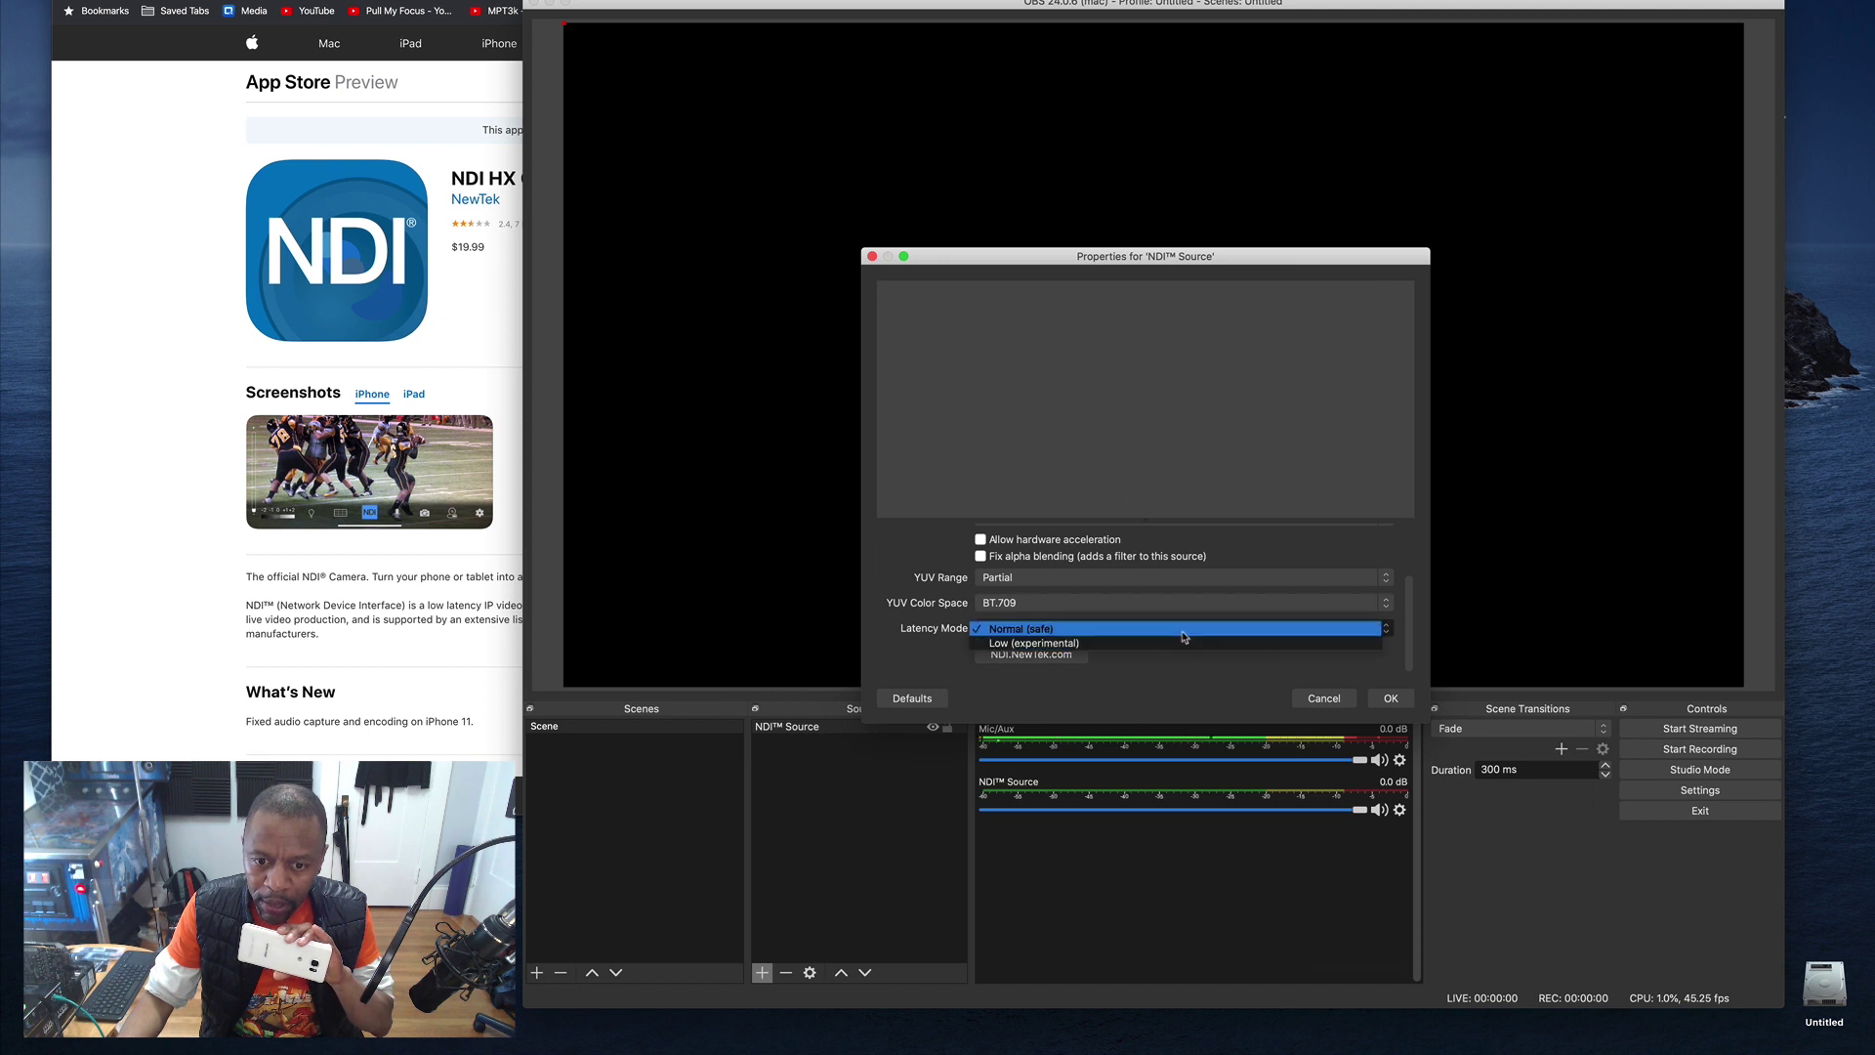
click(1097, 667)
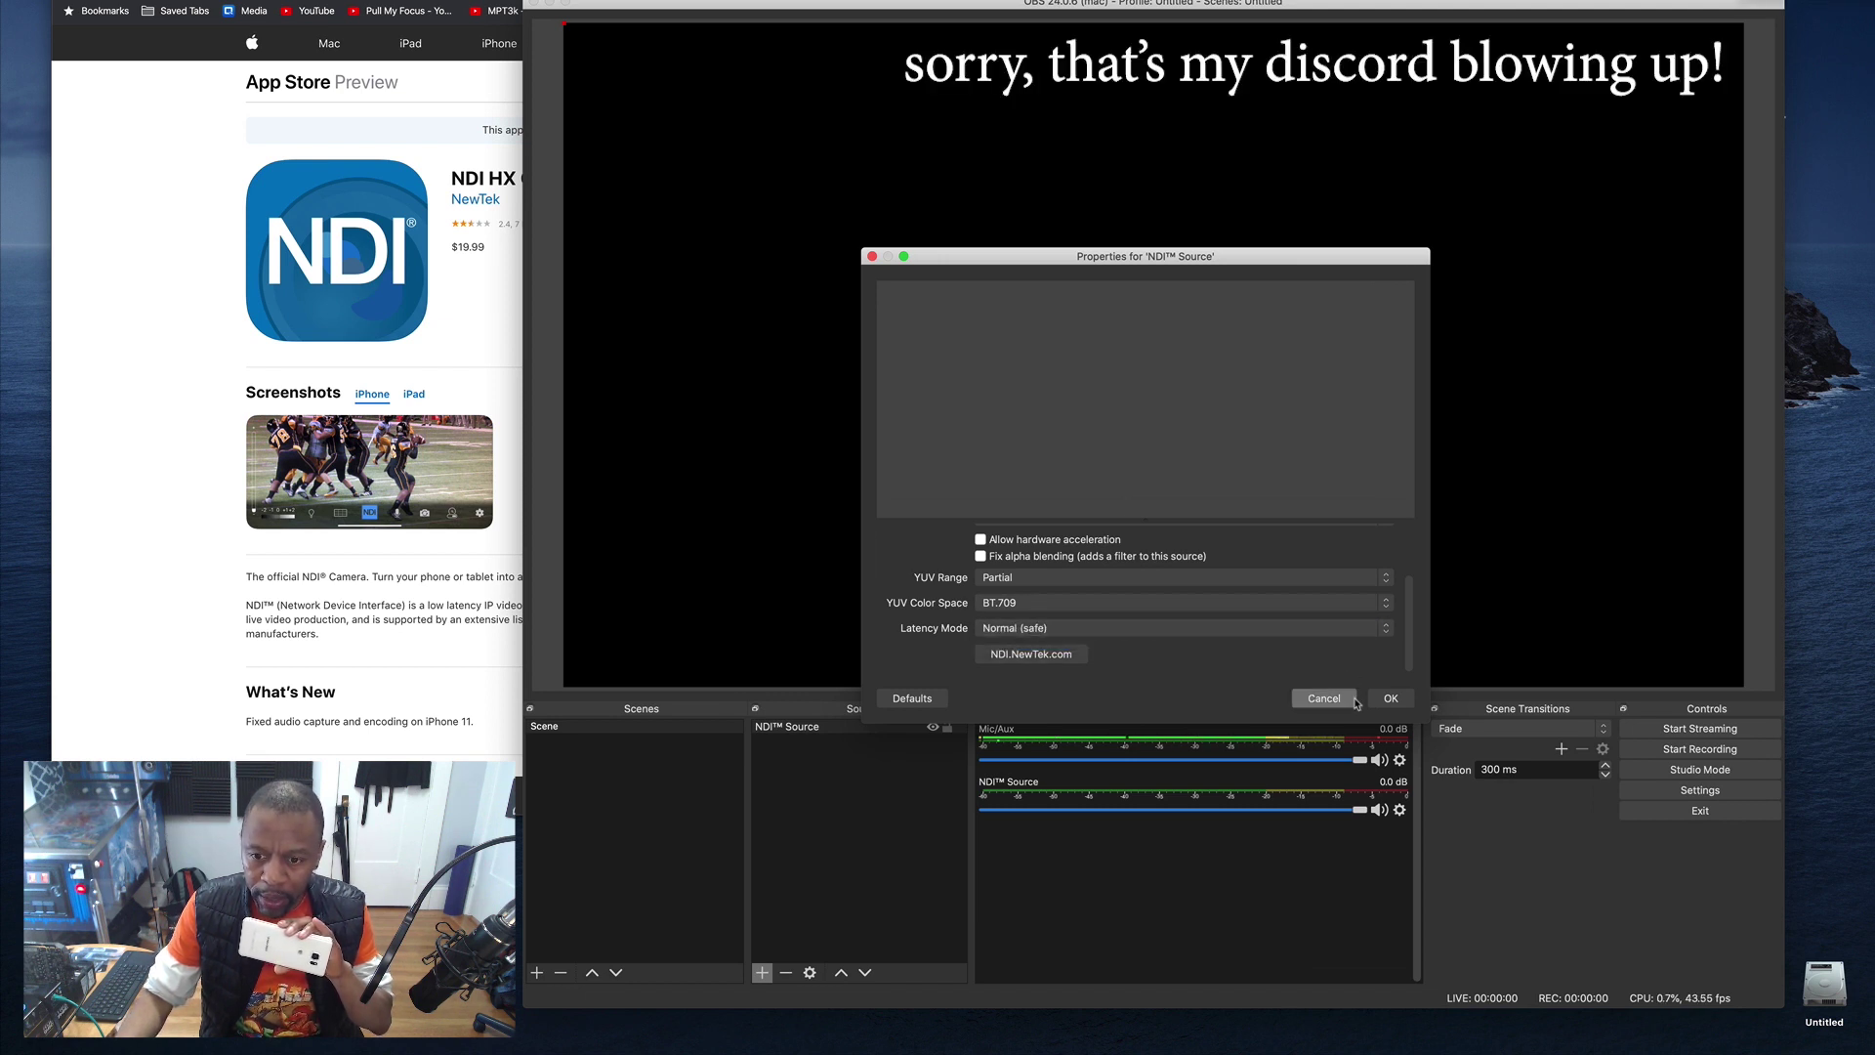
click(1392, 699)
drag(788, 147, 1101, 271)
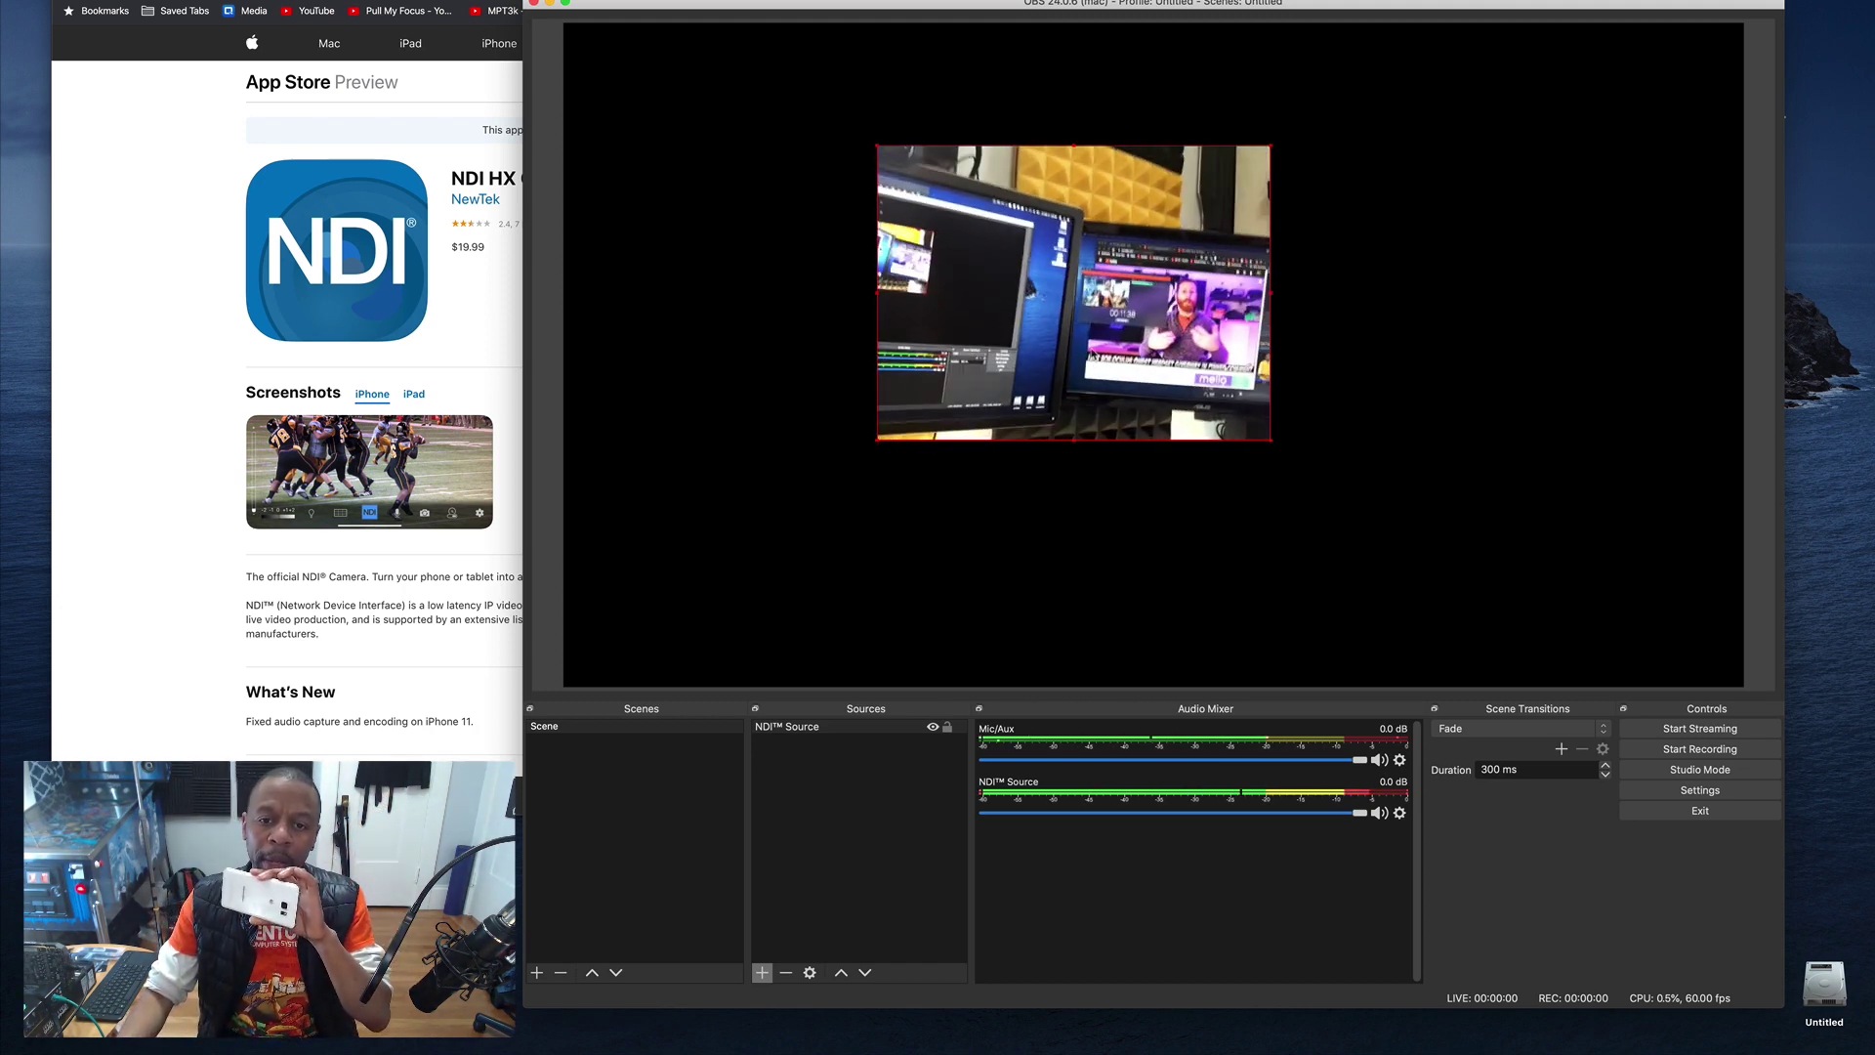
- Enlarge the live NDI™ camera feed to roughly twice its size with a Transform option
right_click(1096, 293)
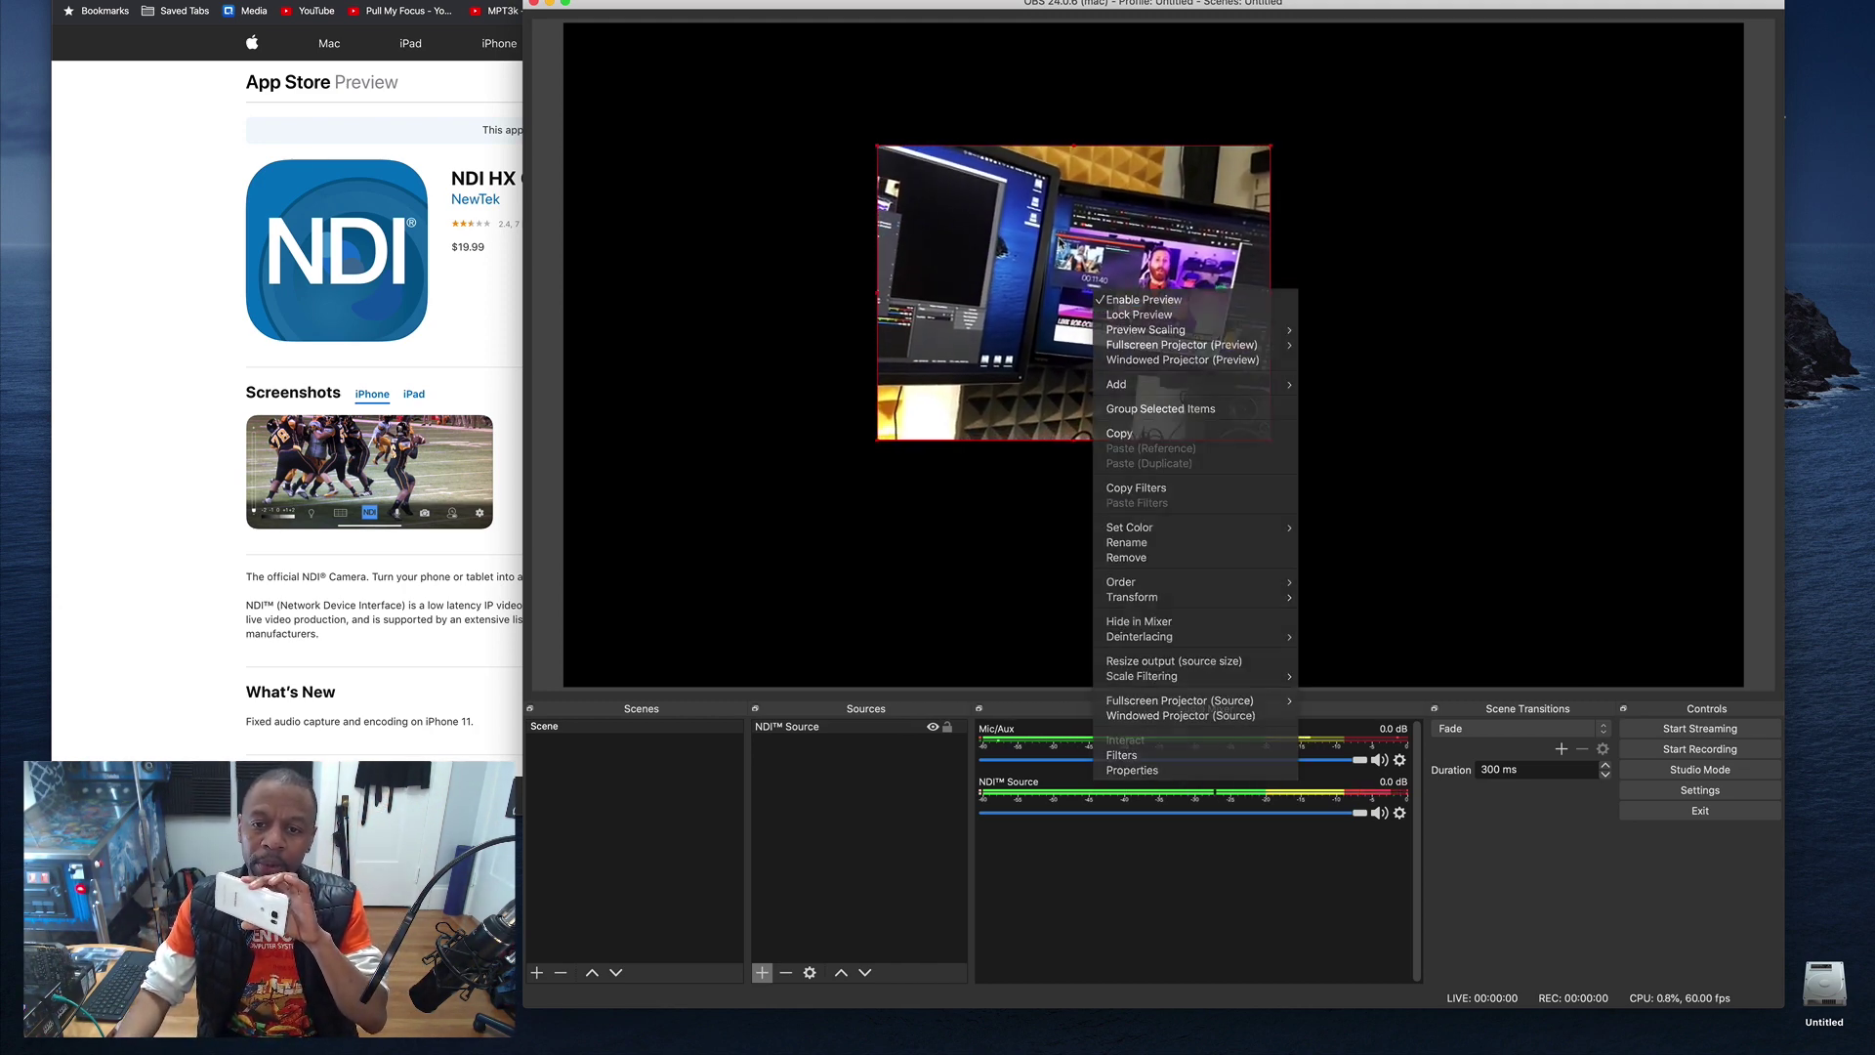
click(1072, 279)
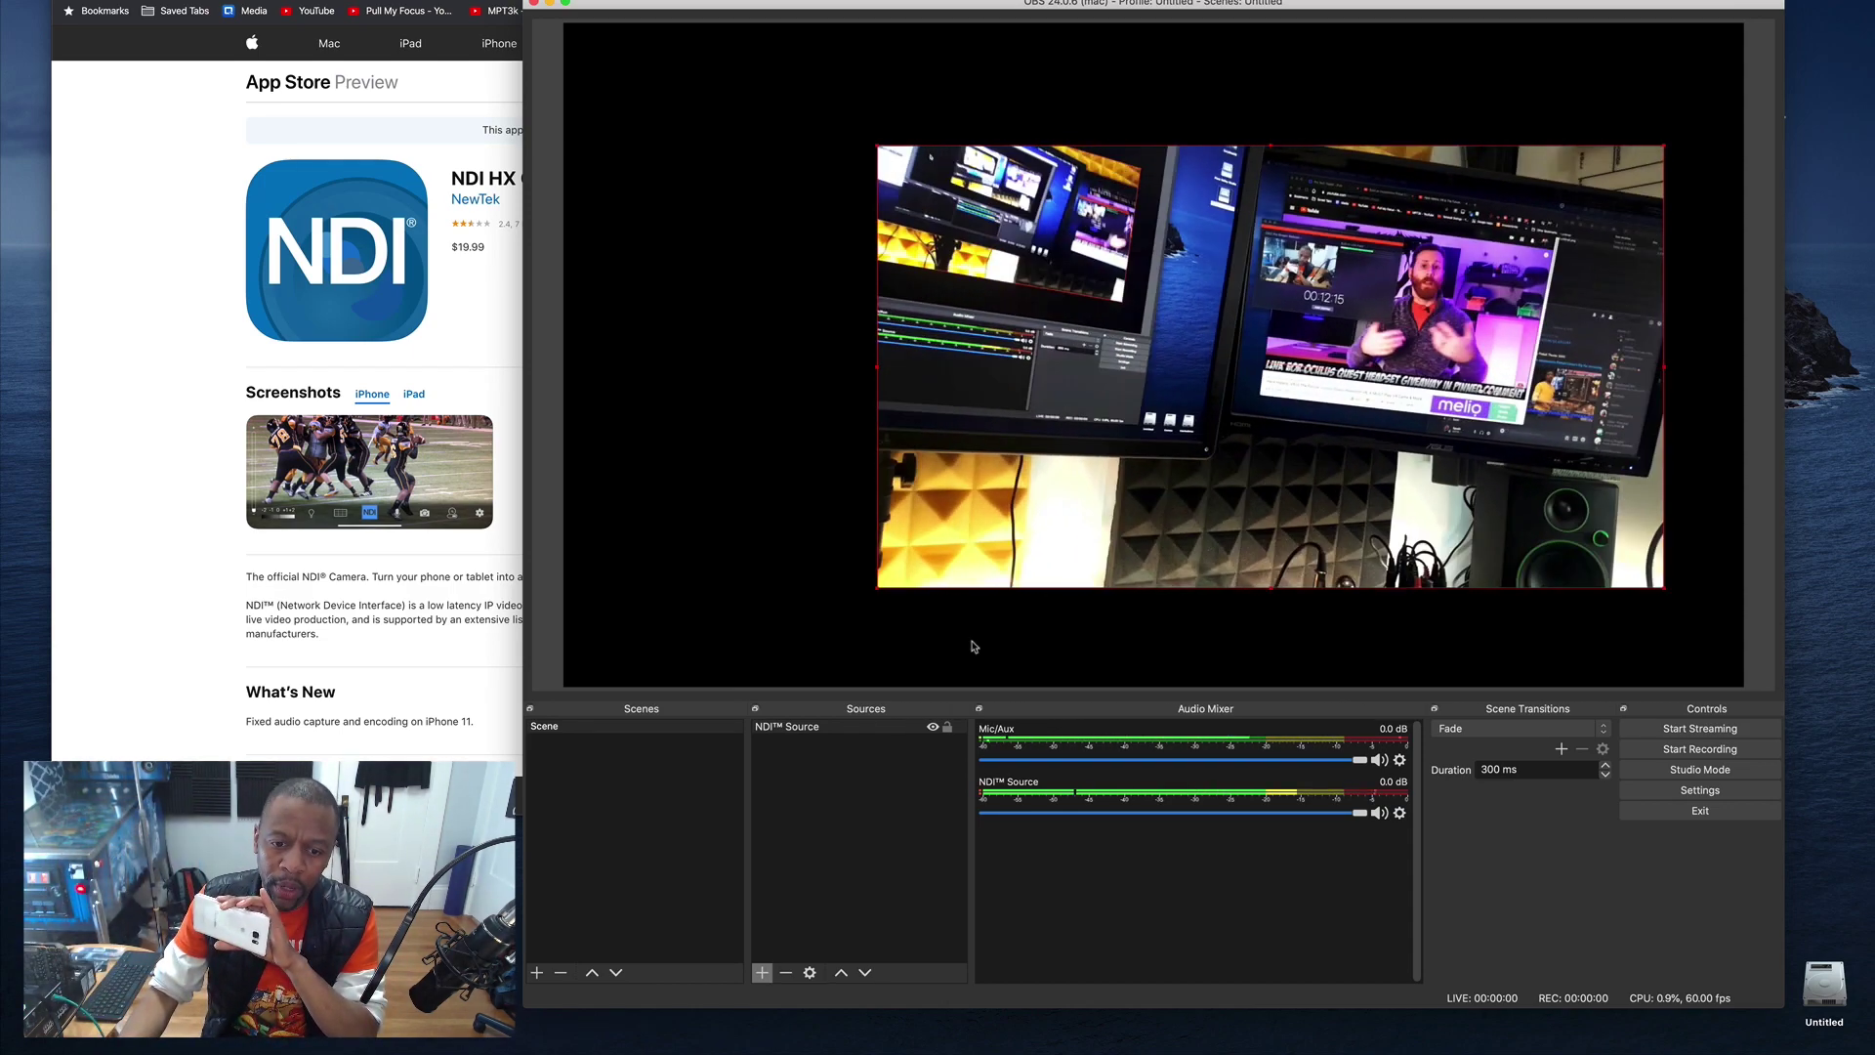
- Change the NDI™ Source's Latency Mode to Low (experimental) and apply it
double_click(787, 727)
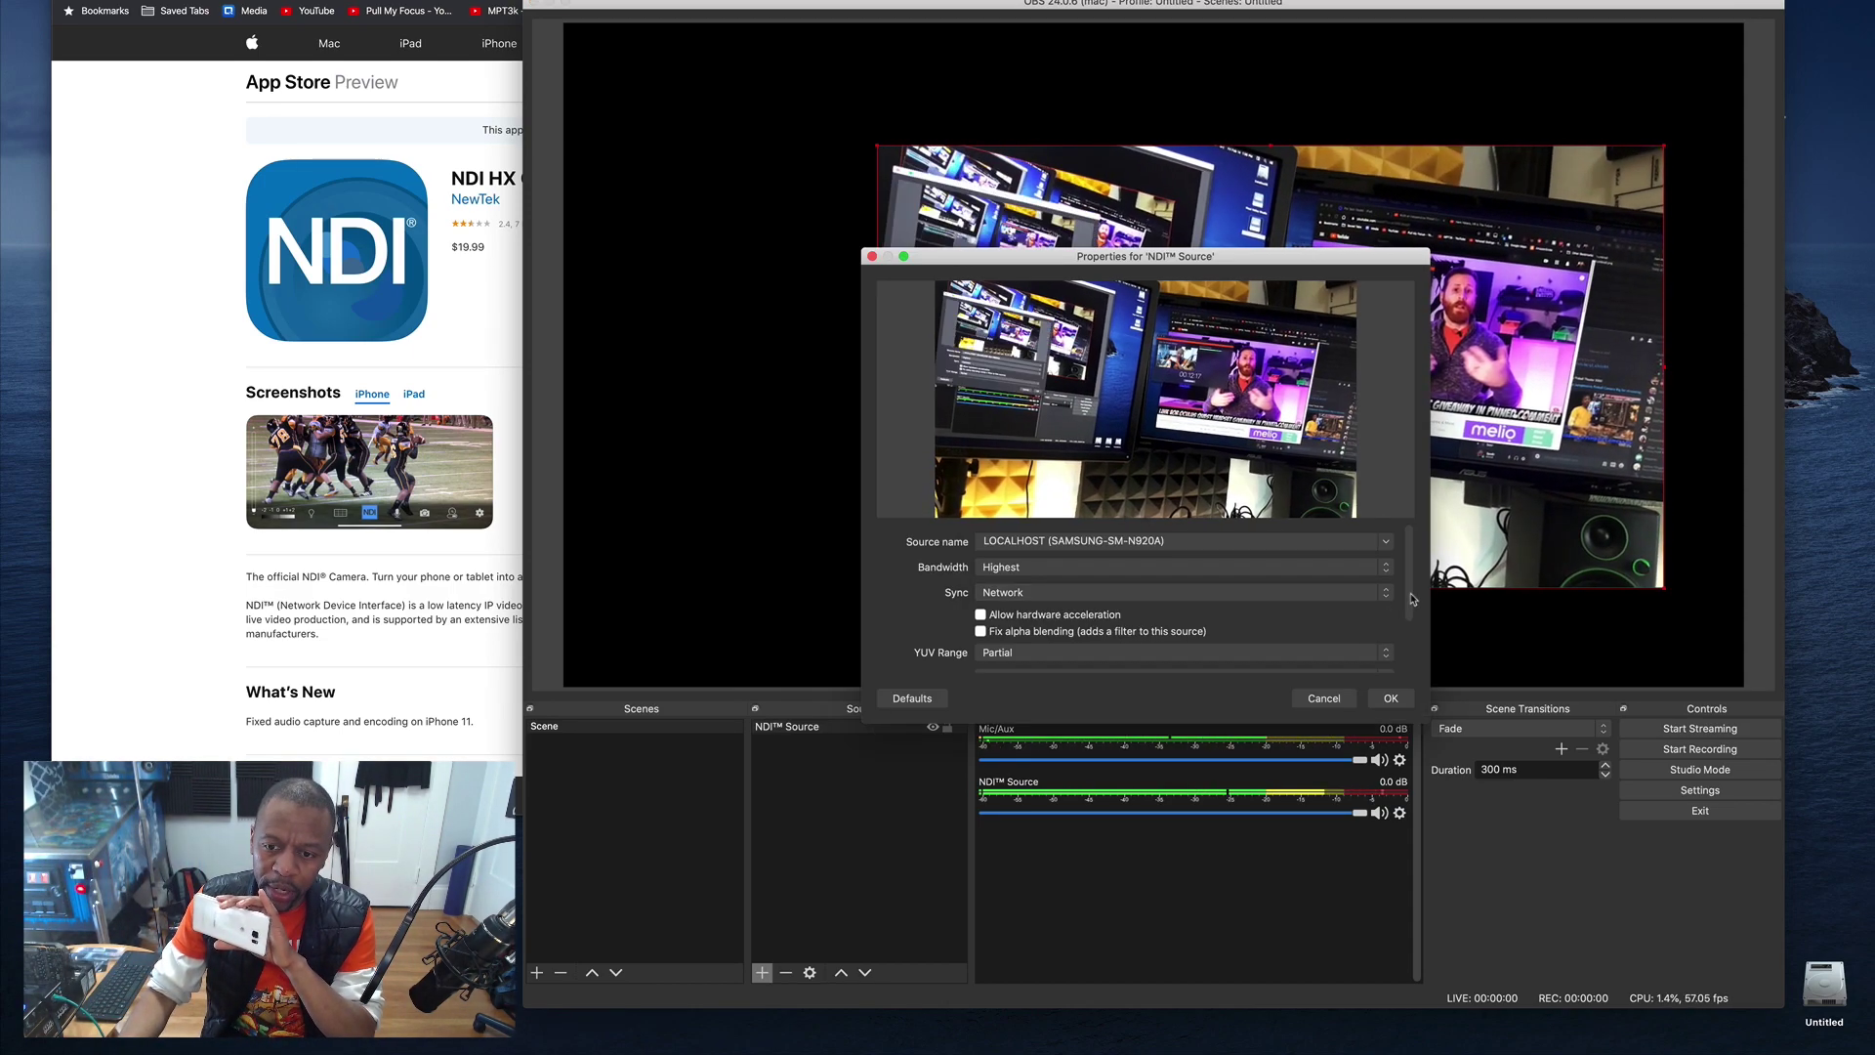
scroll(1351, 593, down, 3)
click(1149, 628)
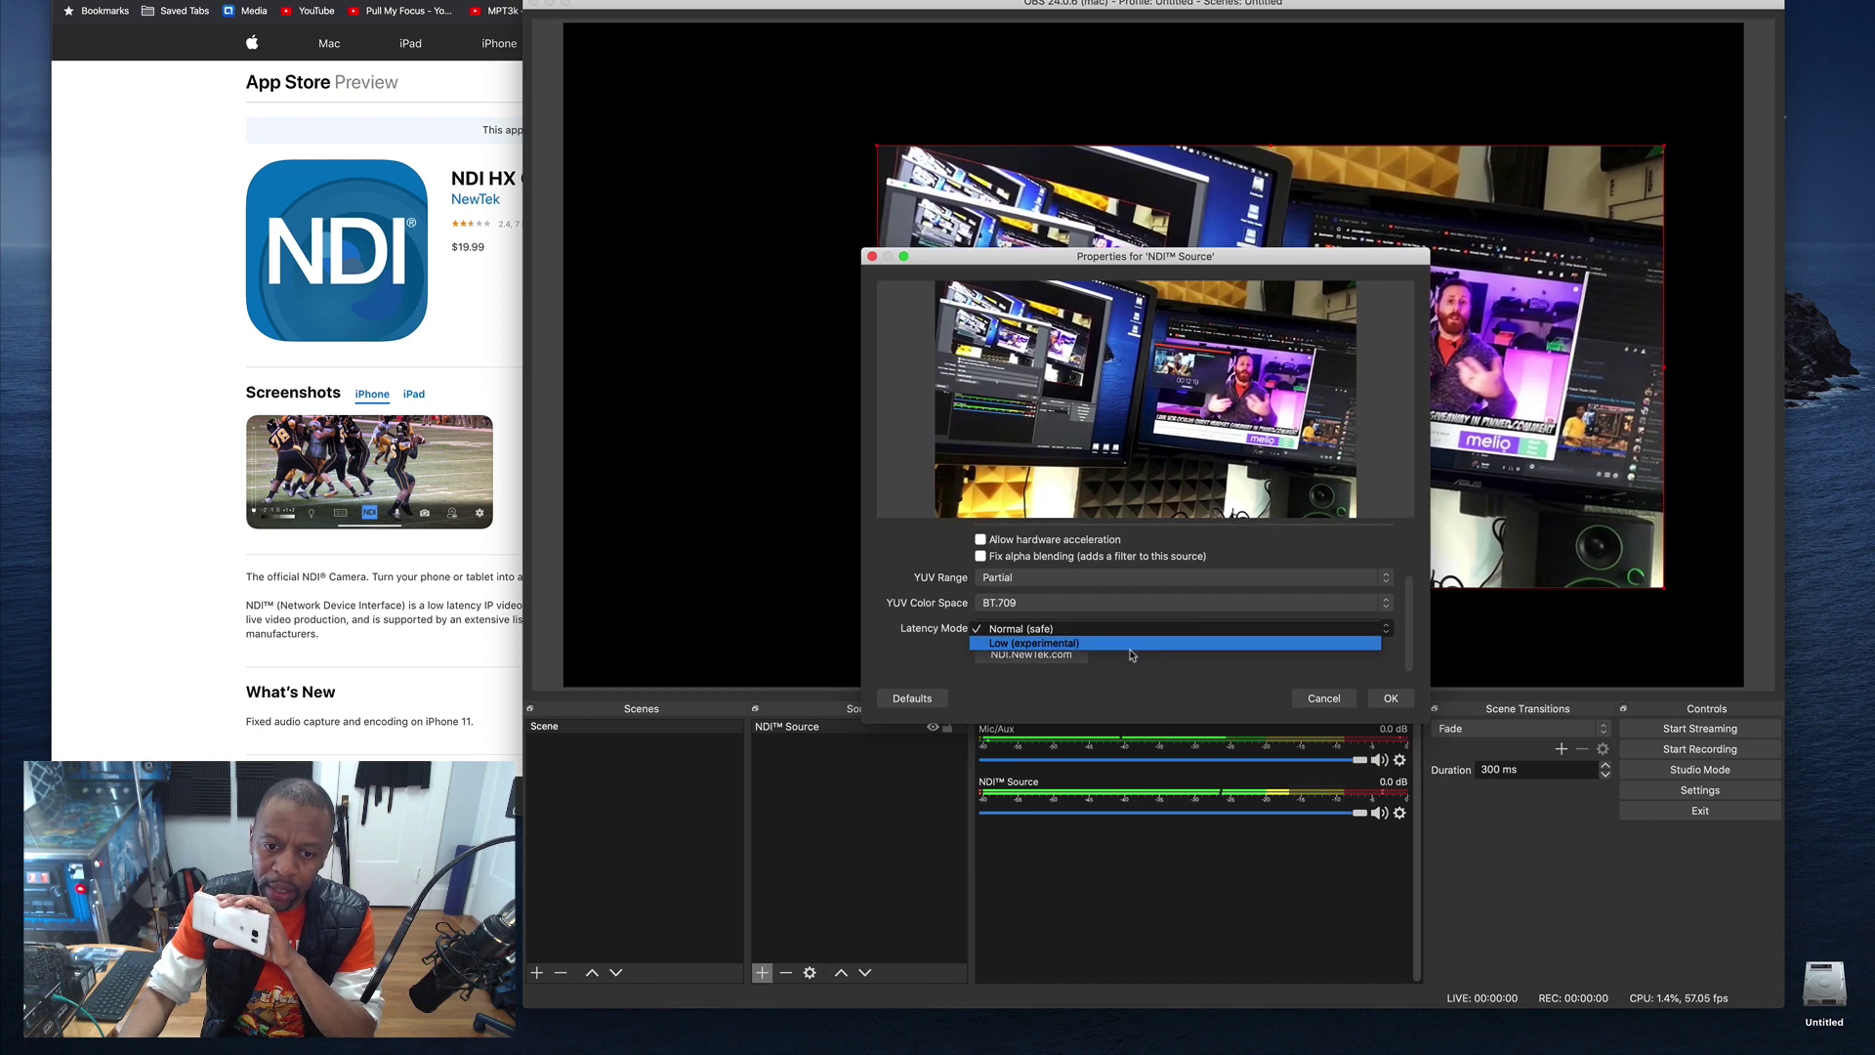
click(1149, 642)
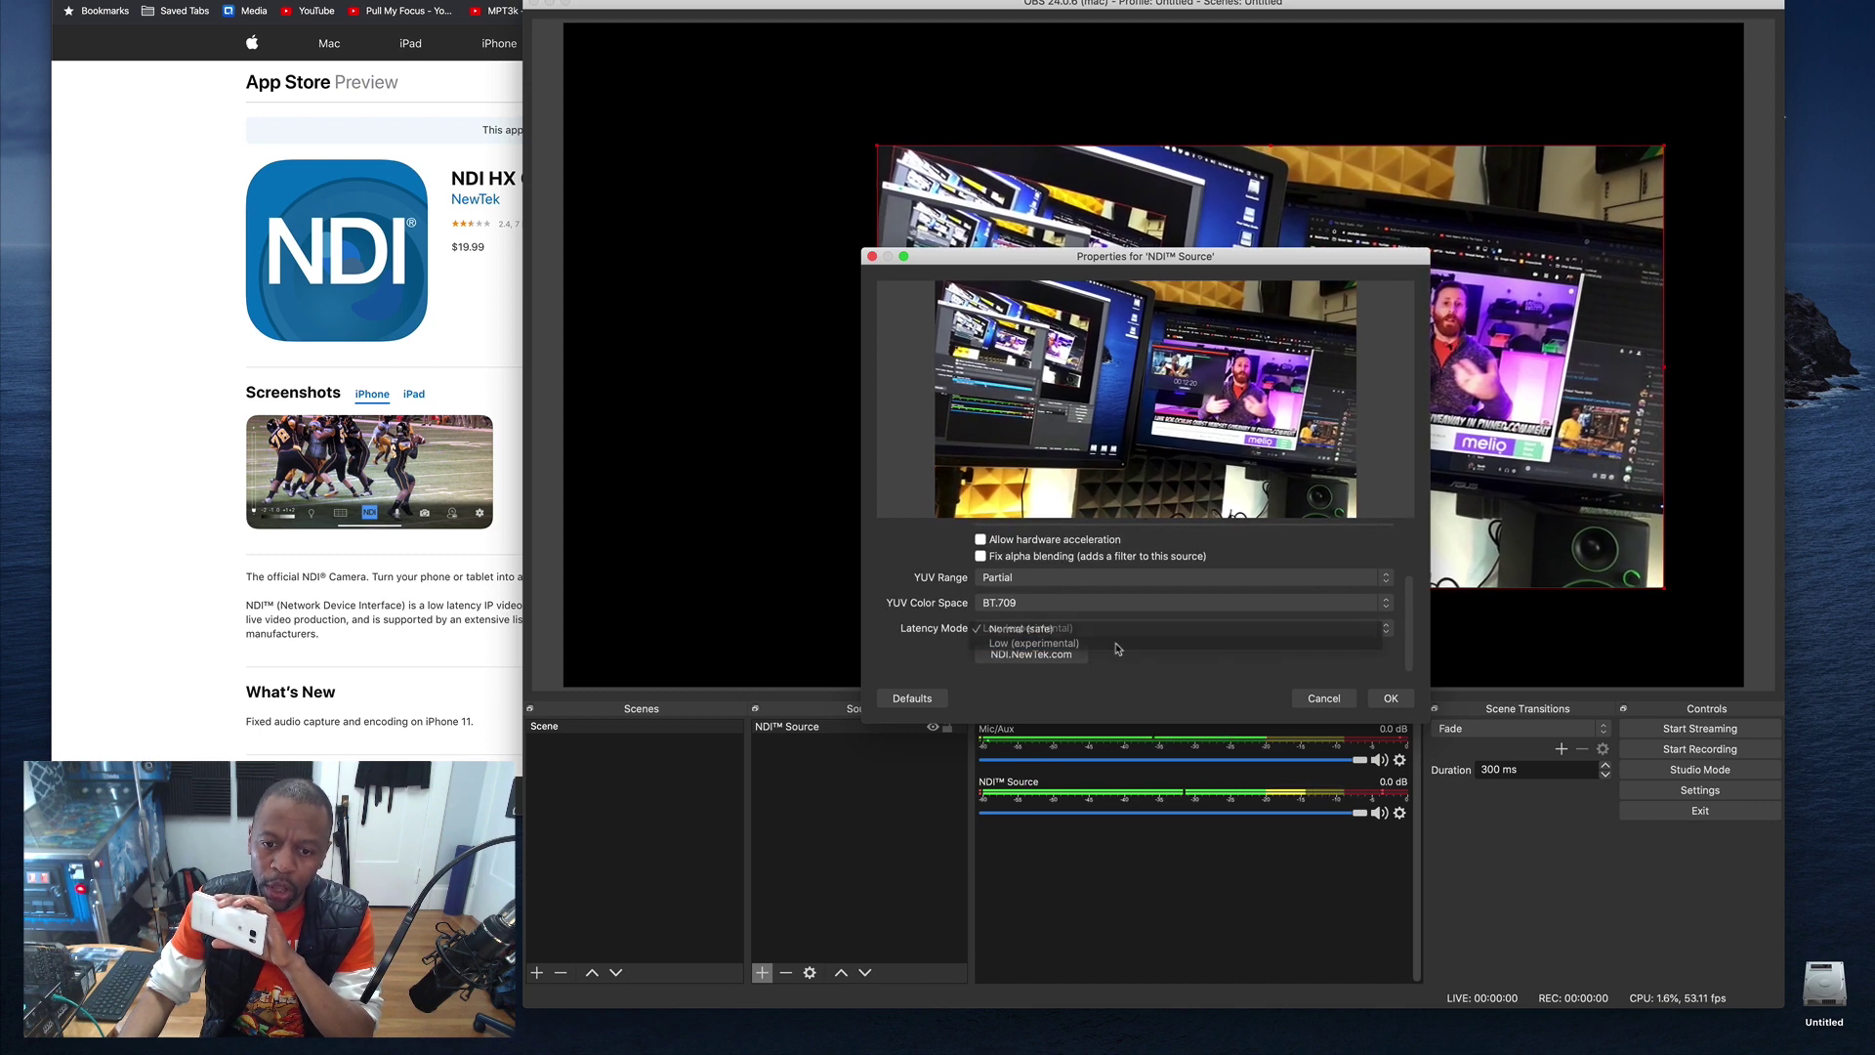
click(1391, 699)
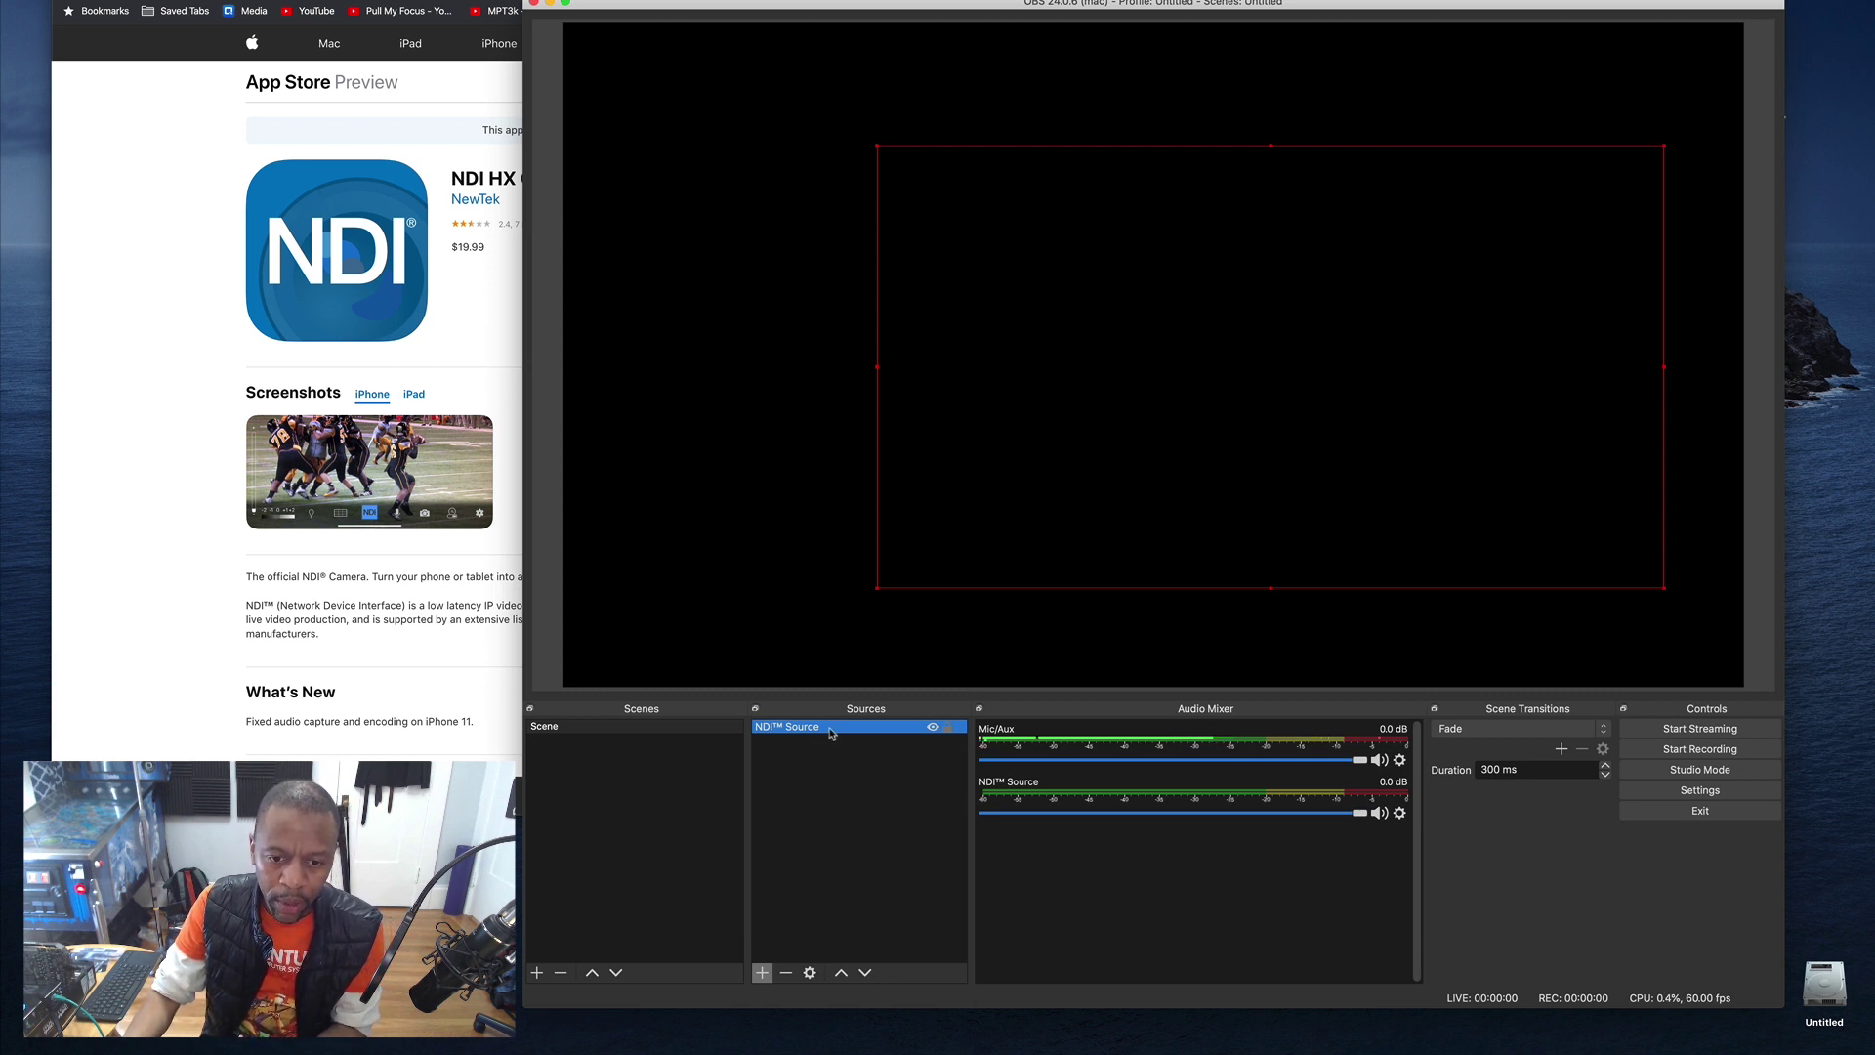
- Set the NDI™ Source's source name to the iPhone's NDI HX Camera feed and confirm
double_click(831, 729)
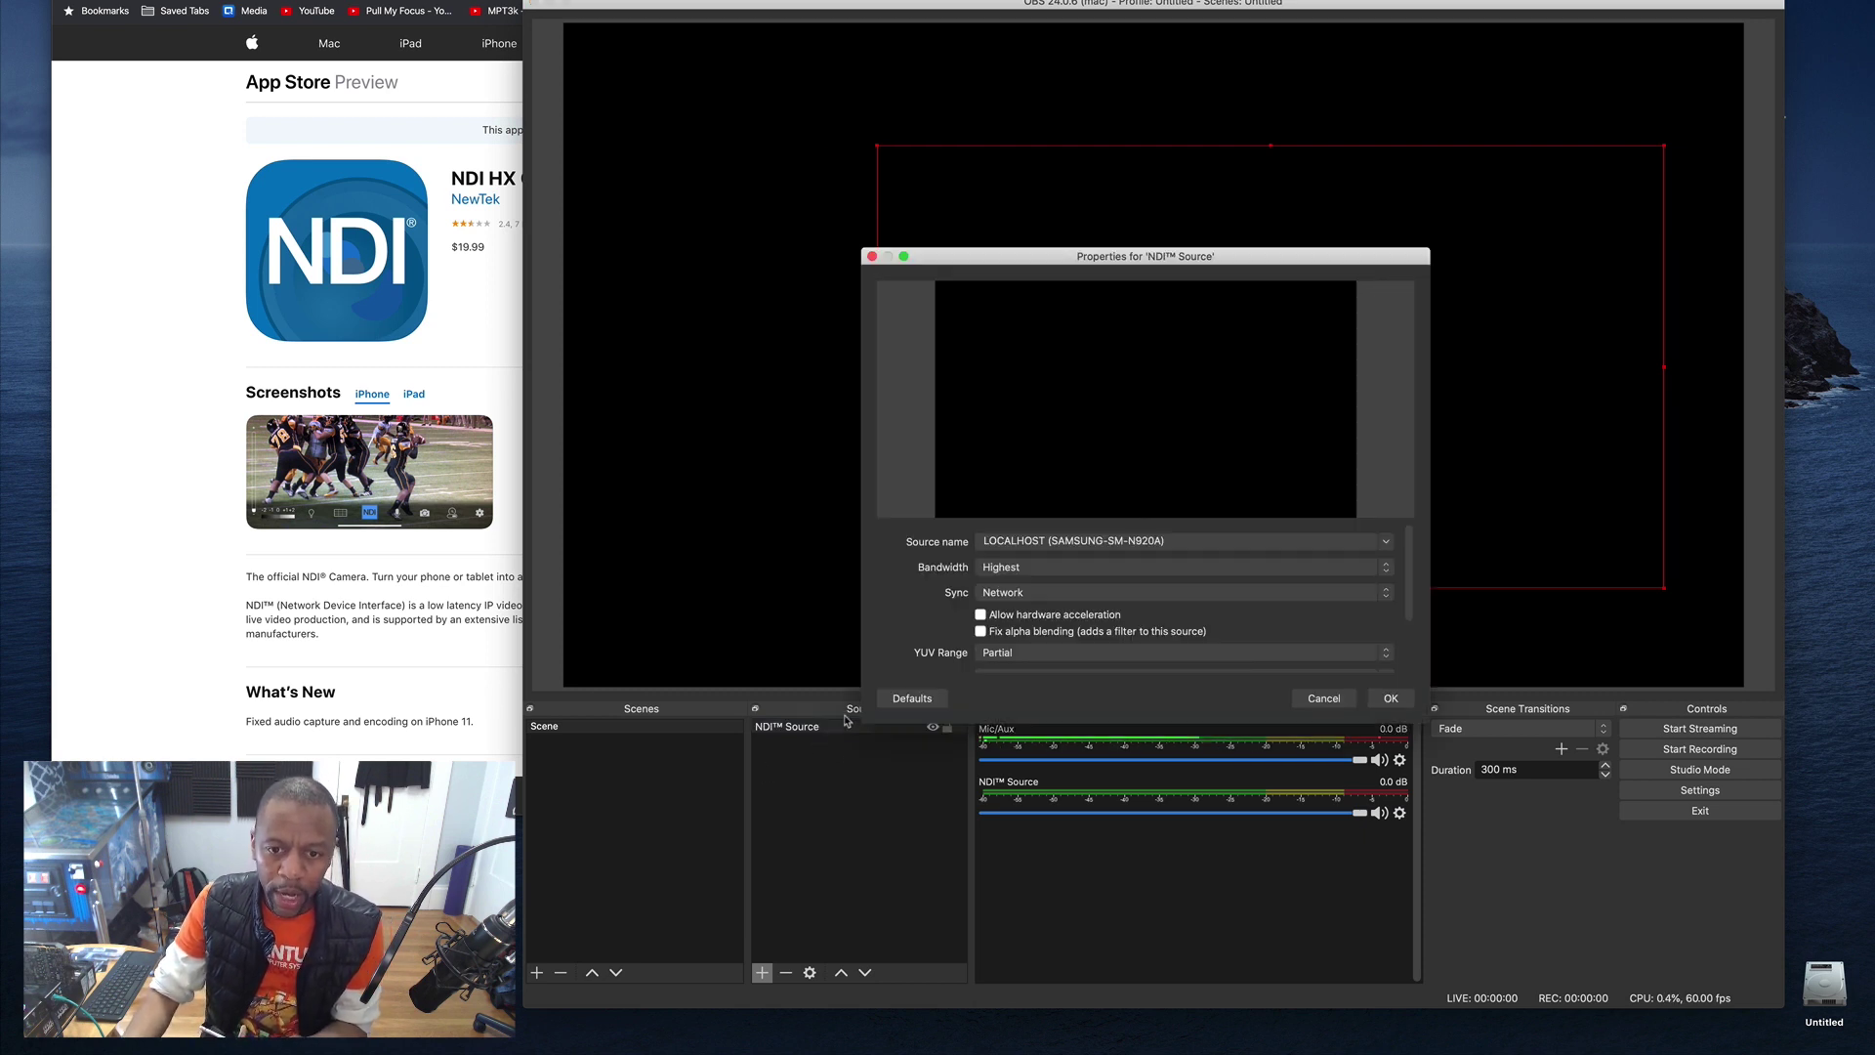
click(1388, 546)
click(1182, 557)
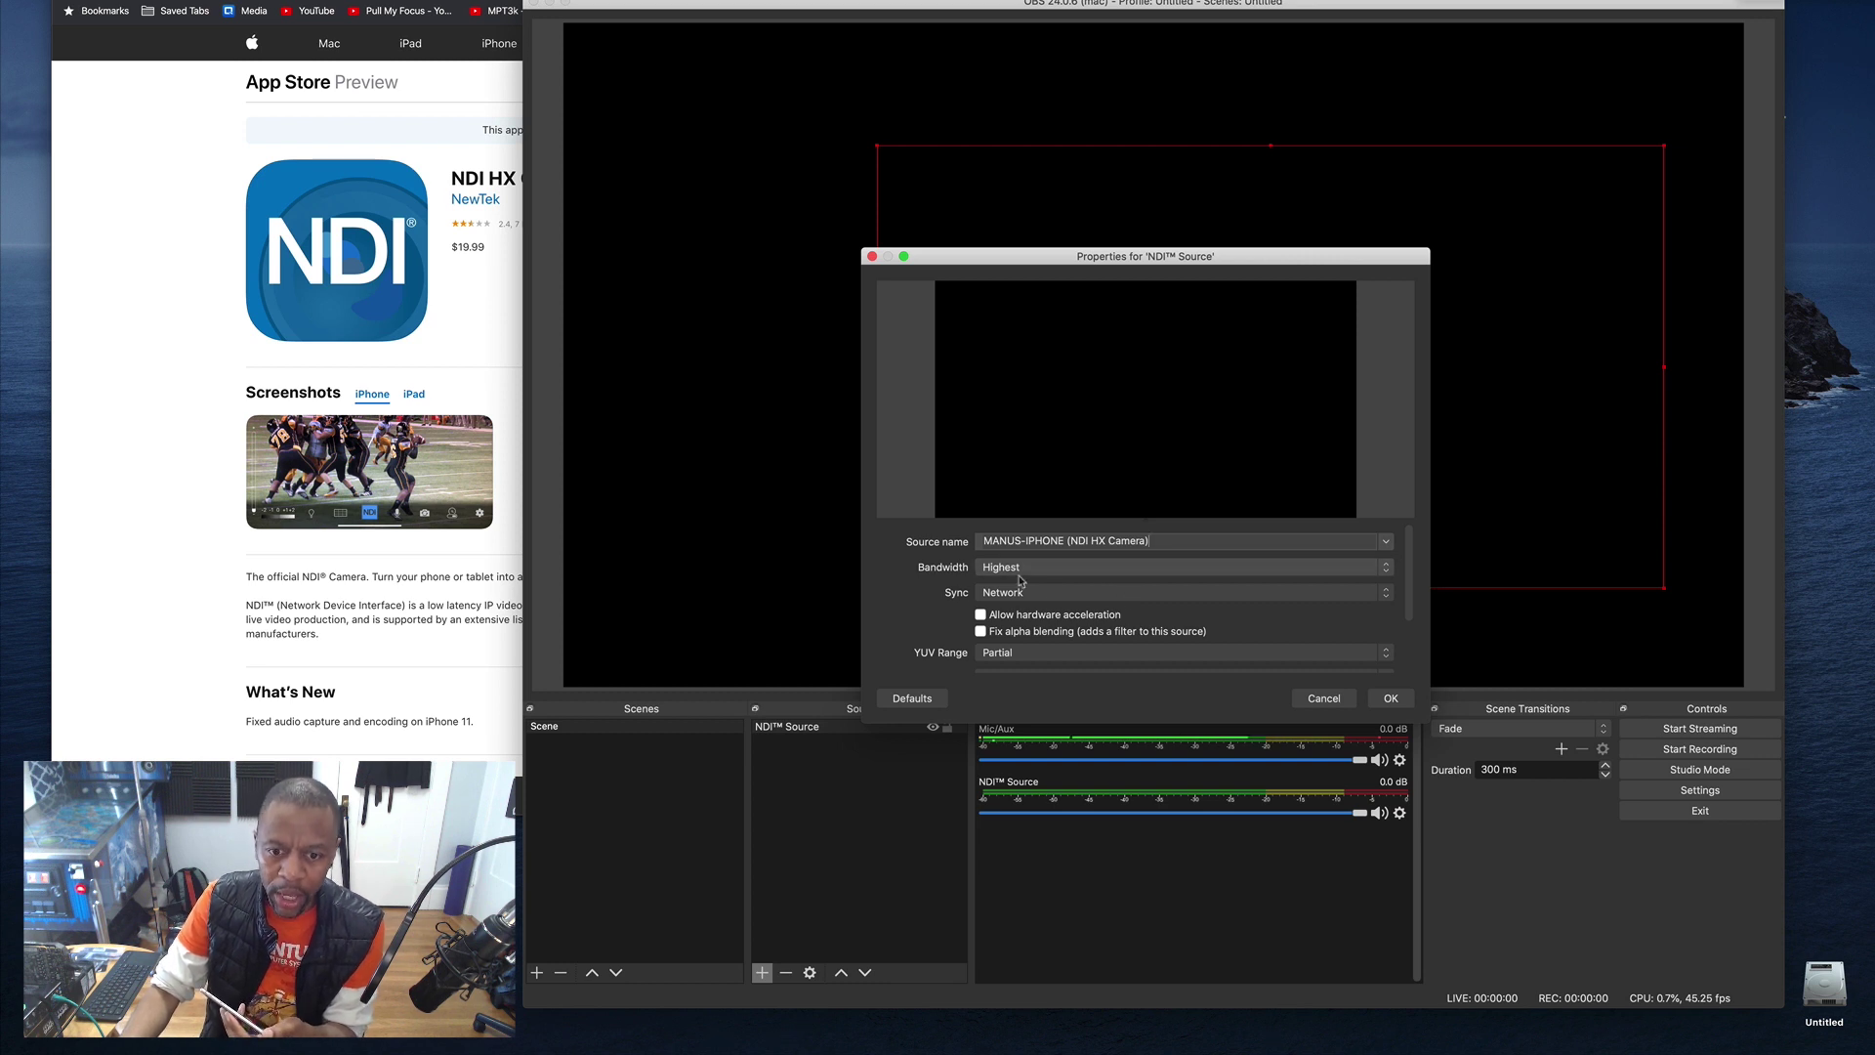
drag(1412, 596, 1418, 662)
click(1391, 698)
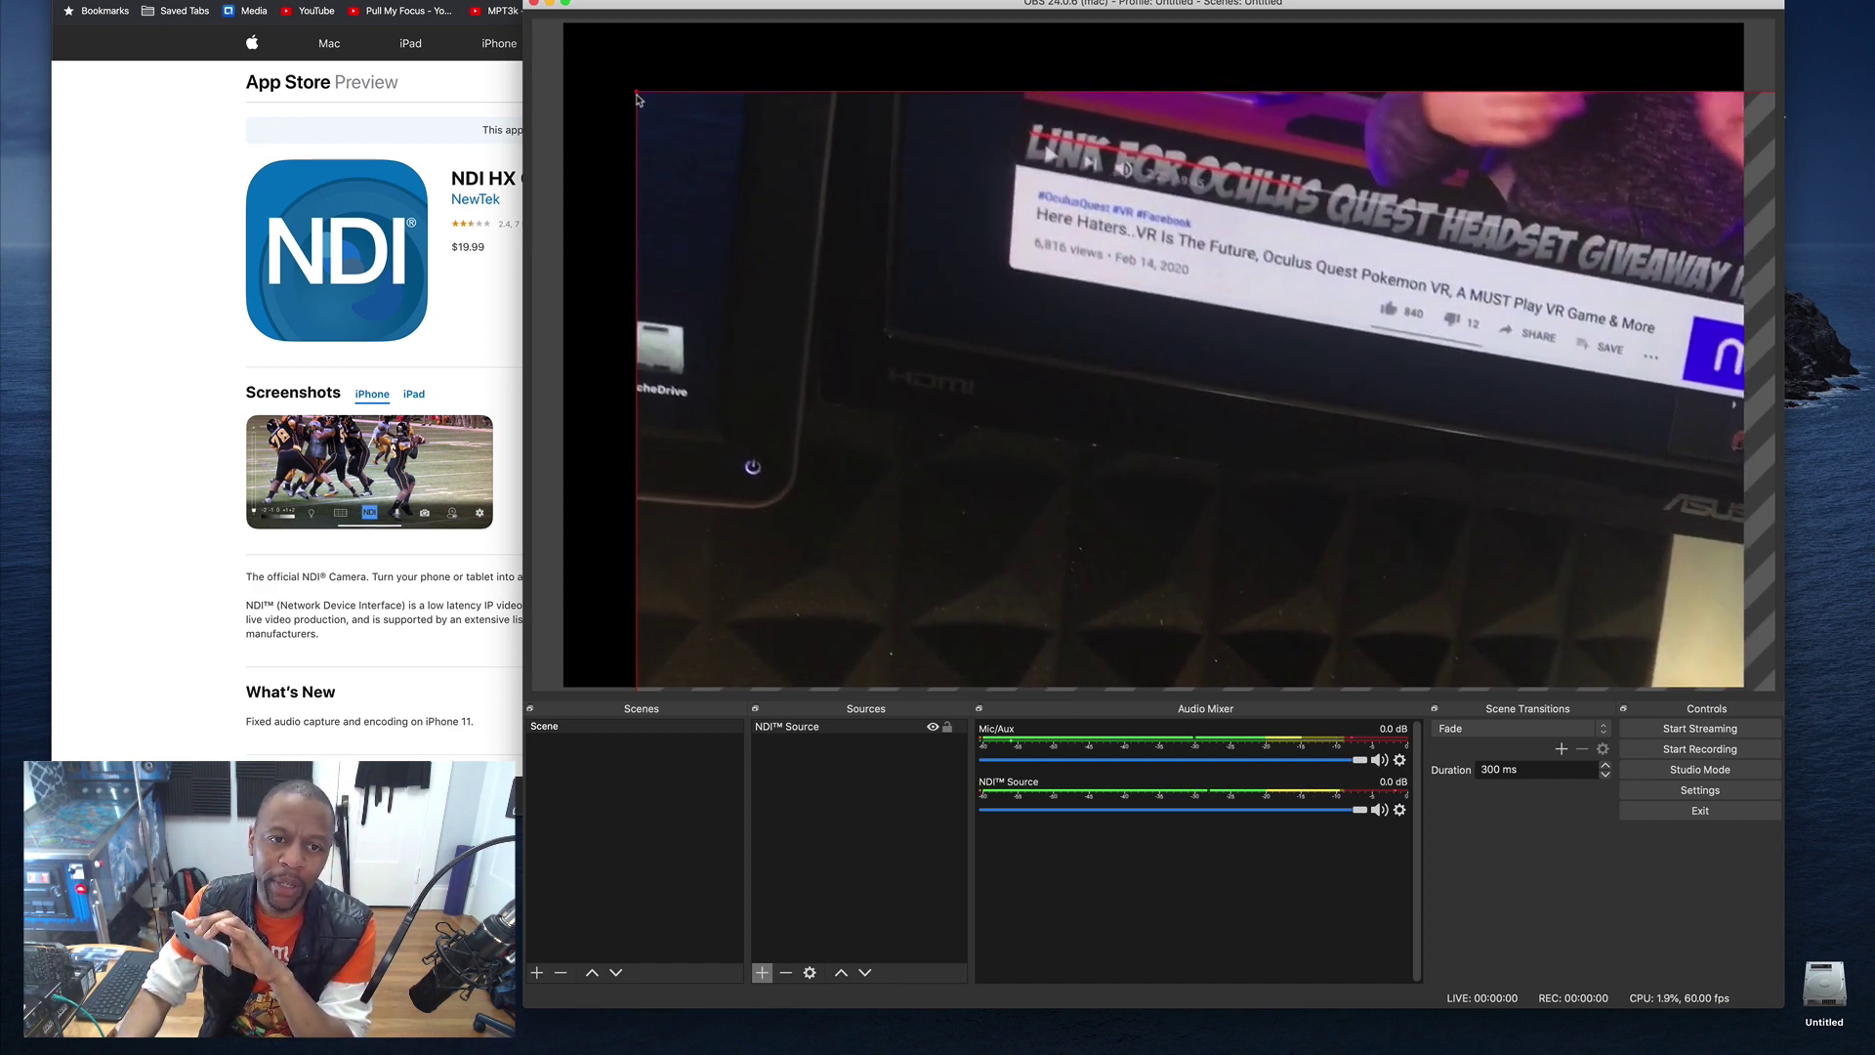
- Apply Transform > Fit to screen so the iPhone camera feed fills the whole canvas
mouse_move(642, 97)
mouse_down()
mouse_move(1201, 436)
mouse_move(653, 56)
mouse_move(659, 83)
mouse_up()
right_click(1114, 346)
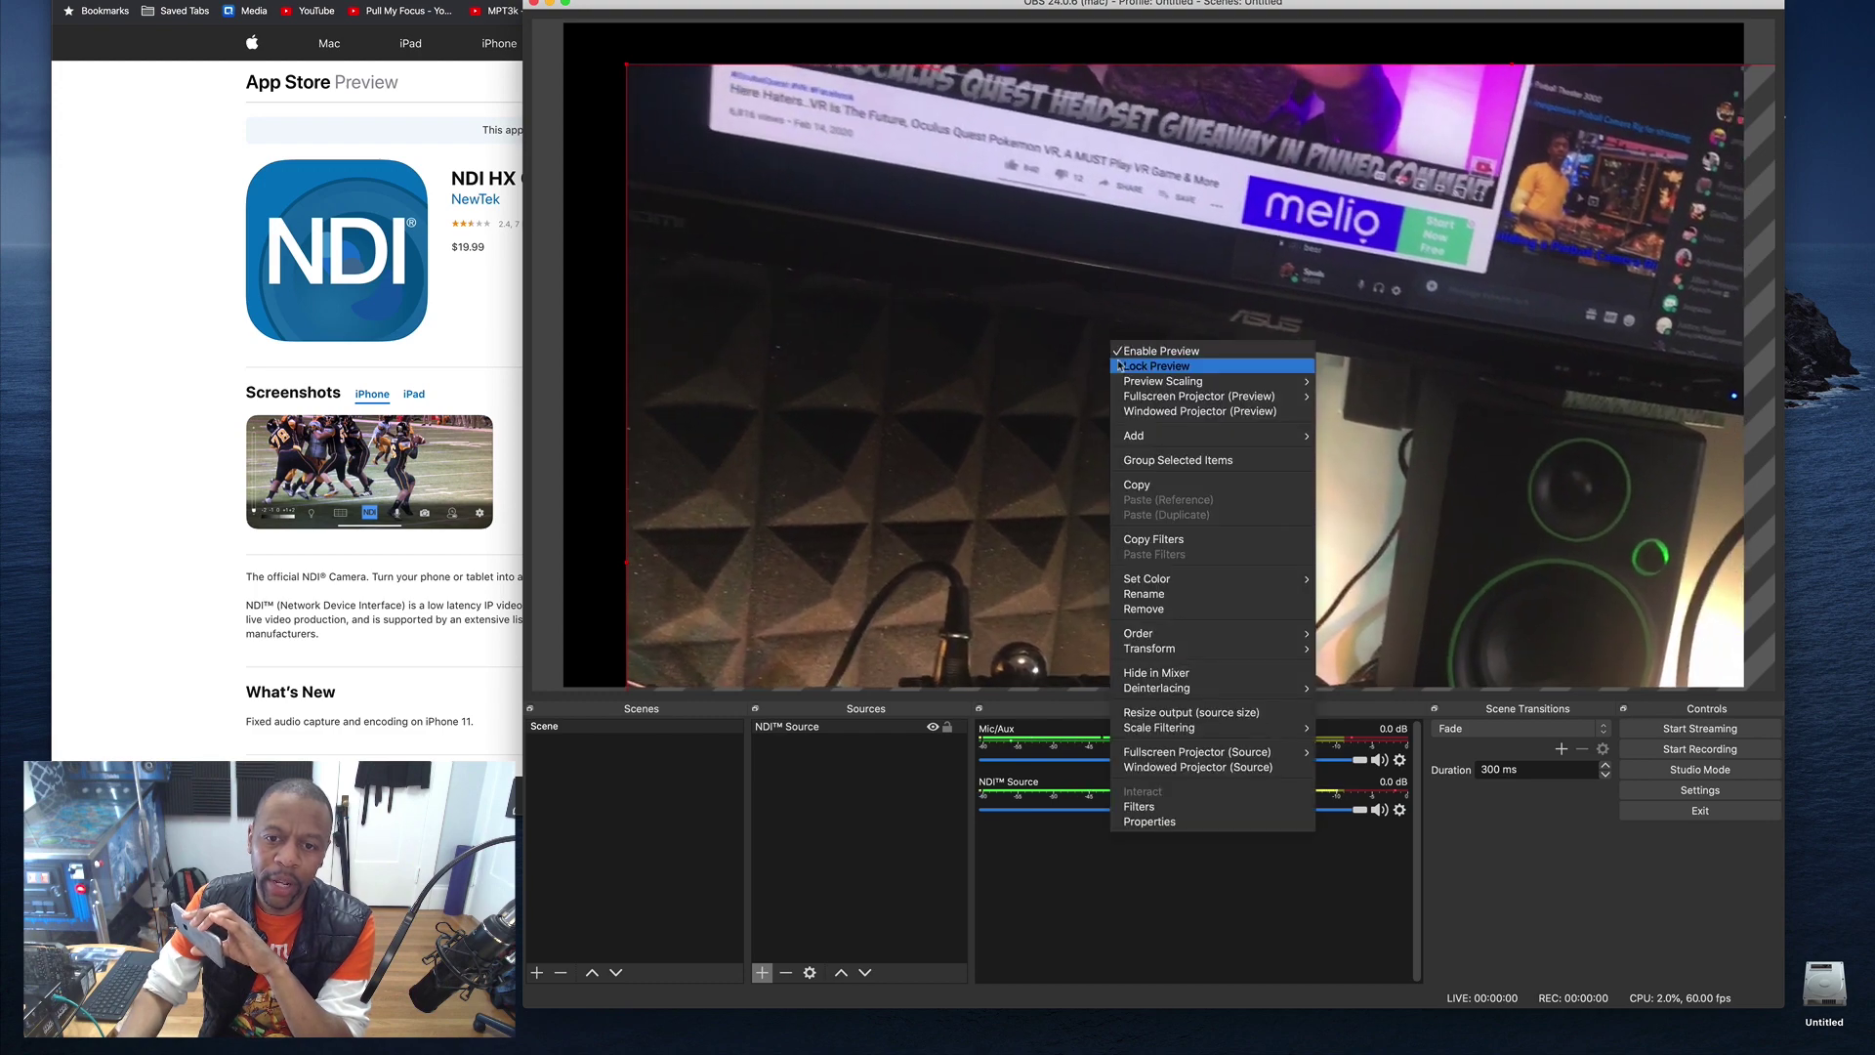
mouse_move(1201, 648)
click(1377, 786)
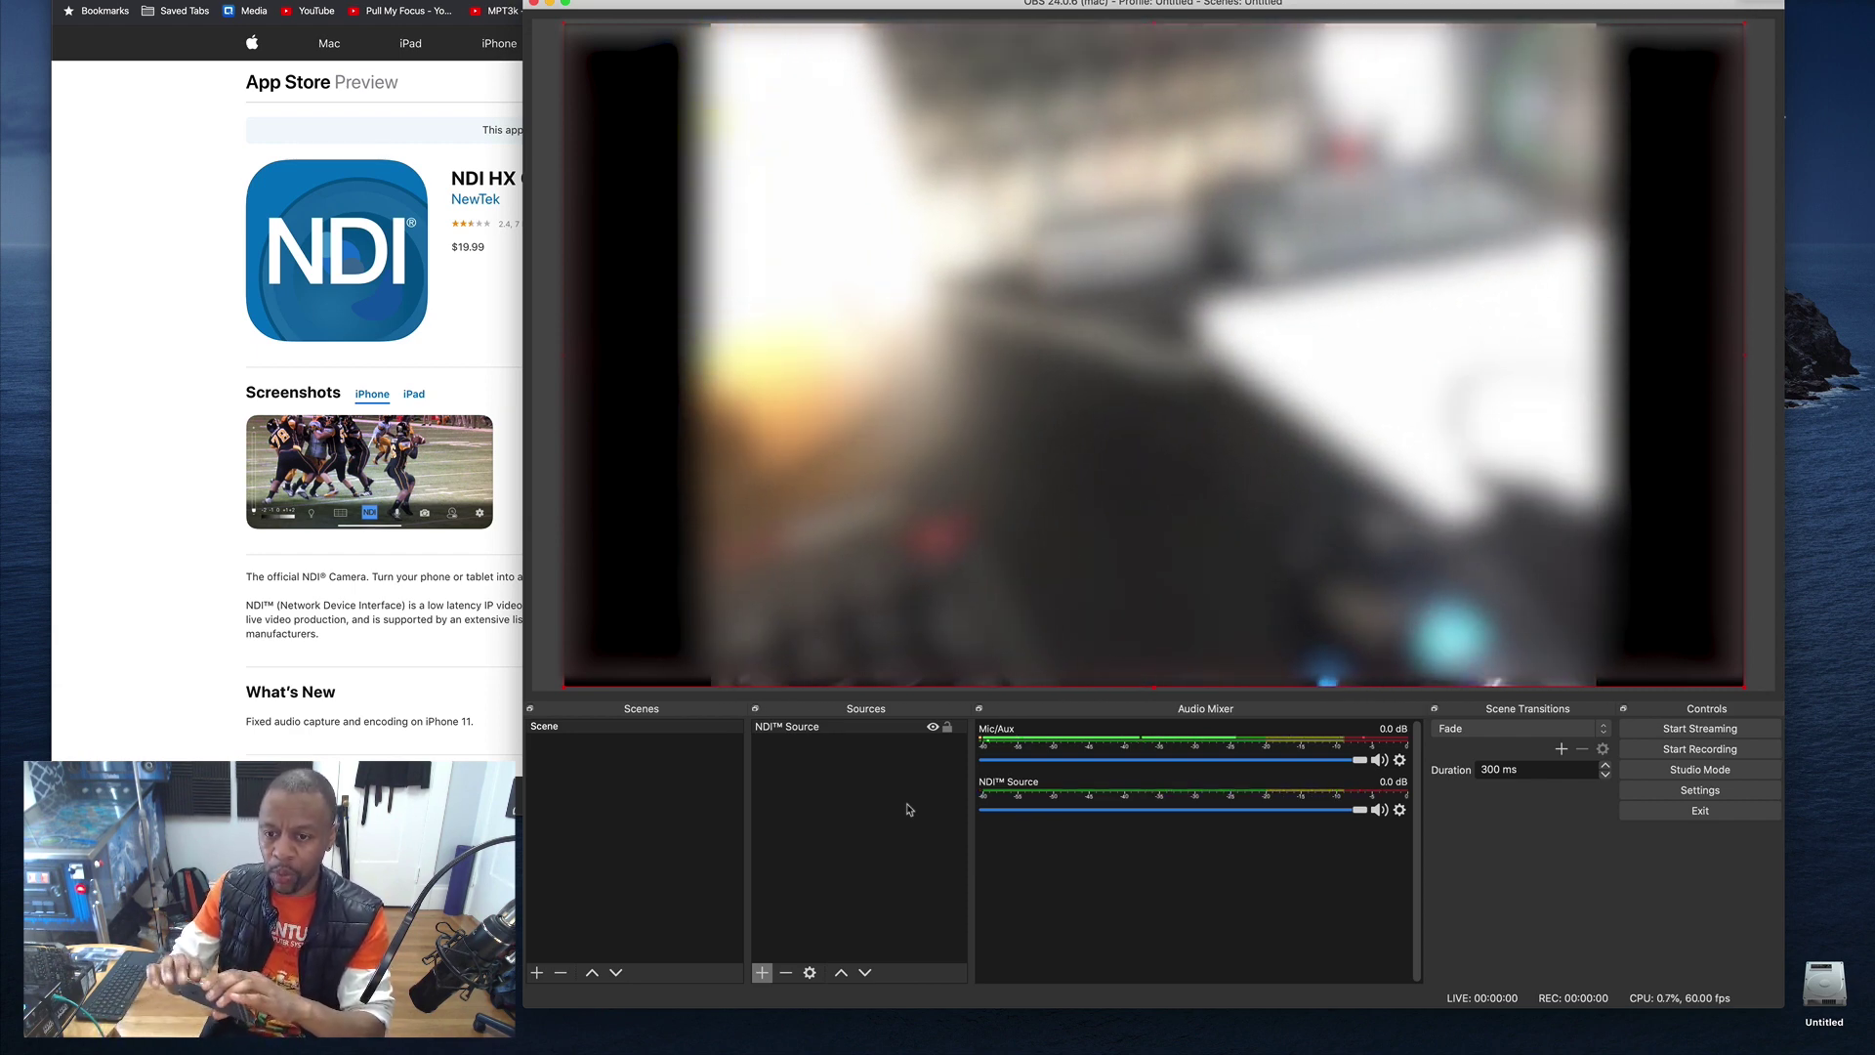
- Delete the NDI™ Source from the scene's Sources list
click(863, 731)
click(840, 898)
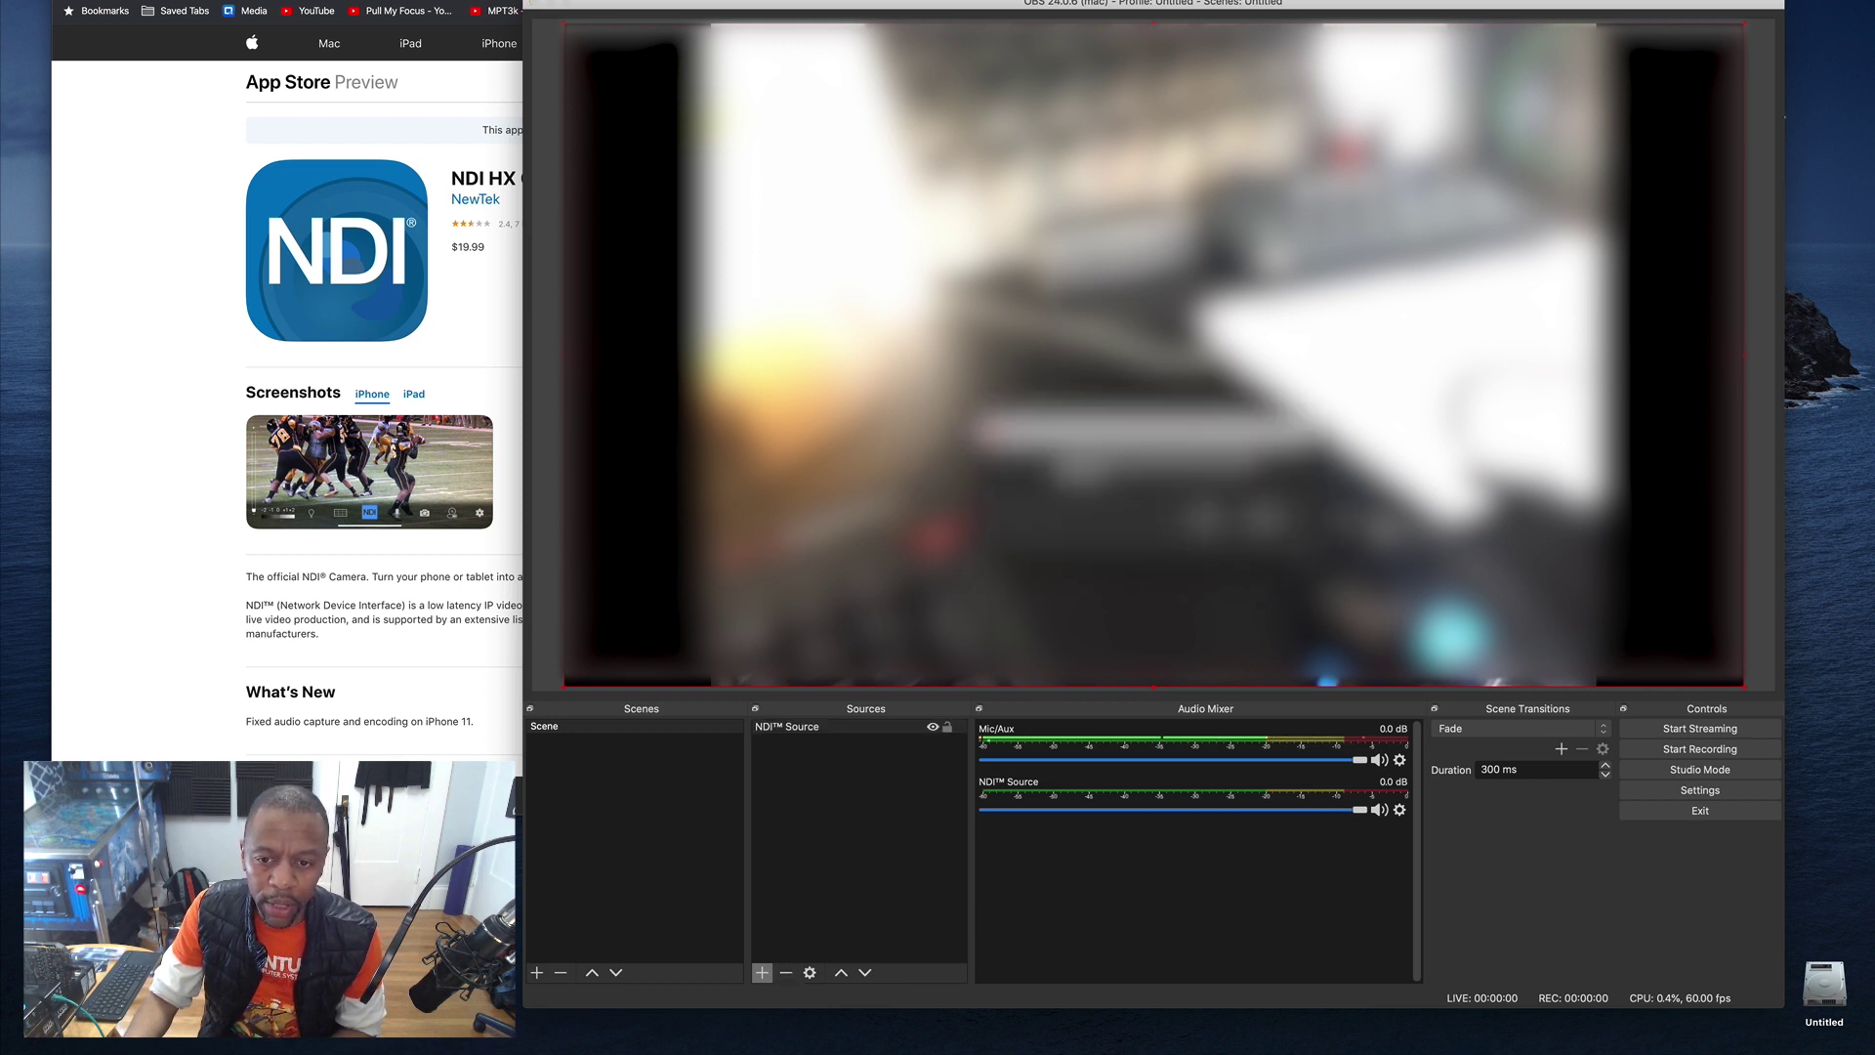
key(Delete)
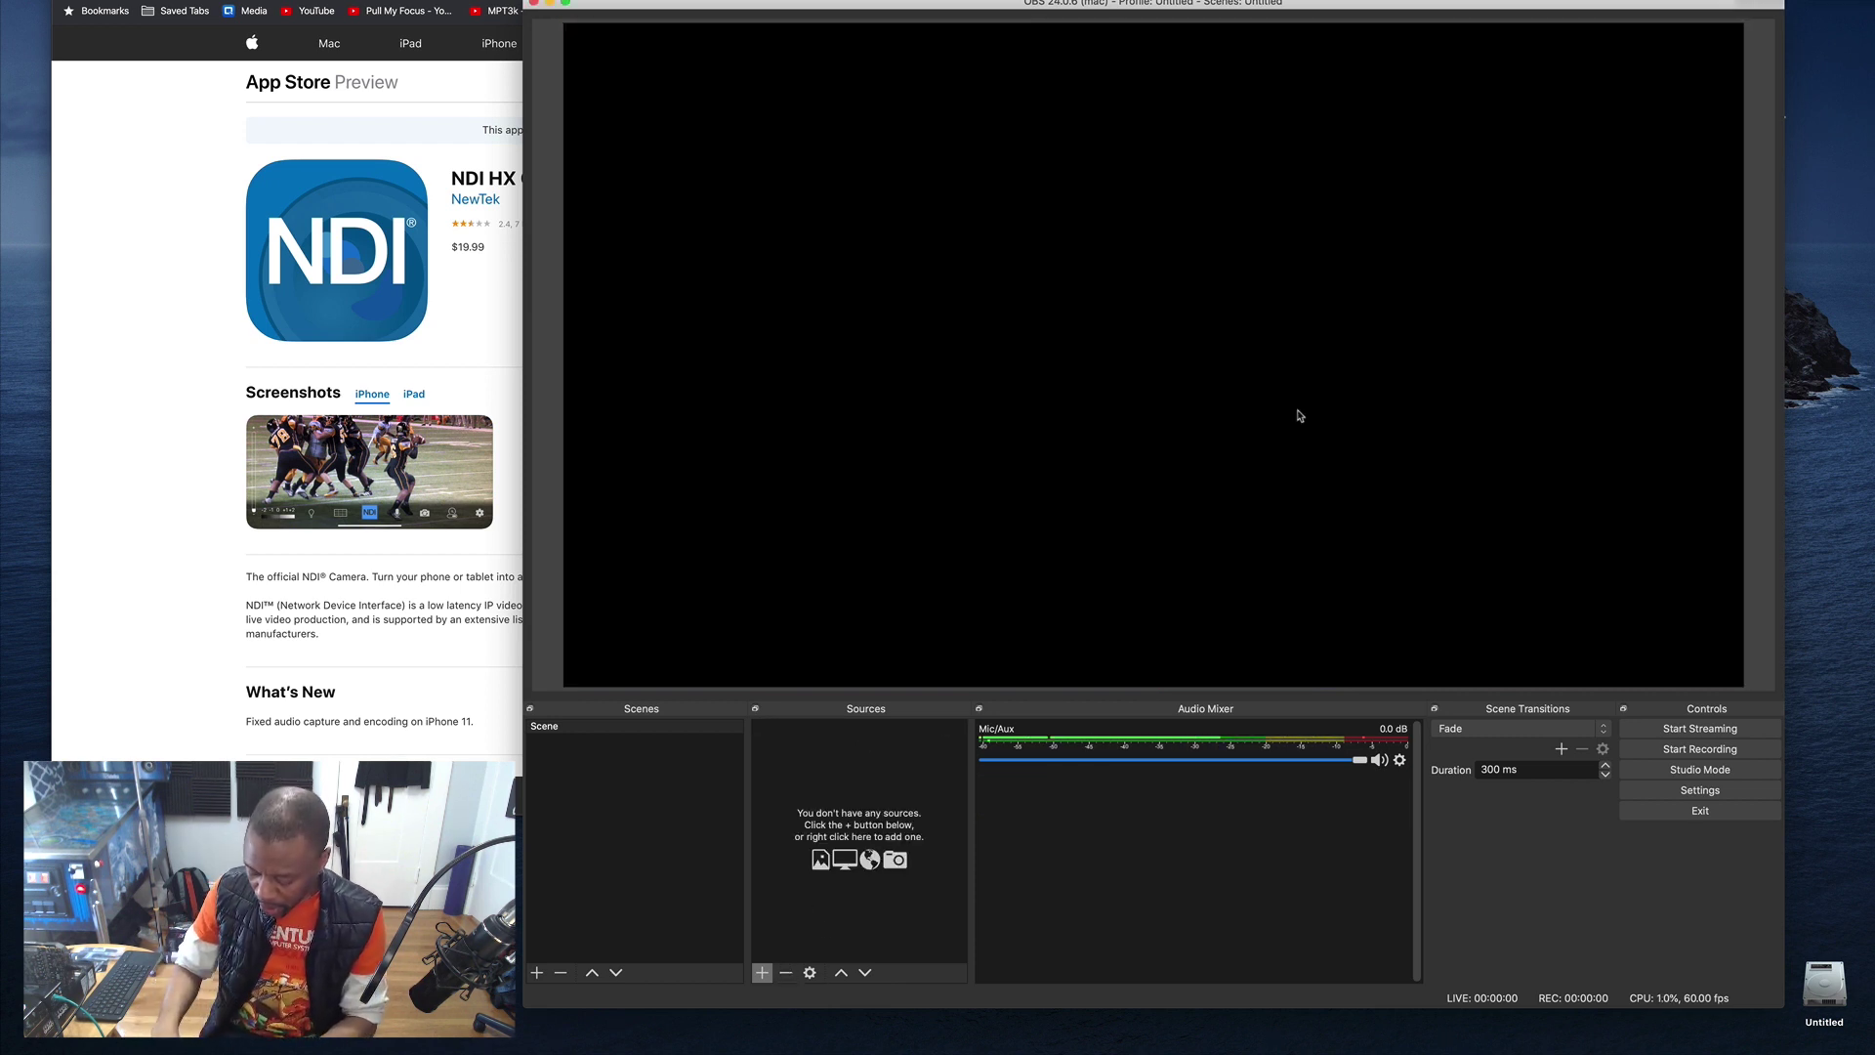